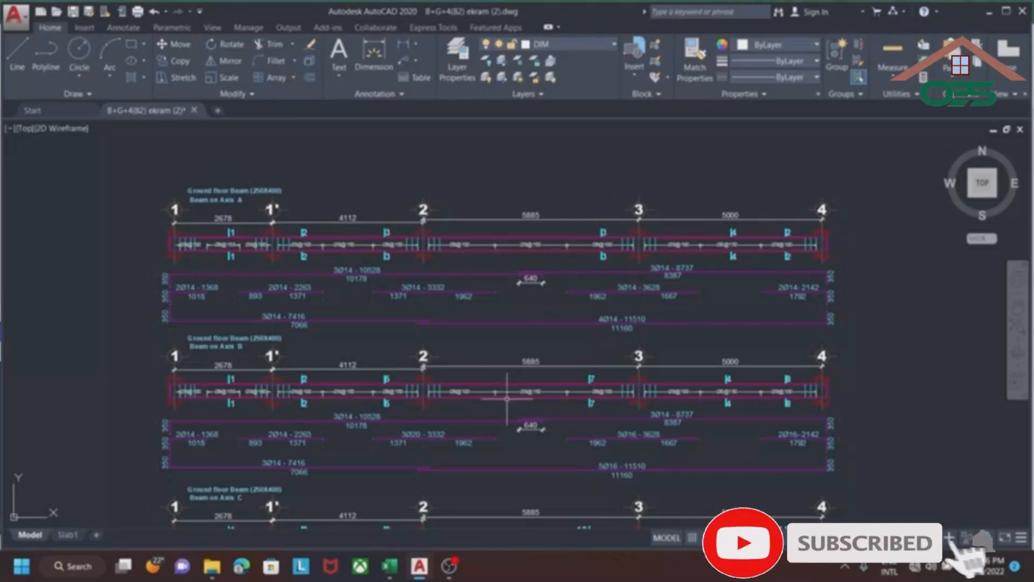
- View the longitudinal re-bar schedule in Excel and return to AutoCAD for an overview of the beam details
click(390, 566)
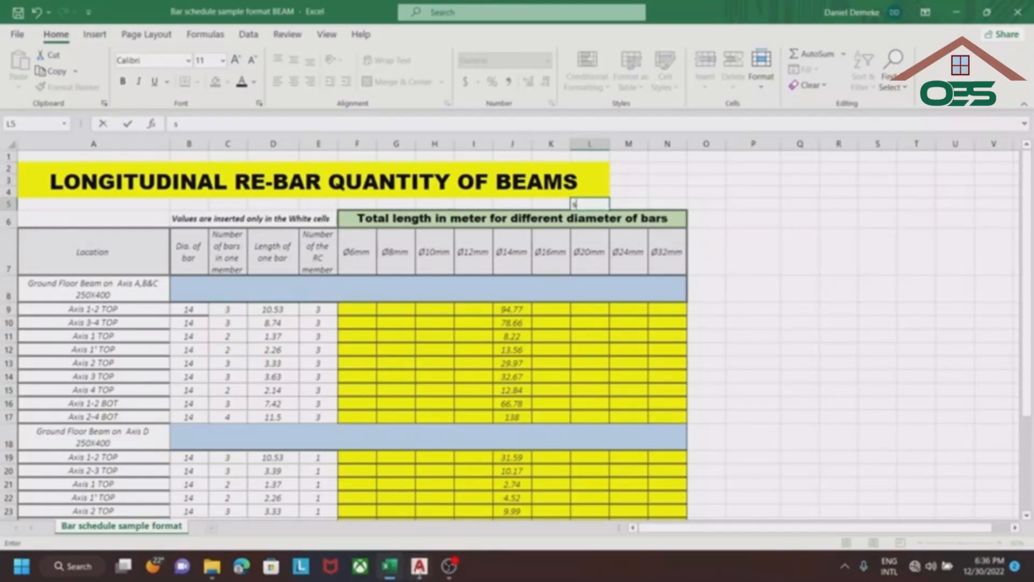
click(419, 565)
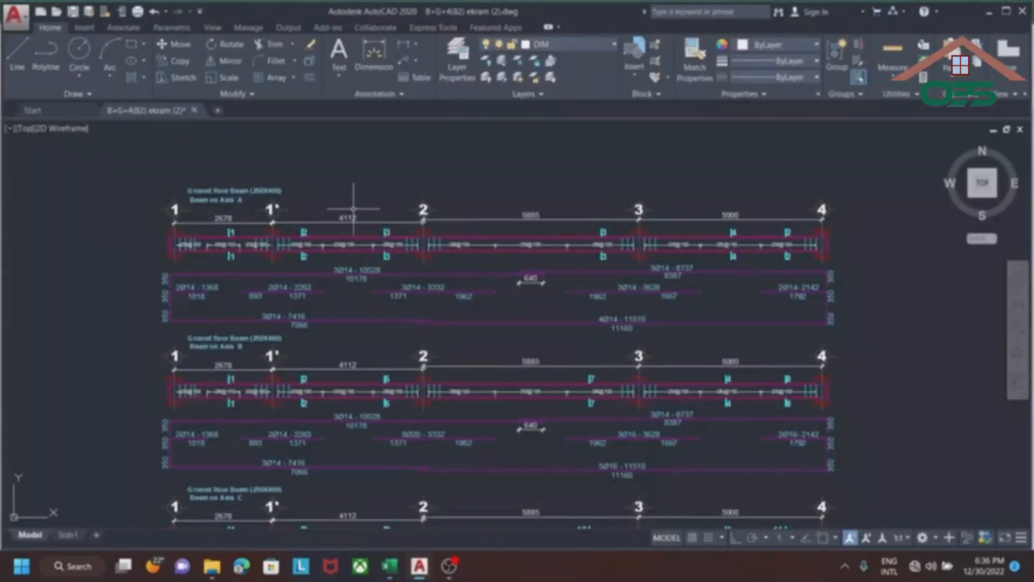
scroll(301, 210, down, 4)
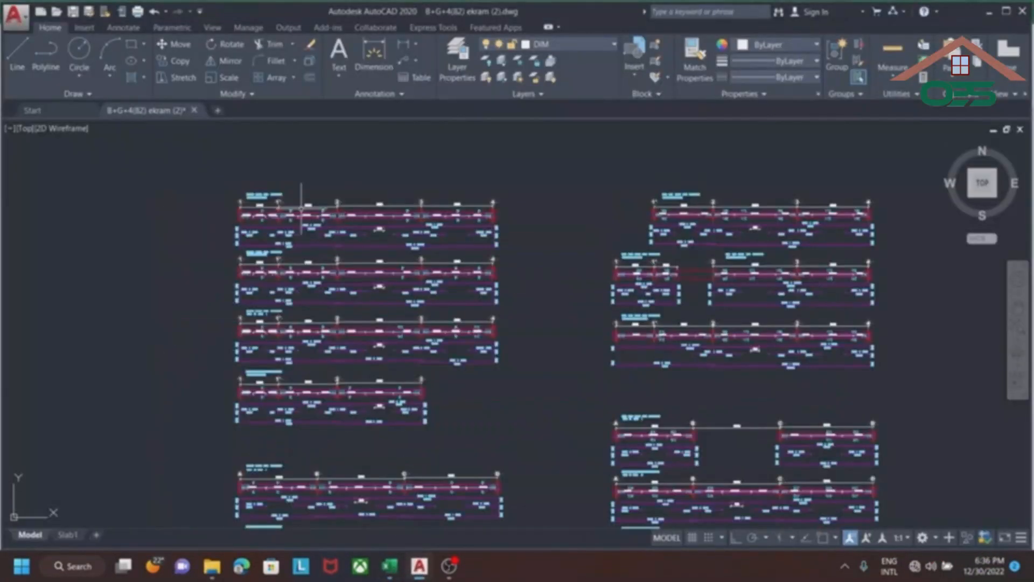
scroll(310, 209, down, 2)
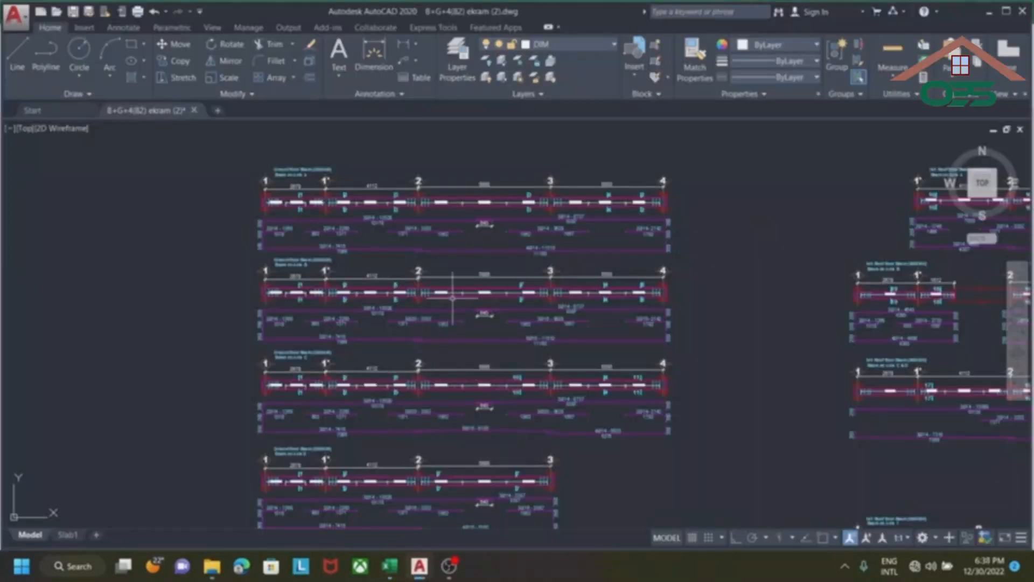
- Examine the ground floor beam on Axis A, closing in on its 3Ø14 - 10528 top bar label
scroll(413, 135, up, 2)
scroll(429, 296, up, 4)
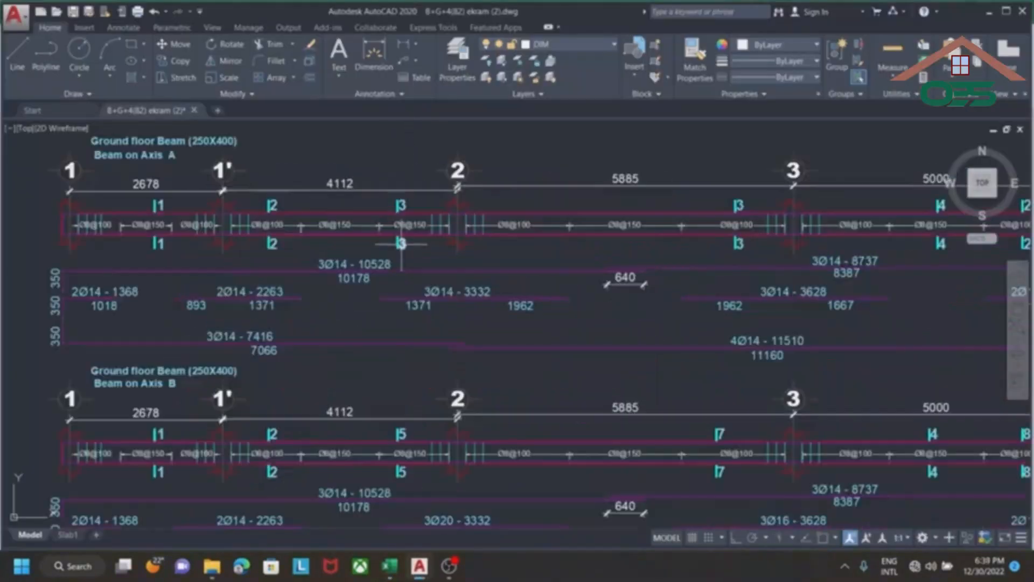
scroll(408, 264, down, 2)
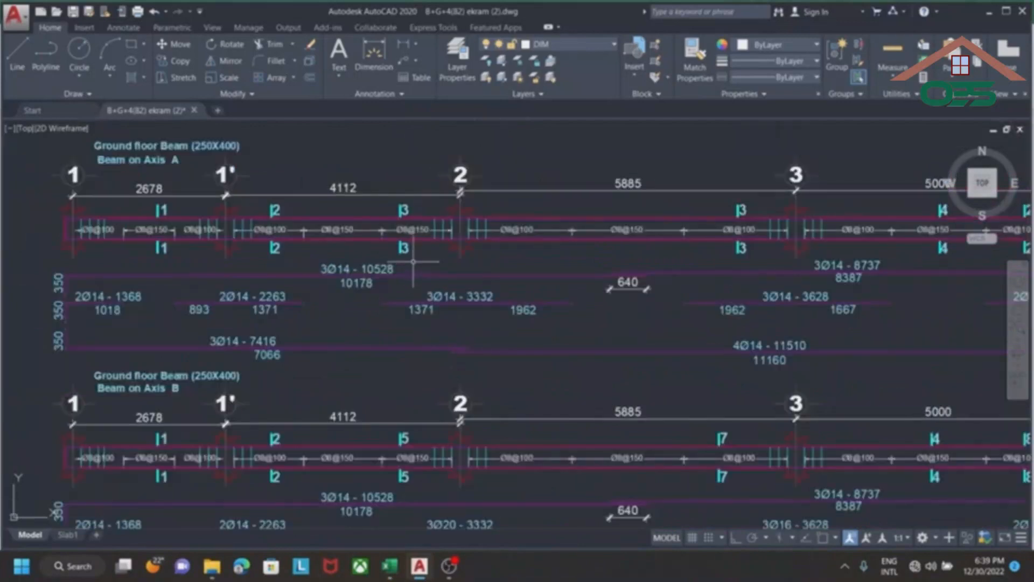
scroll(347, 268, up, 3)
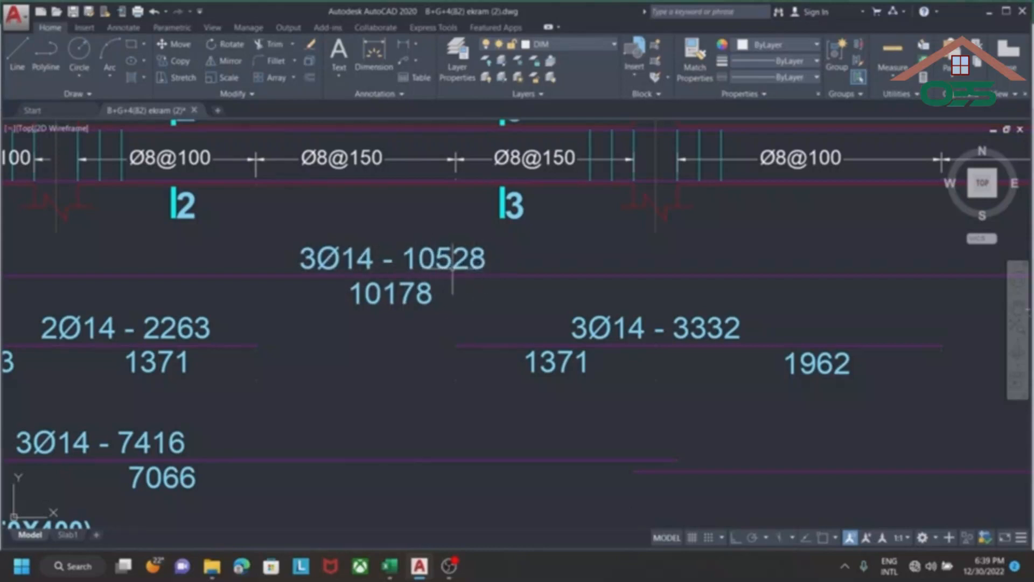
- Select the Axis A beam's 3Ø14 - 10528 top bar, inspect its extent and end hook, and clear the selection
scroll(470, 275, down, 1)
click(487, 276)
scroll(567, 264, down, 2)
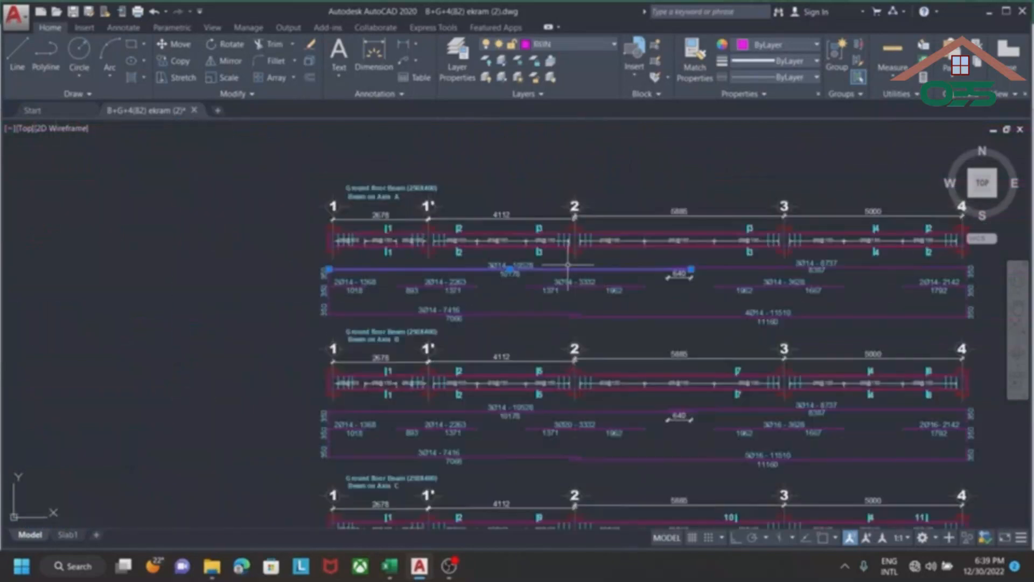
scroll(339, 266, up, 4)
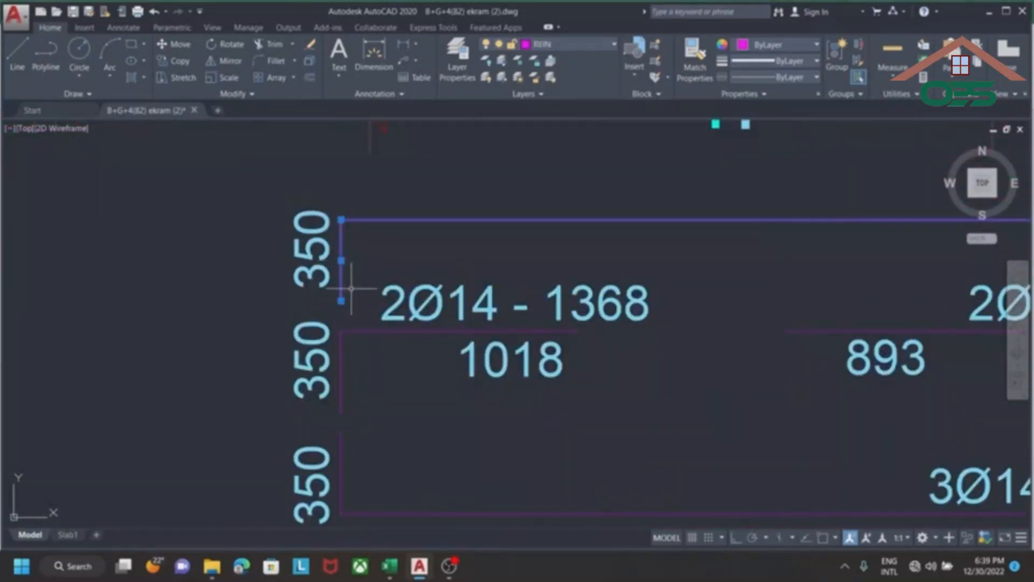
scroll(350, 289, down, 3)
scroll(633, 272, down, 2)
scroll(634, 272, up, 4)
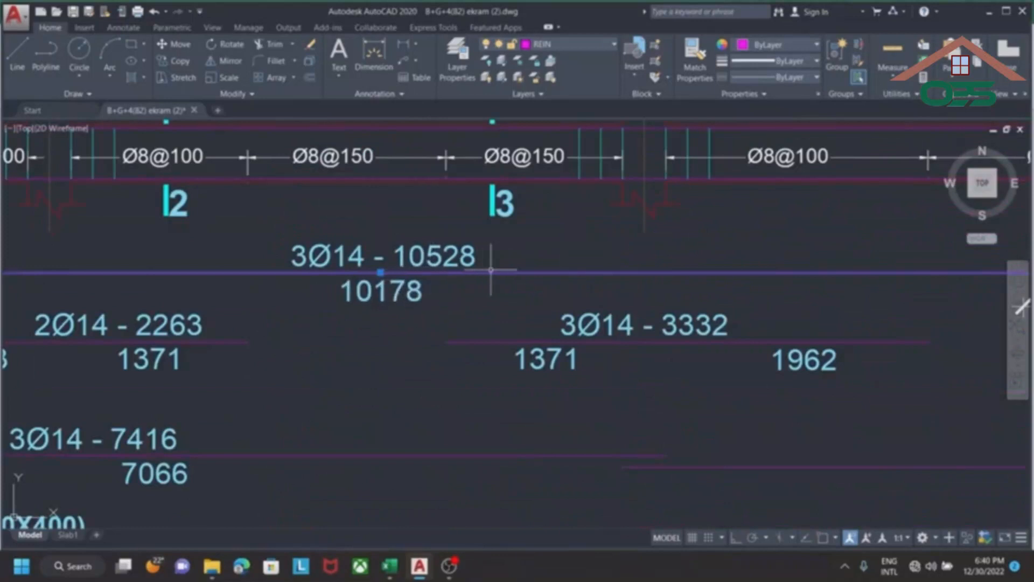
key(Escape)
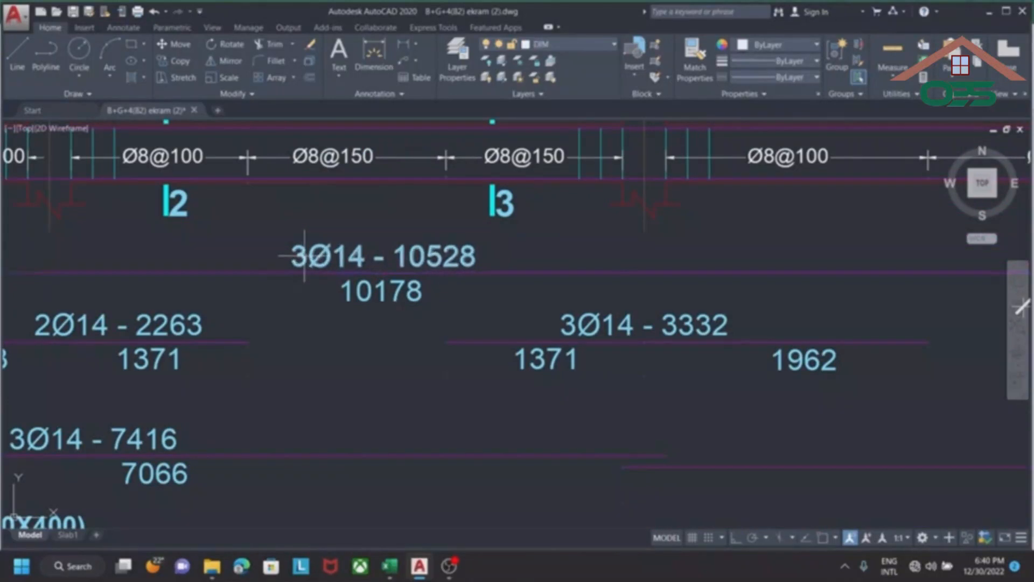
- Examine the short top bar labels of the Axis A beam, including 3Ø14 - 3332 and 2Ø14 - 2263
scroll(355, 250, down, 3)
scroll(474, 345, up, 2)
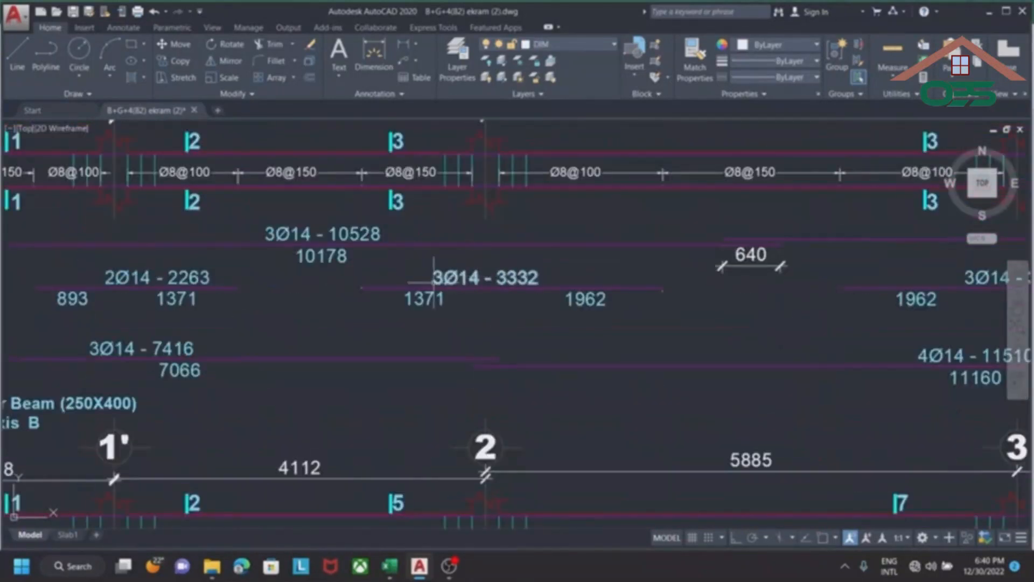
scroll(543, 269, down, 2)
scroll(305, 268, up, 4)
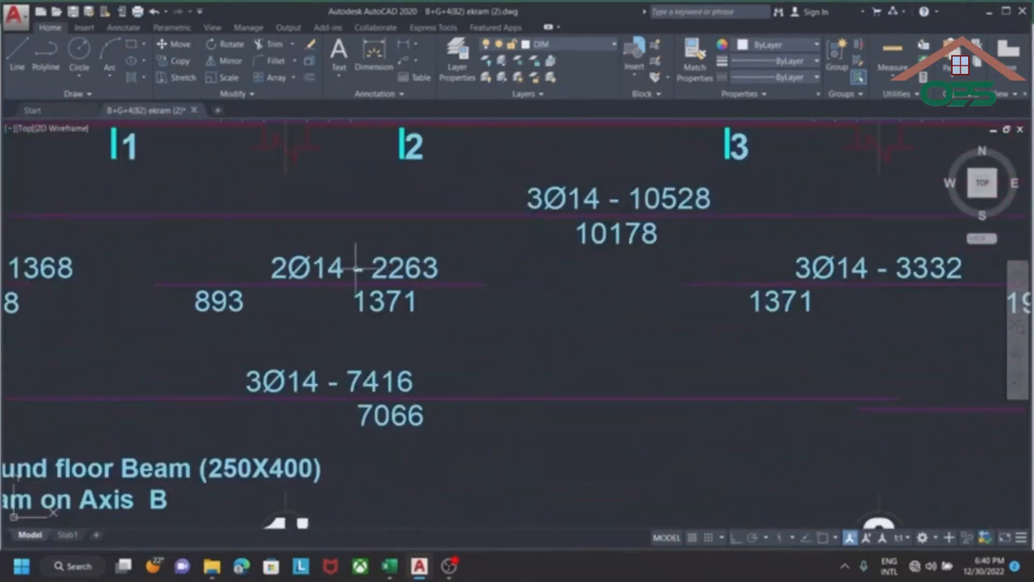
scroll(305, 269, down, 2)
scroll(304, 272, up, 2)
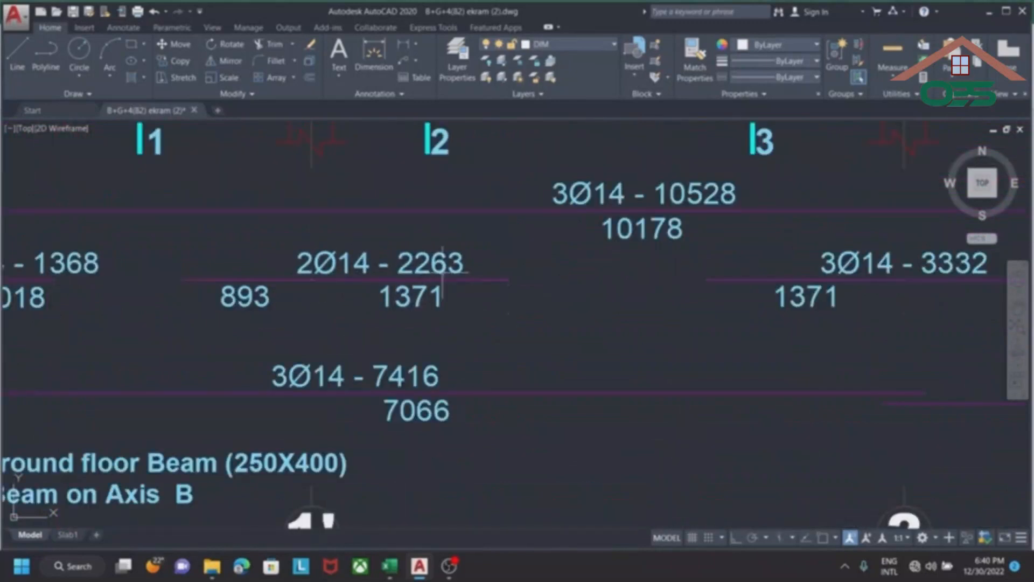
scroll(300, 292, down, 3)
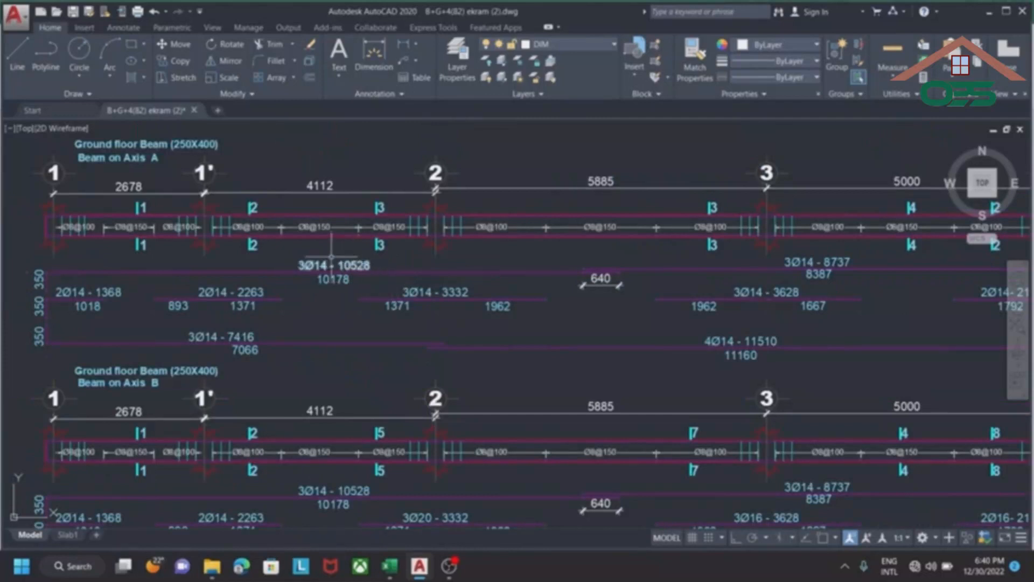
- Examine the Axis A ground floor beam's title and bar layout alongside the other ground floor beams
scroll(345, 259, down, 3)
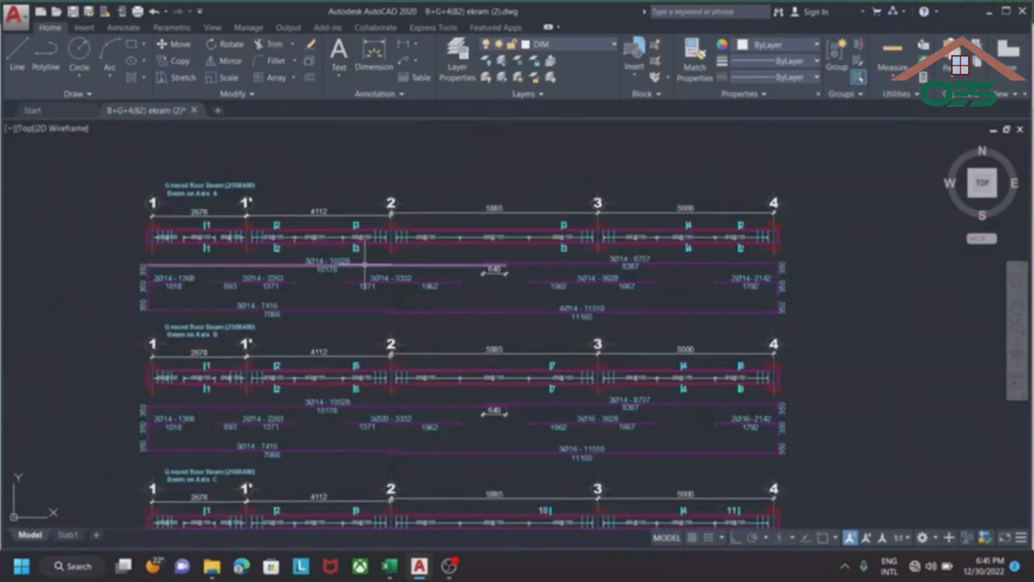
scroll(361, 261, up, 2)
scroll(393, 213, down, 4)
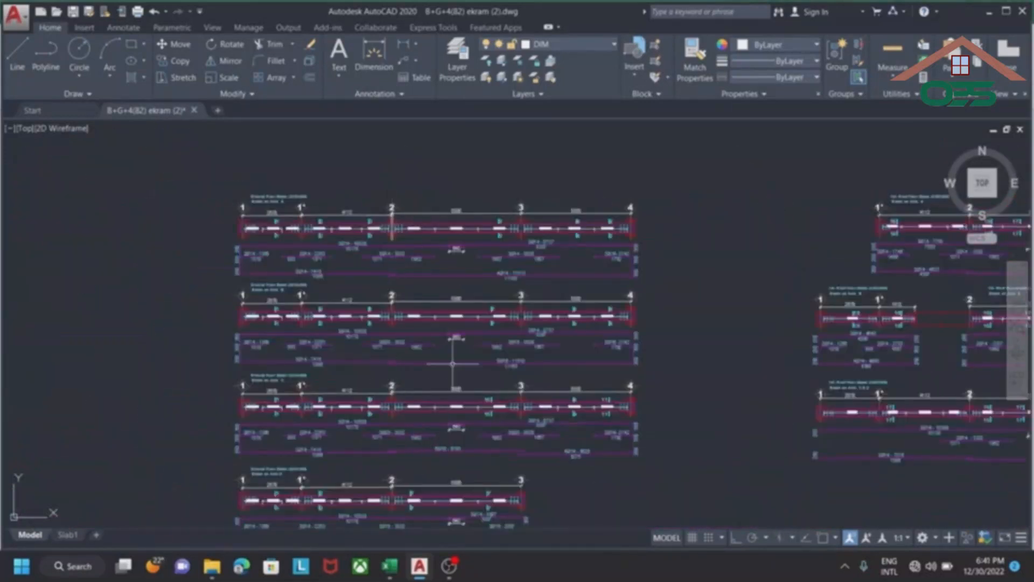
scroll(383, 249, up, 2)
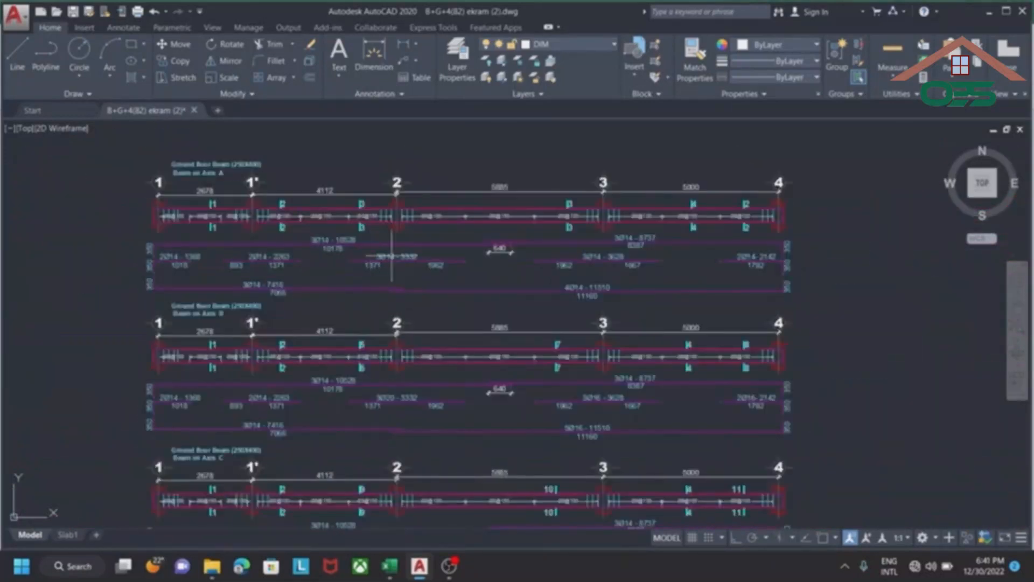
scroll(232, 152, up, 2)
scroll(251, 171, up, 2)
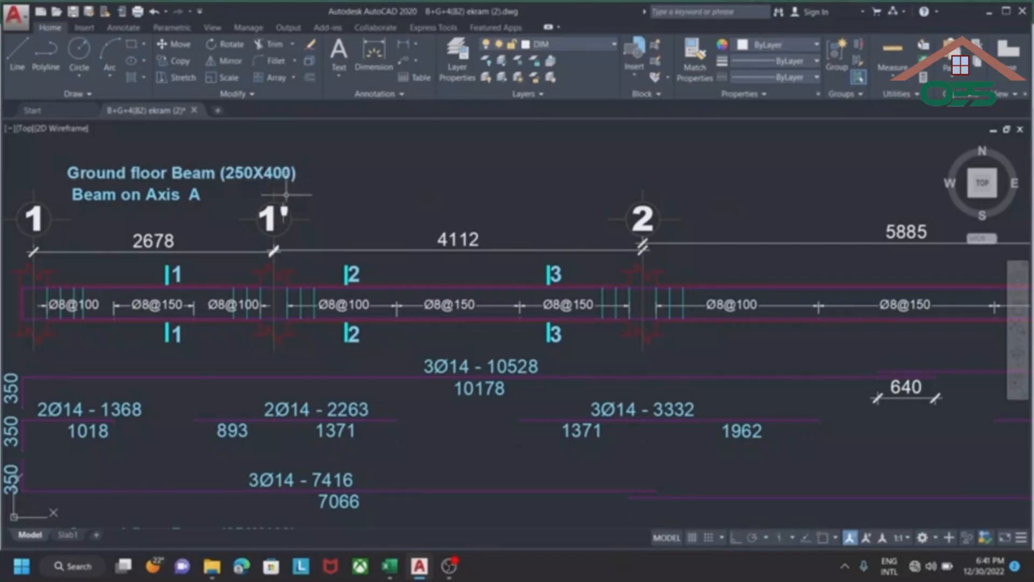
scroll(286, 195, down, 2)
scroll(197, 184, up, 2)
scroll(232, 174, down, 2)
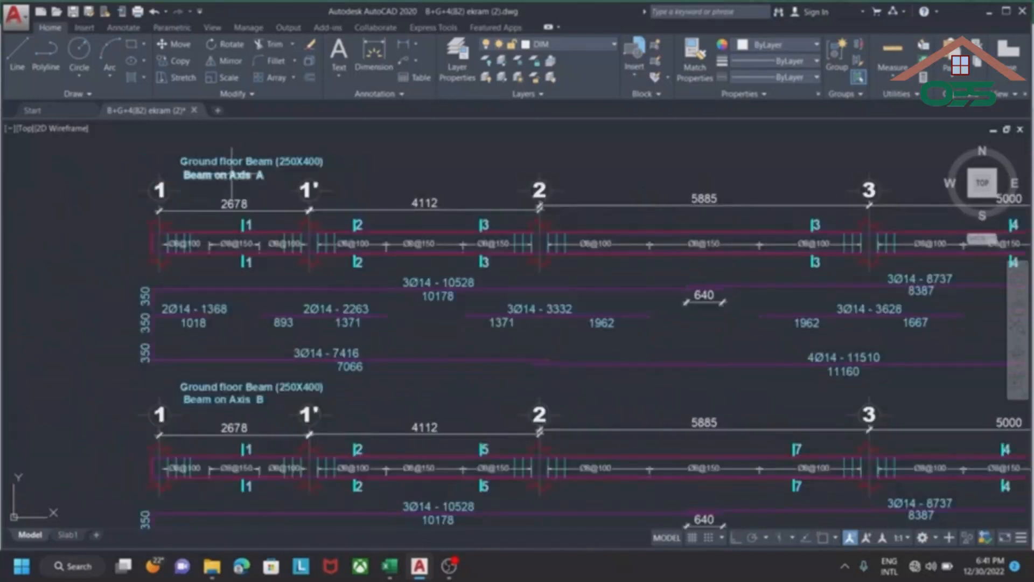
scroll(232, 174, up, 2)
scroll(281, 177, down, 4)
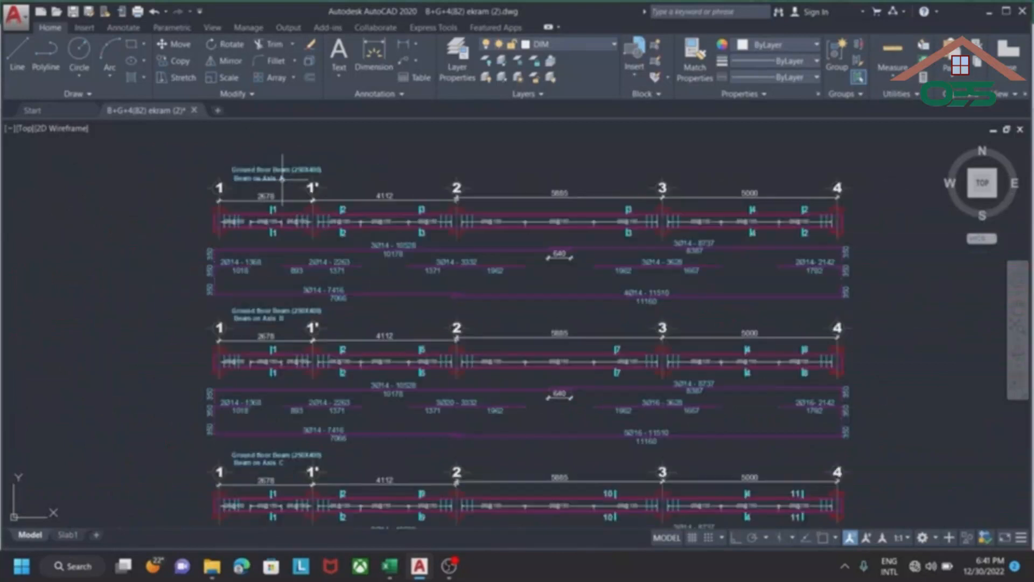
- Compare the titles, 250X400 sections and bar layouts of the ground floor beams on Axes B, C and D
scroll(281, 183, up, 3)
scroll(339, 214, up, 2)
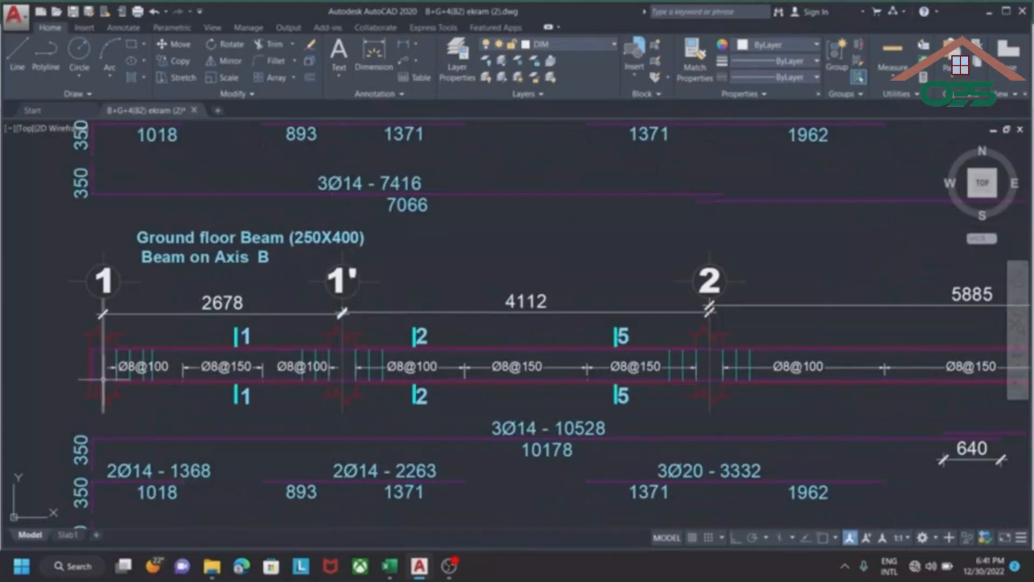
scroll(358, 282, up, 2)
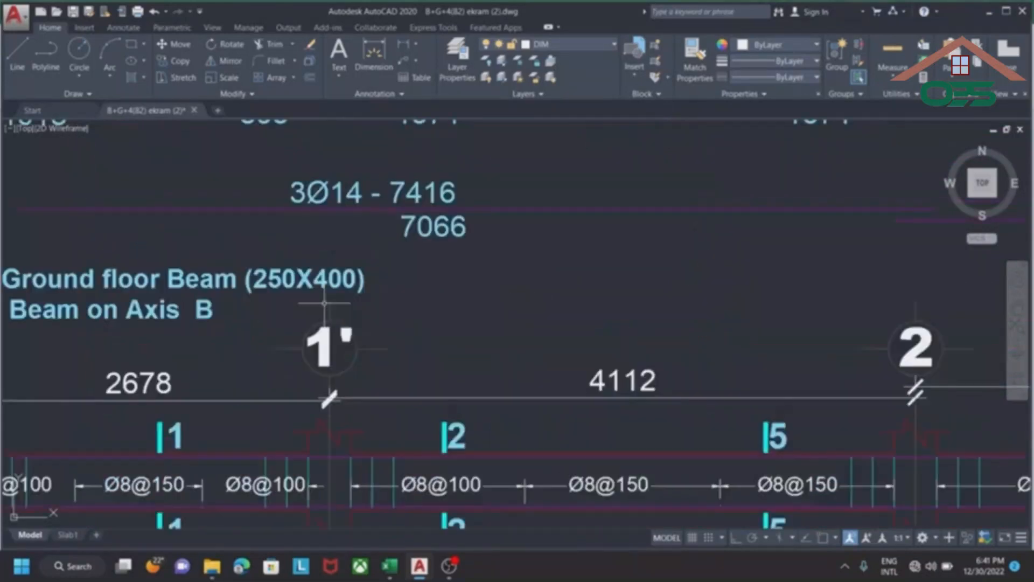
scroll(429, 300, down, 2)
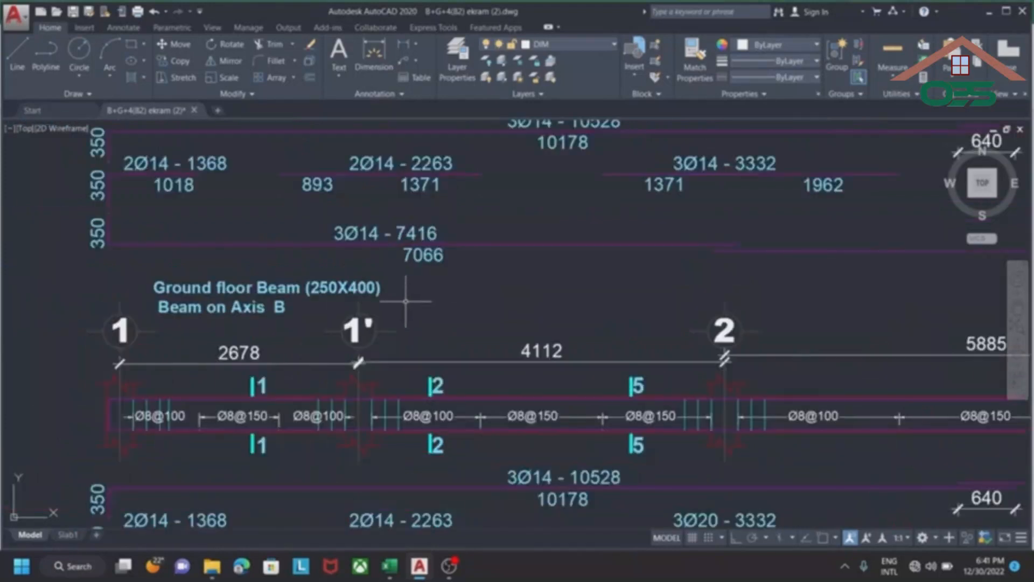
scroll(275, 308, down, 2)
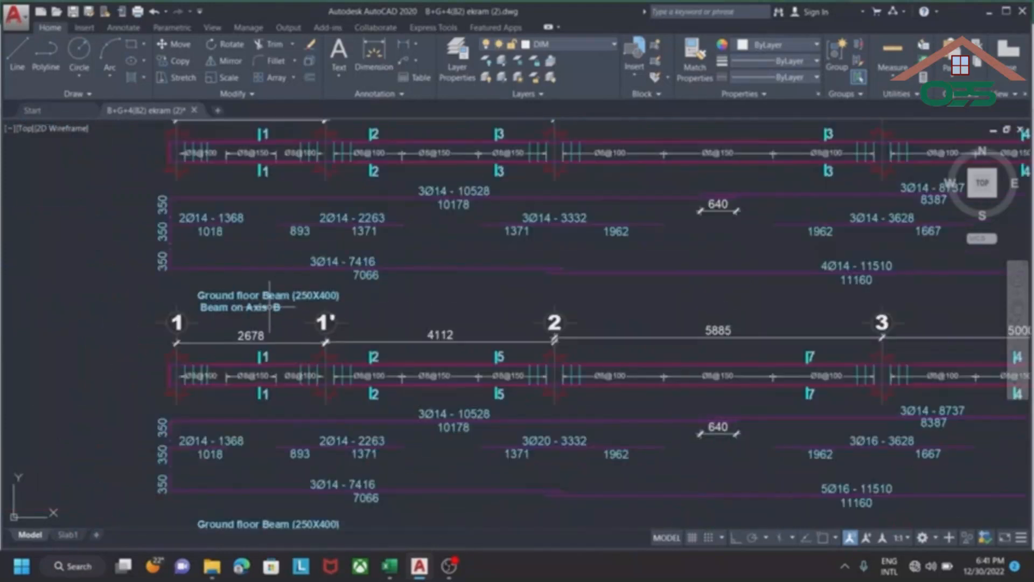
scroll(286, 240, down, 2)
scroll(280, 394, up, 4)
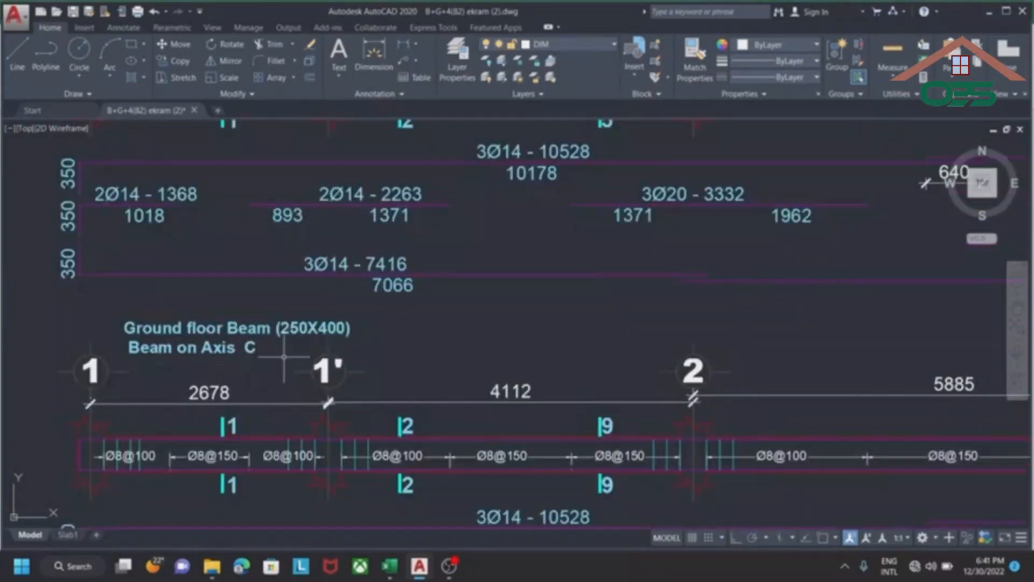
scroll(295, 344, up, 2)
scroll(279, 291, down, 6)
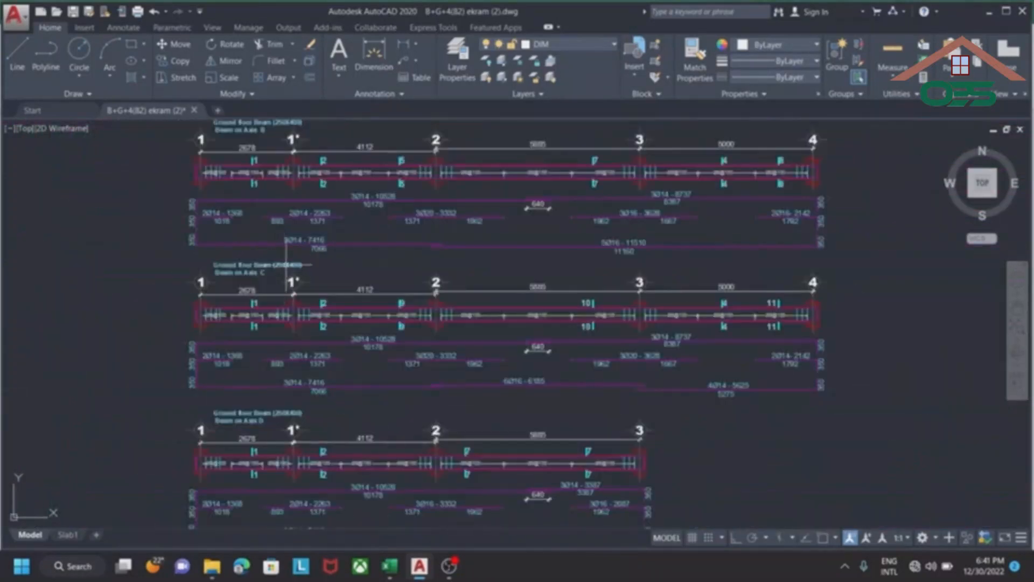
scroll(285, 265, up, 1)
scroll(271, 375, up, 1)
scroll(314, 317, down, 2)
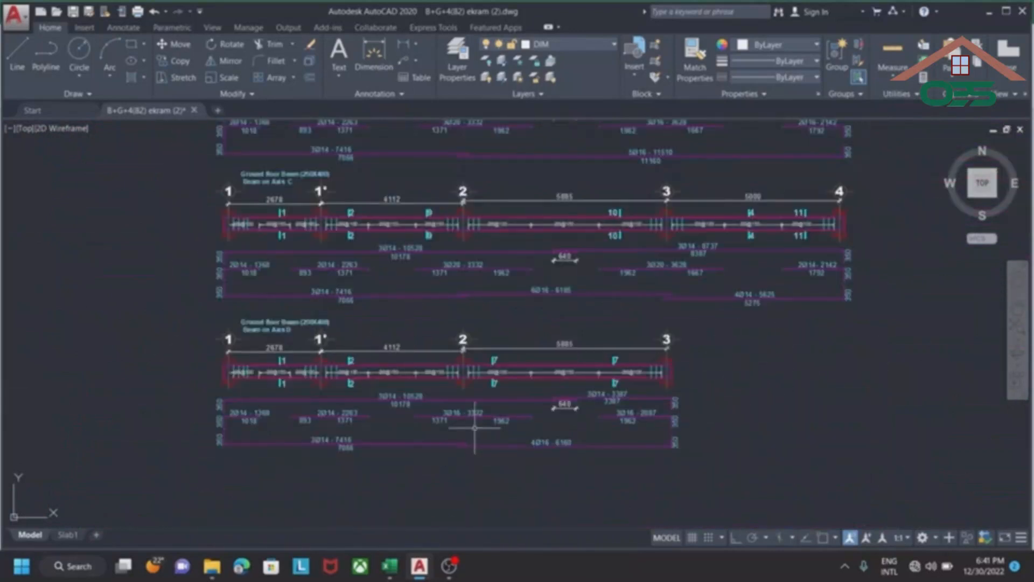
- Select the long 3Ø14 top bar starting at axis 1 in the Axis A beam and inspect its label
scroll(468, 412, down, 2)
scroll(619, 388, down, 1)
scroll(595, 422, up, 2)
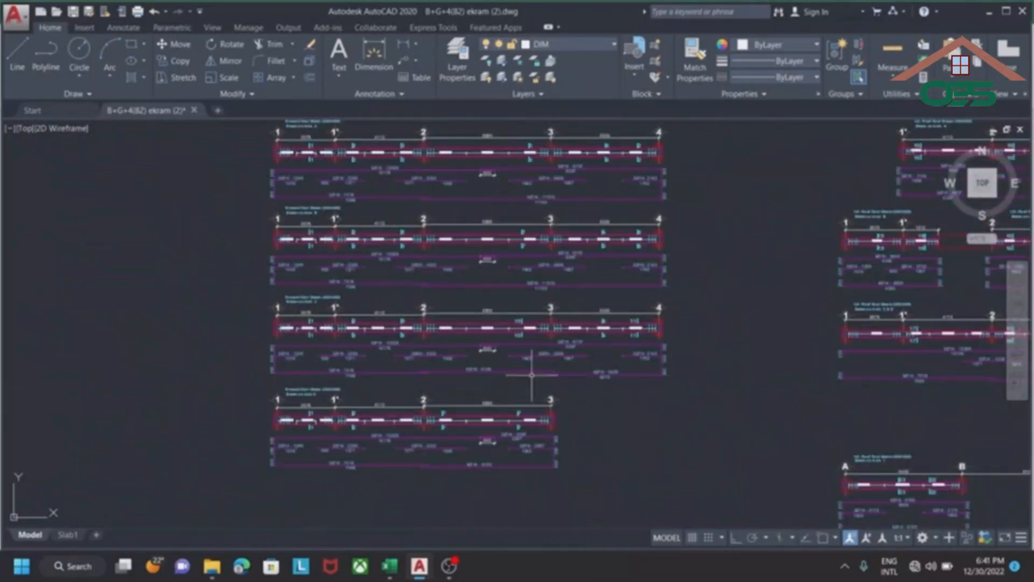
scroll(377, 135, up, 3)
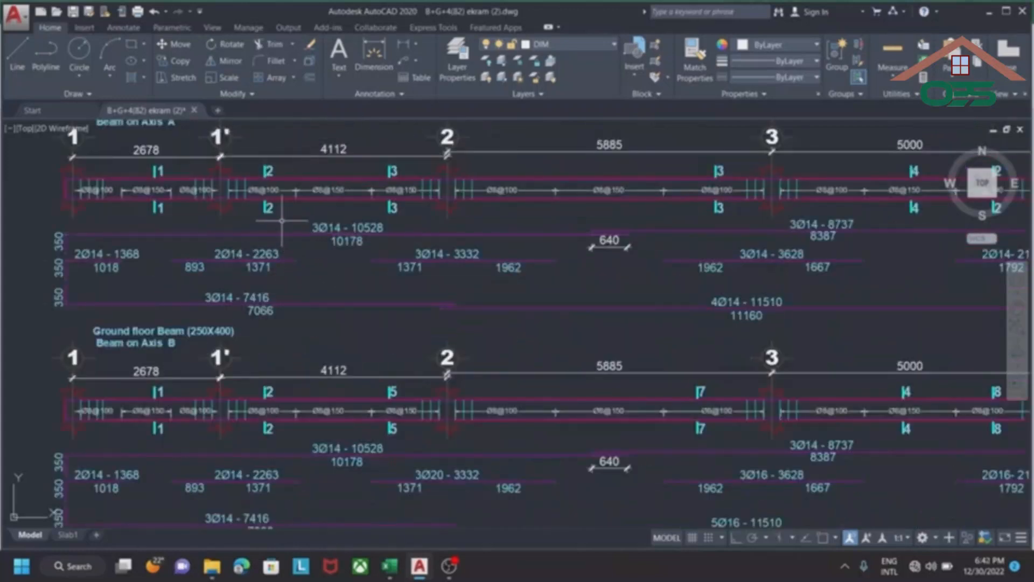
click(305, 234)
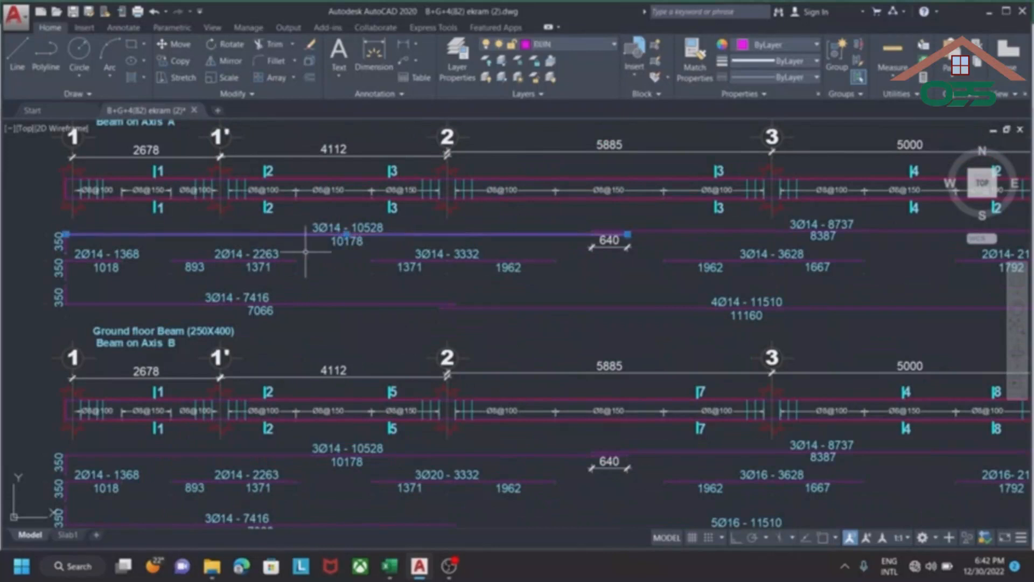
scroll(327, 234, up, 2)
scroll(323, 233, up, 2)
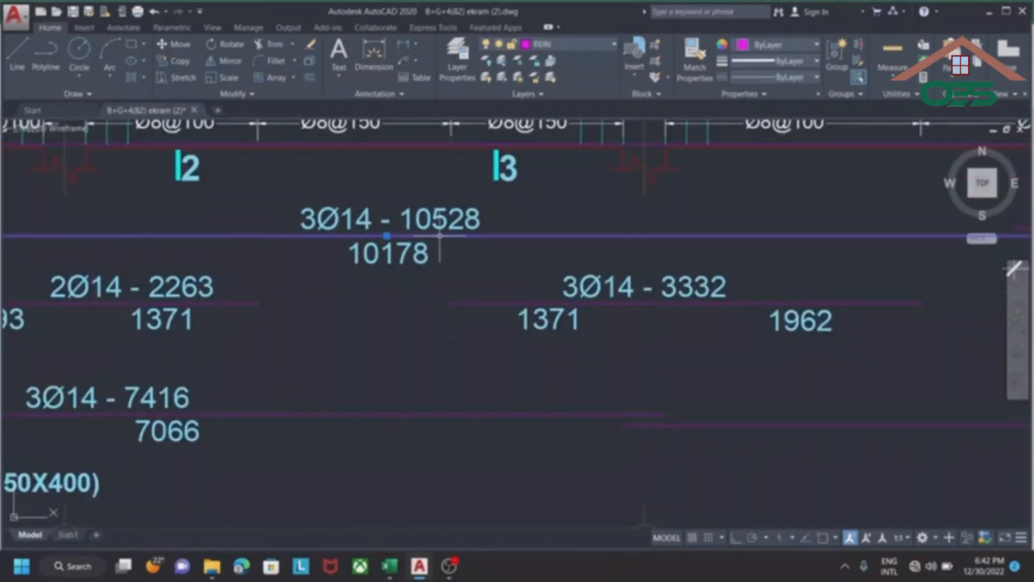
scroll(423, 173, down, 5)
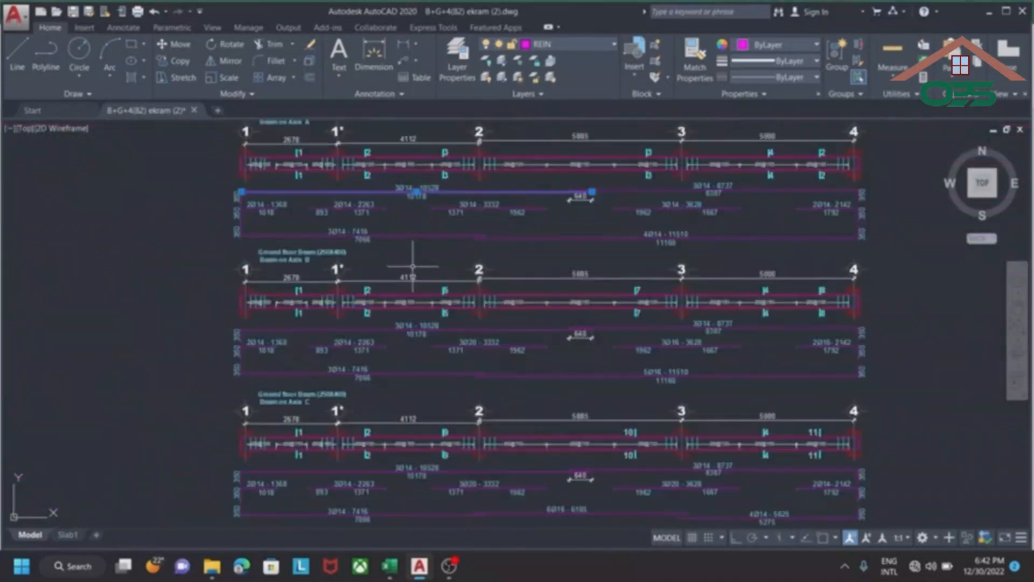
- Add the matching 3Ø14 - 10528 top bar of the Axis B beam to the selection and inspect its label
scroll(413, 266, up, 2)
click(393, 370)
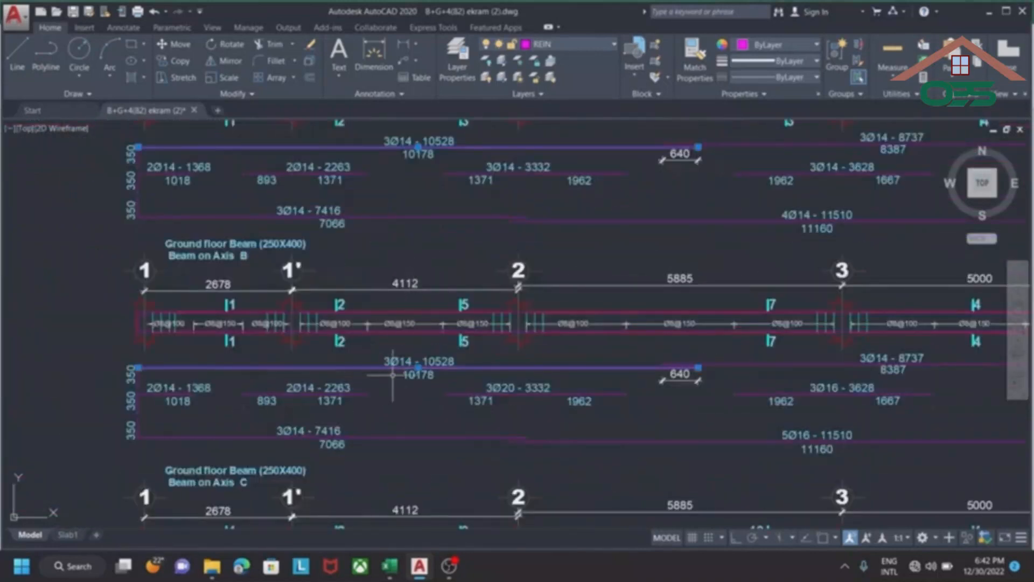
scroll(382, 371, up, 3)
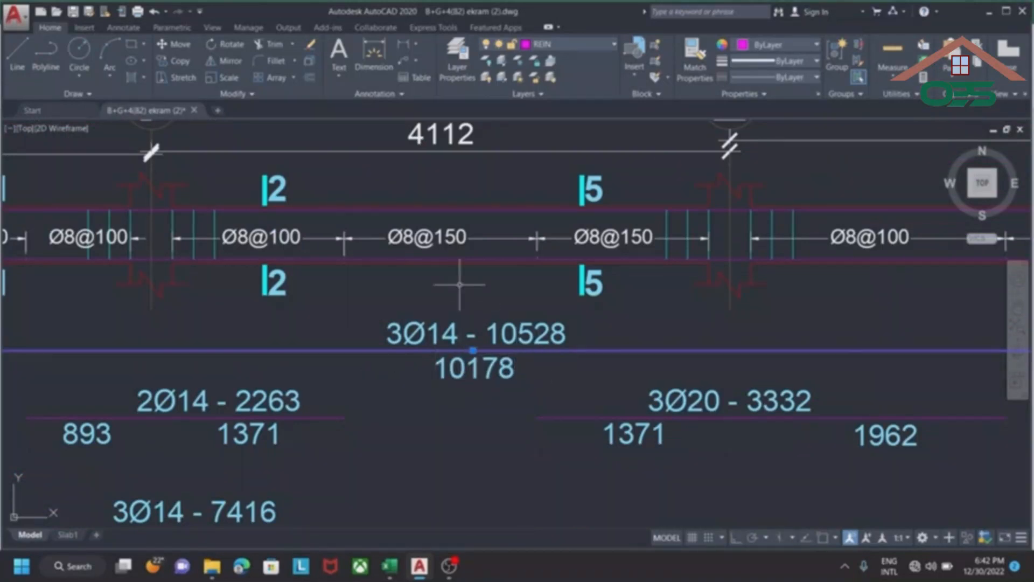
- Add the matching 3Ø14 - 10528 top bar of the Axis C beam to the selection and inspect its label
scroll(462, 344, down, 5)
scroll(451, 371, up, 2)
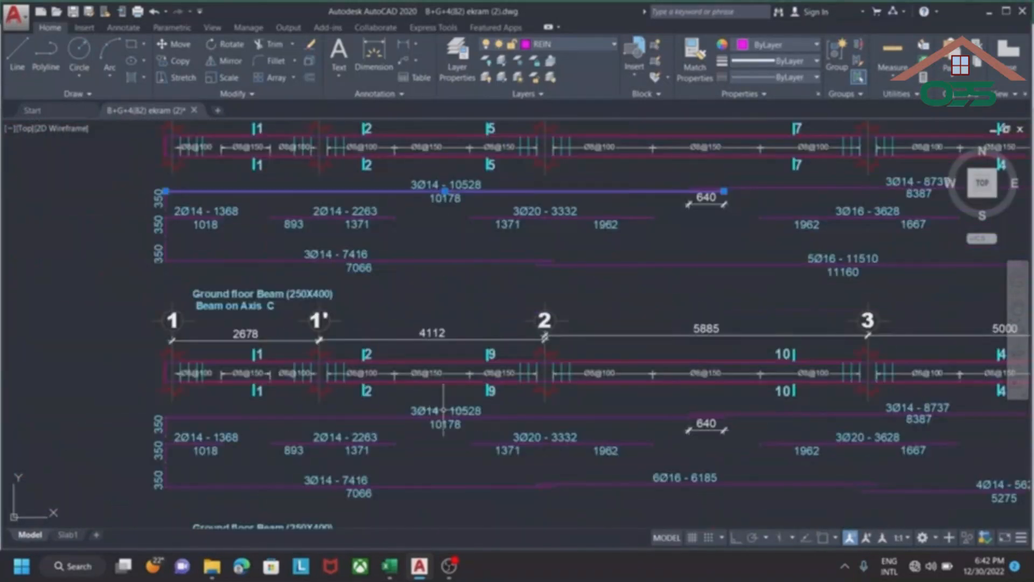
scroll(442, 418, up, 2)
scroll(441, 418, up, 2)
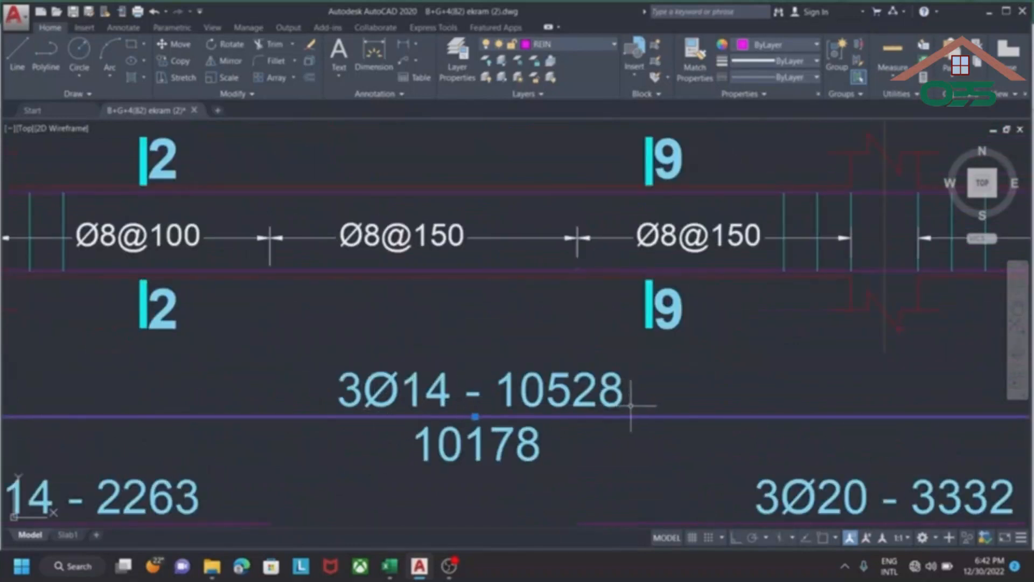
scroll(431, 368, down, 2)
scroll(454, 413, down, 4)
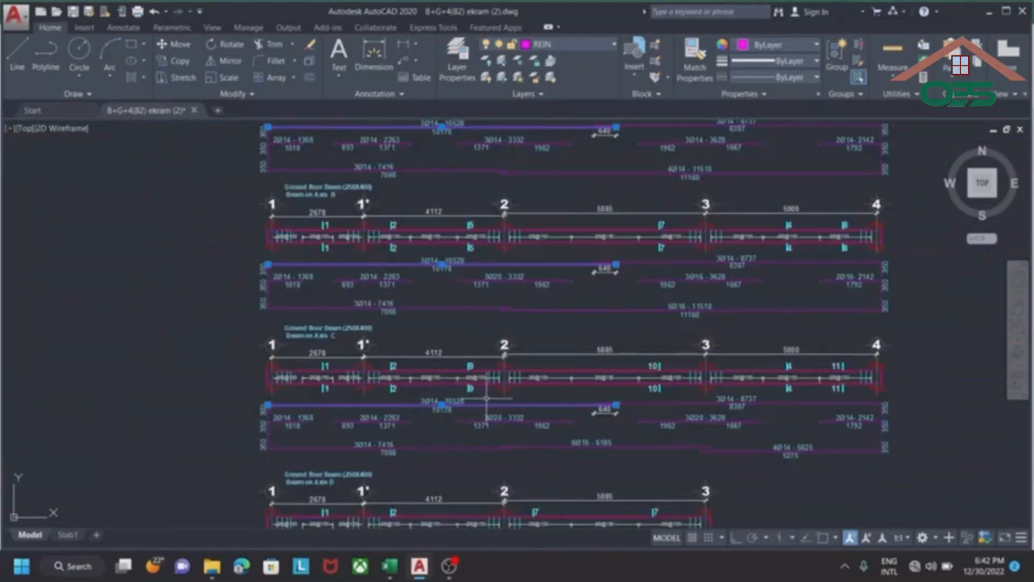
- Add the 3Ø14 - 8737 top bar ending at axis 4 in the Axis A beam to the selection and inspect its label
scroll(467, 280, down, 2)
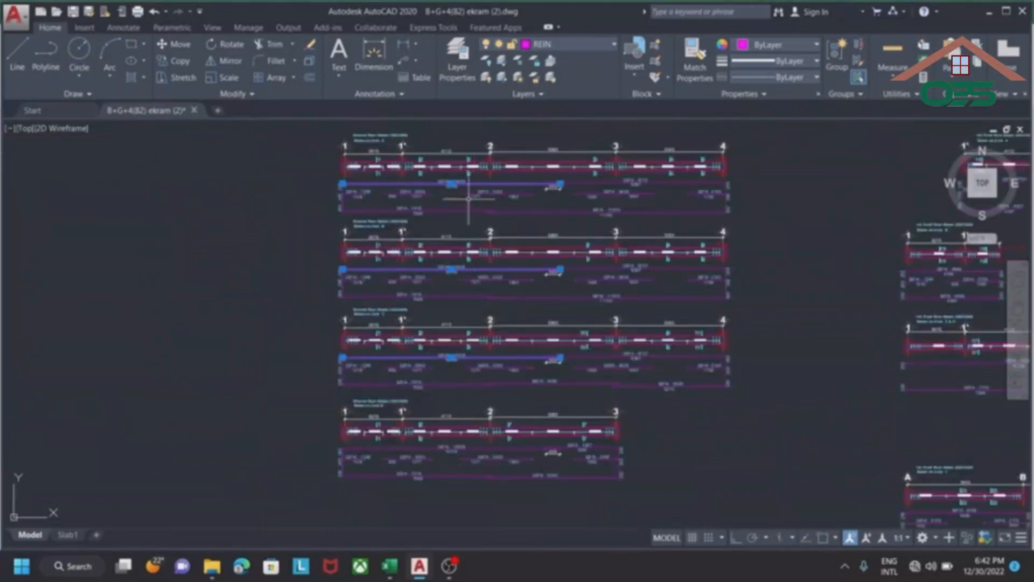
scroll(658, 177, up, 5)
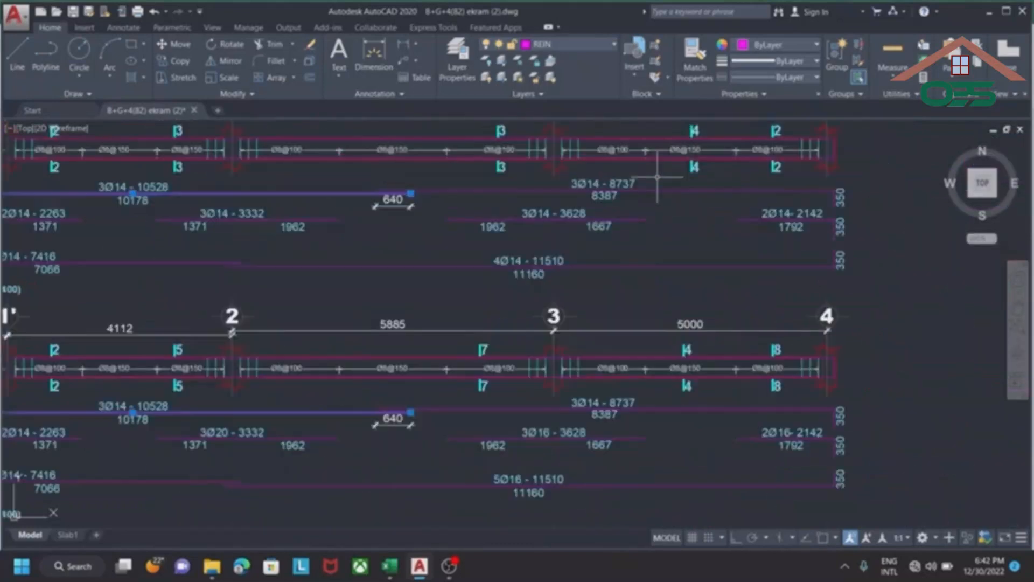
scroll(650, 186, up, 2)
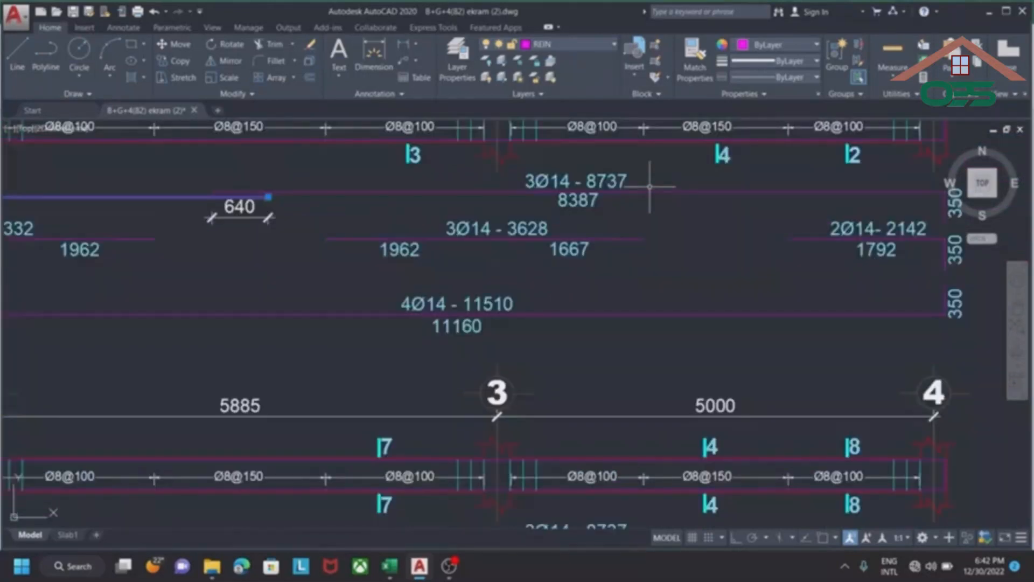
click(650, 189)
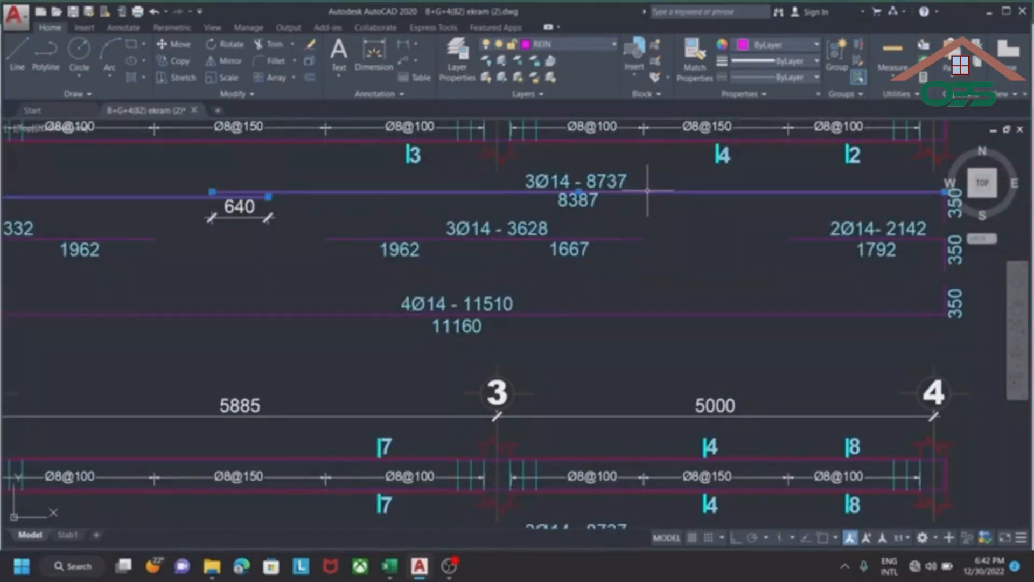
scroll(244, 243, down, 3)
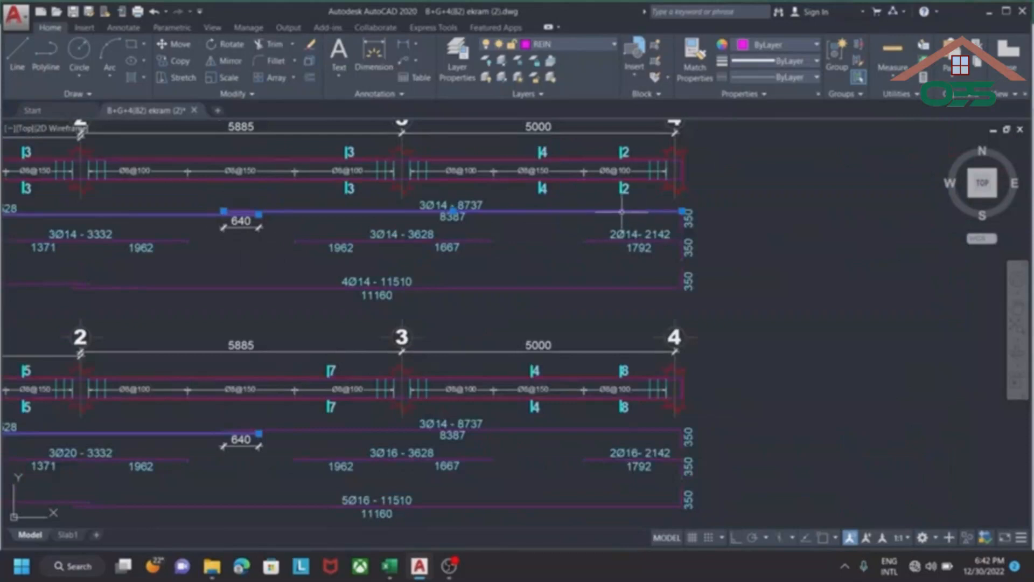
scroll(489, 202, up, 3)
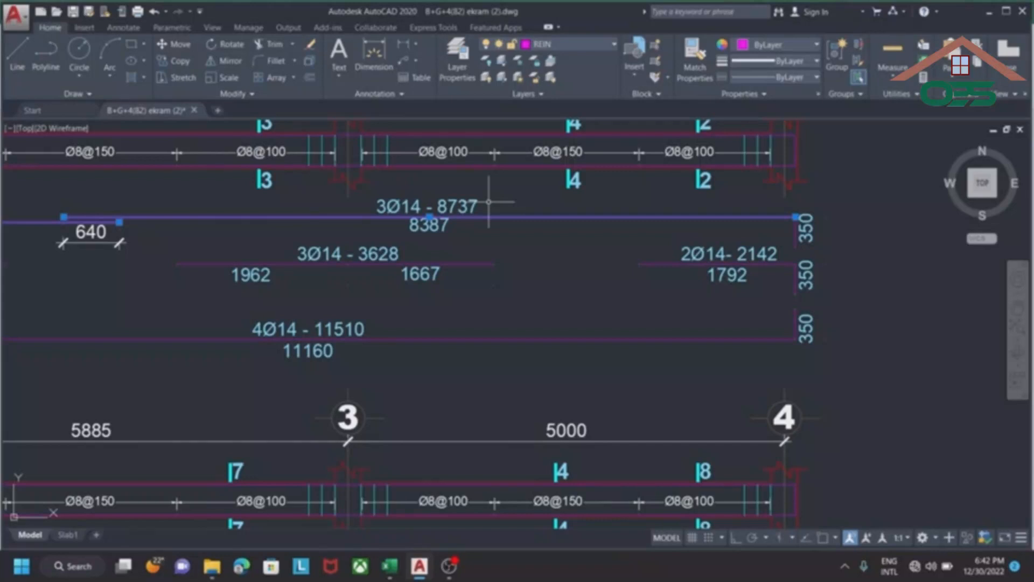
middle_drag(488, 202, 622, 200)
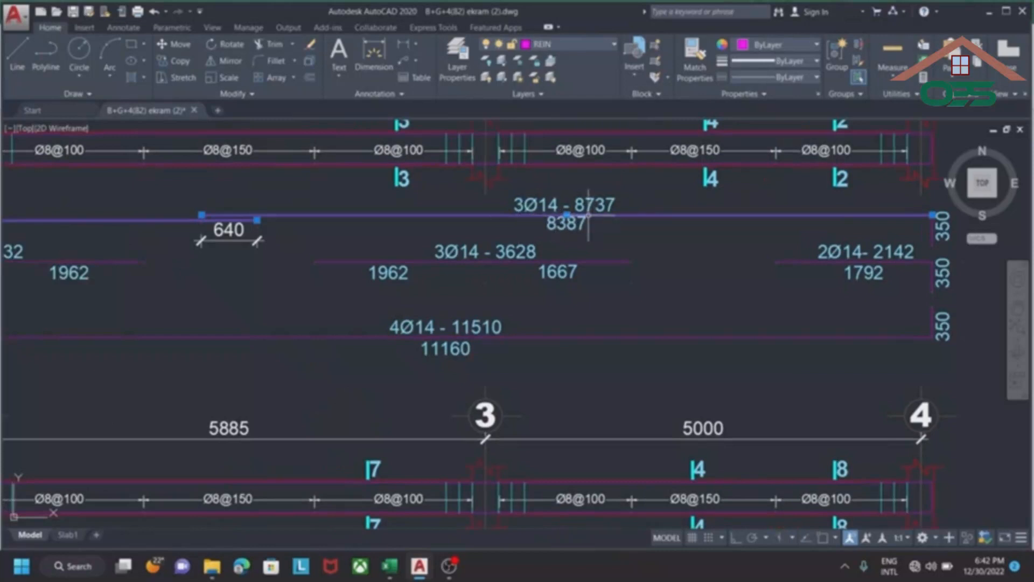
- Add the matching 3Ø14 - 8737 top bars of the Axis B and Axis C beams to the selection and inspect their labels
scroll(547, 258, down, 4)
scroll(553, 346, up, 4)
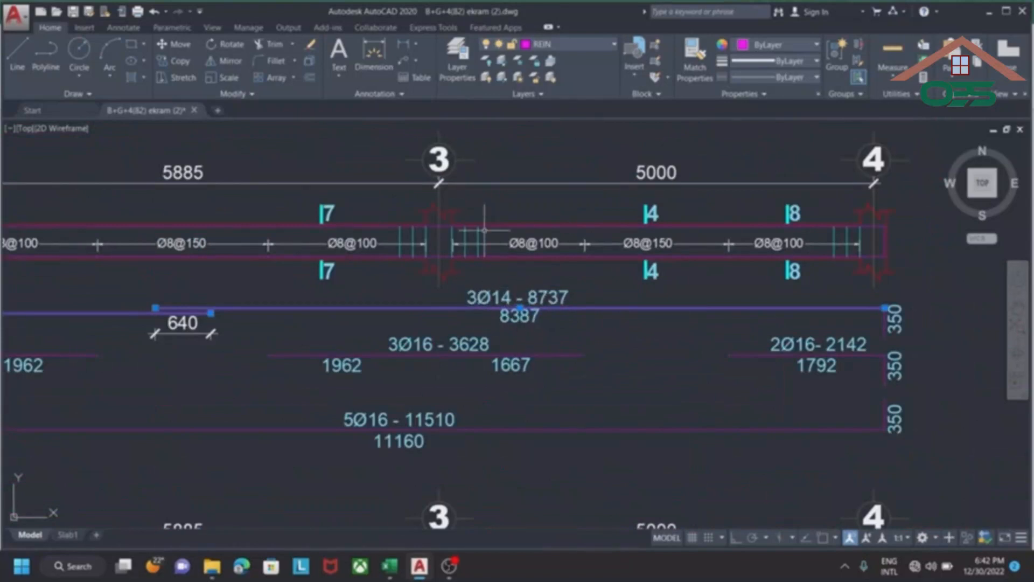
scroll(485, 232, down, 4)
scroll(485, 401, up, 4)
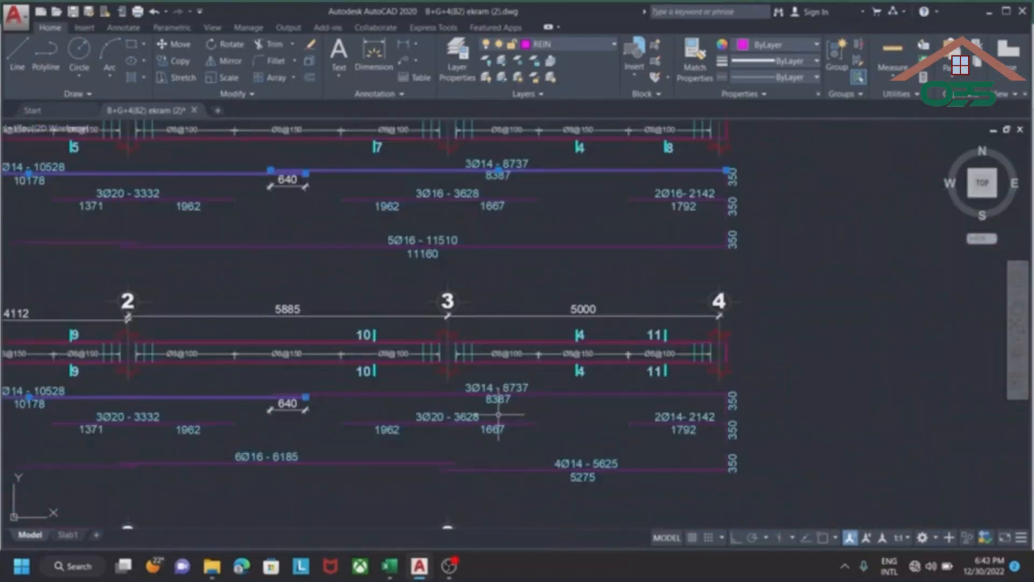
scroll(466, 381, up, 2)
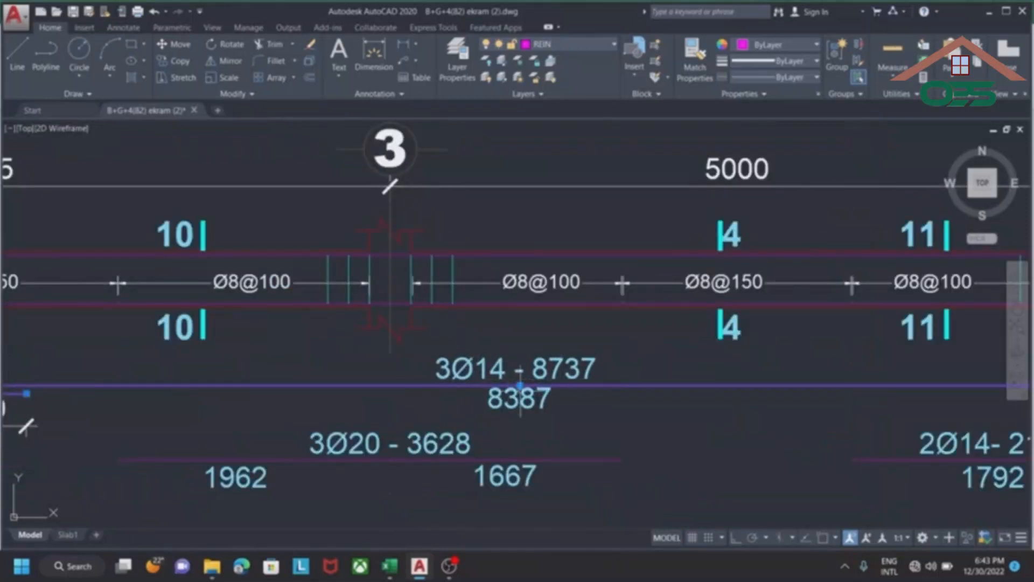
scroll(549, 379, down, 5)
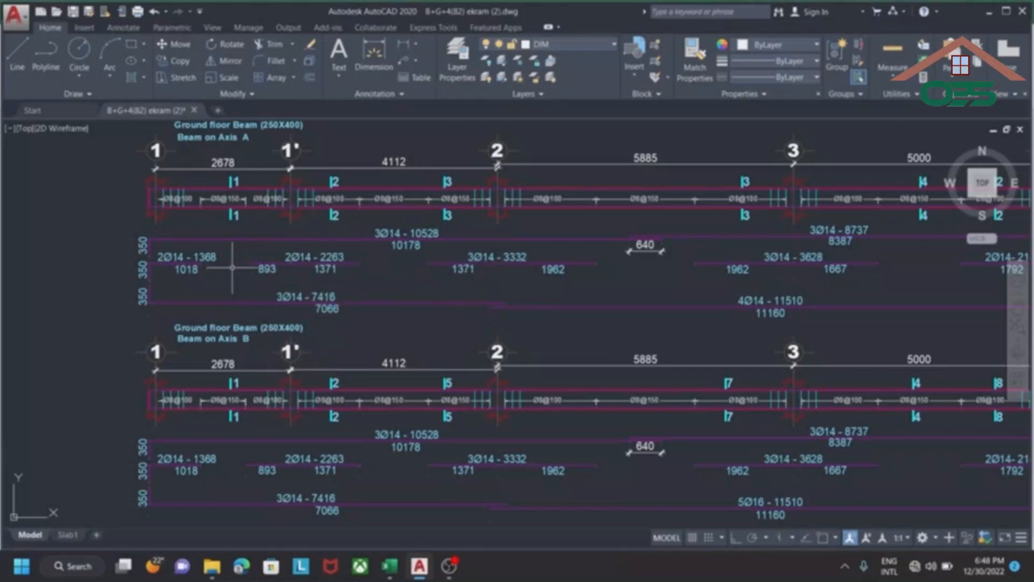
- Compare the short additional top bars over axes 1, 1', 2, 3 and 4 in the Axis A, B and C ground floor beams
scroll(190, 237, down, 2)
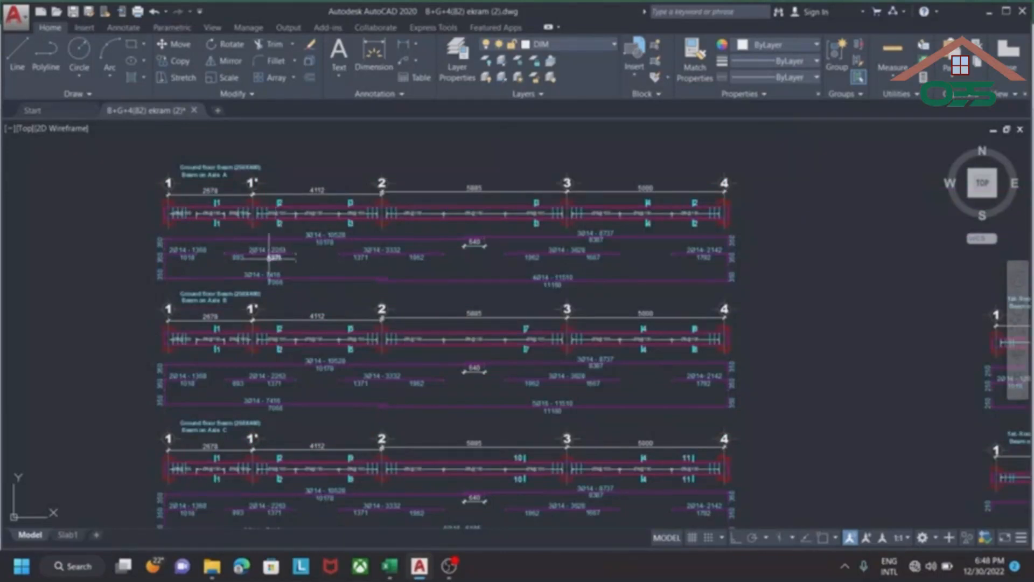
scroll(199, 257, up, 2)
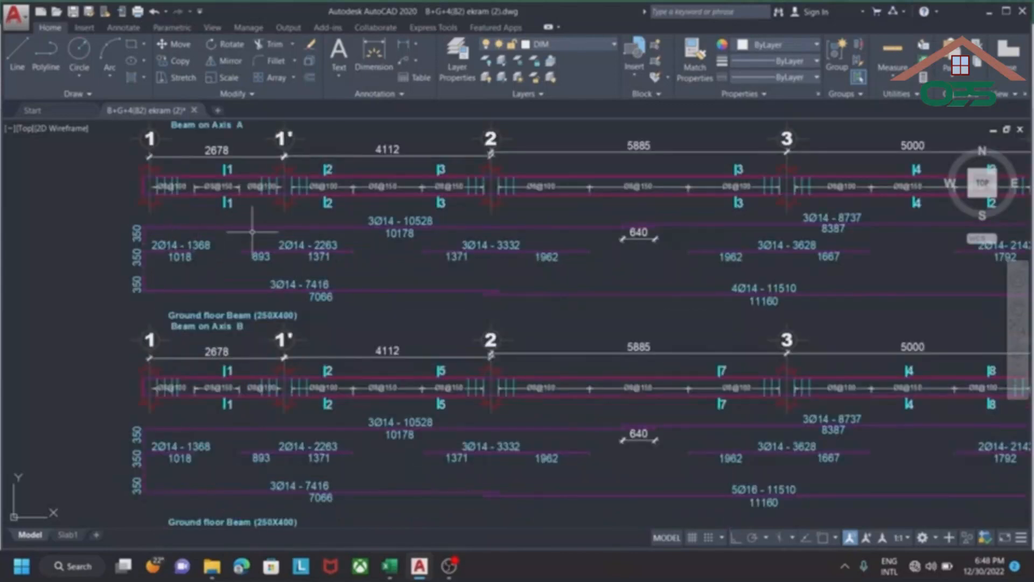
scroll(266, 245, down, 2)
scroll(205, 250, up, 2)
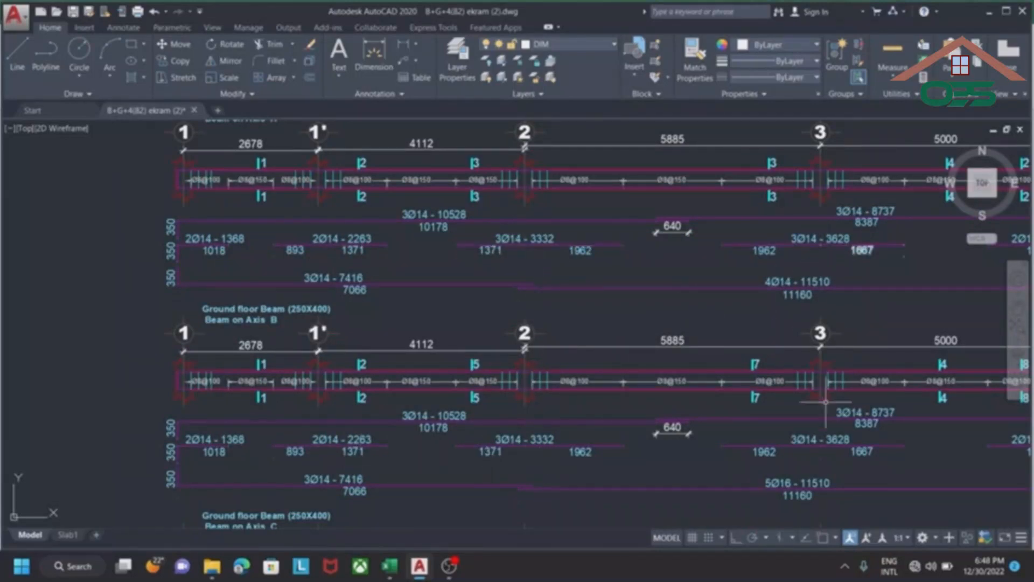
scroll(572, 261, down, 3)
scroll(915, 285, up, 3)
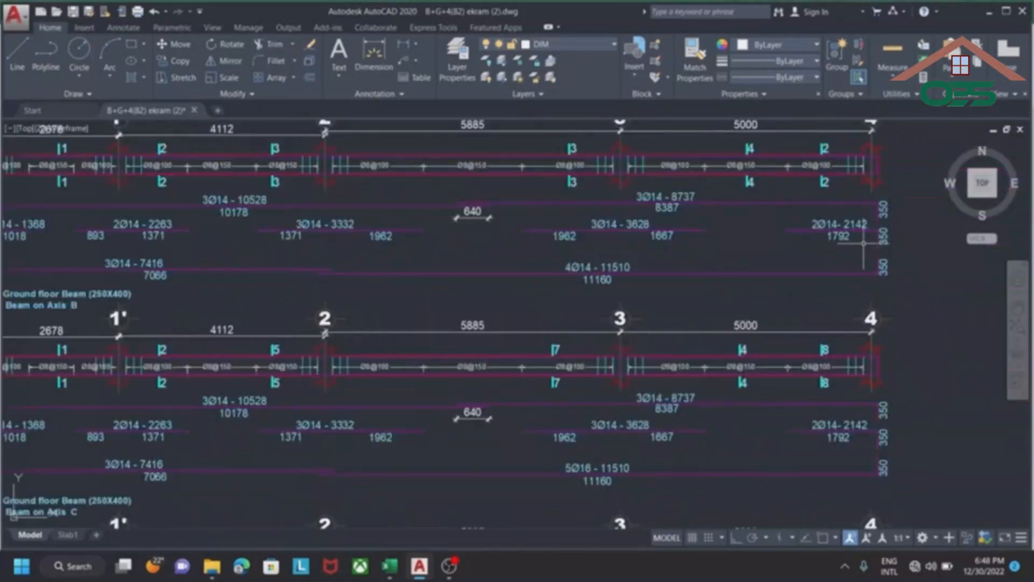
scroll(832, 186, down, 3)
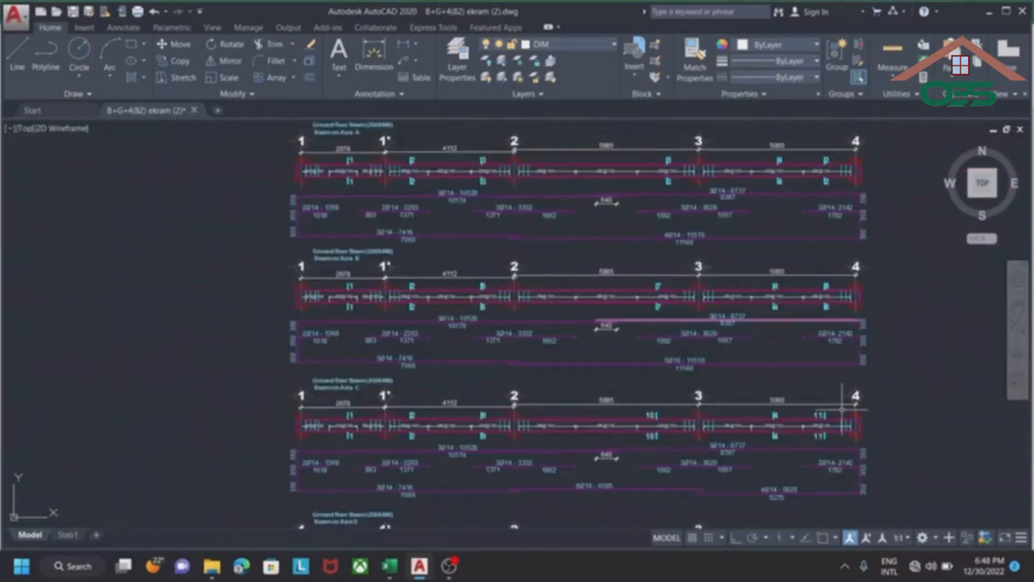
scroll(840, 353, up, 3)
scroll(840, 353, down, 3)
scroll(855, 351, up, 3)
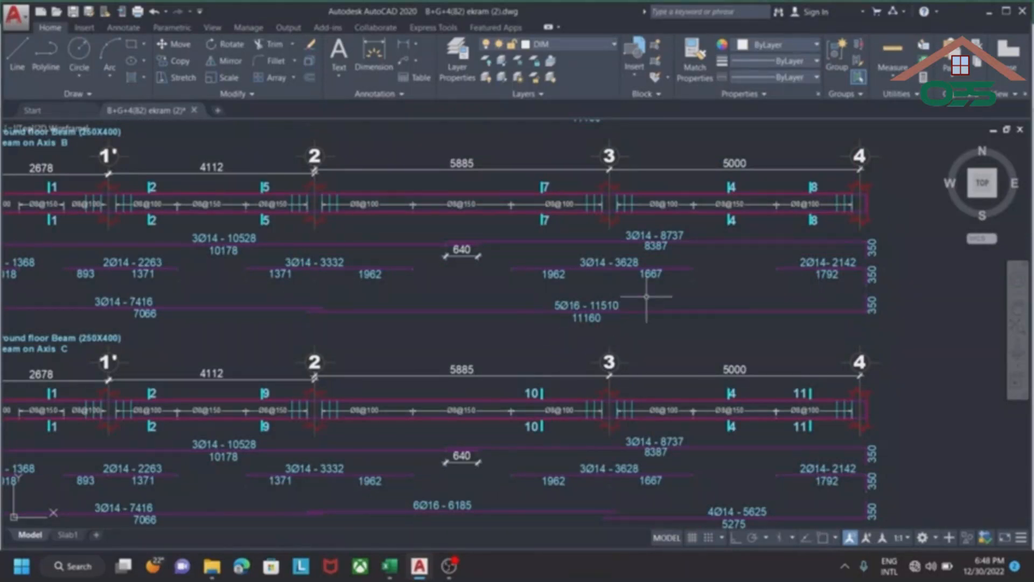
middle_drag(312, 274, 459, 214)
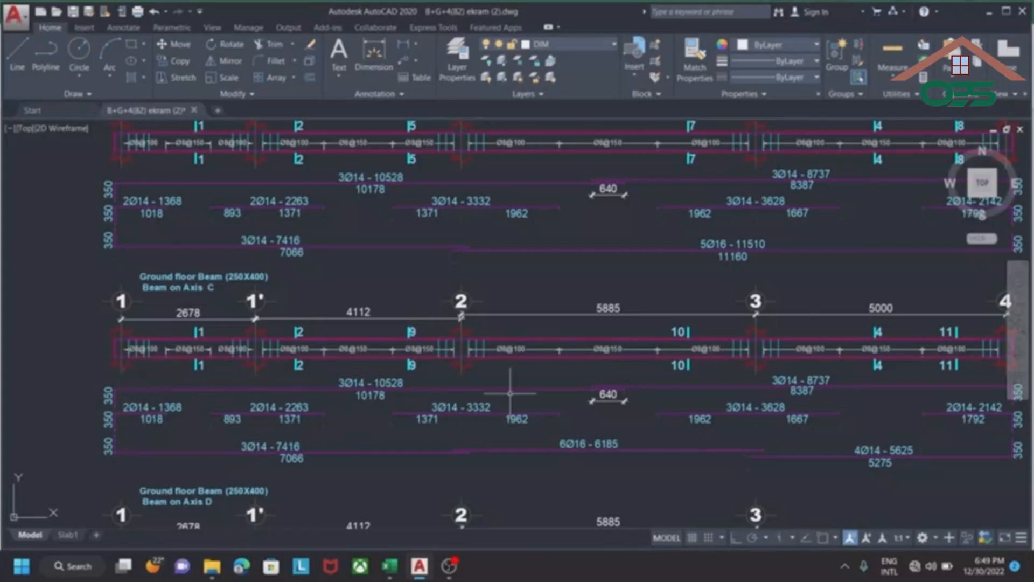
scroll(387, 436, down, 2)
scroll(380, 377, down, 1)
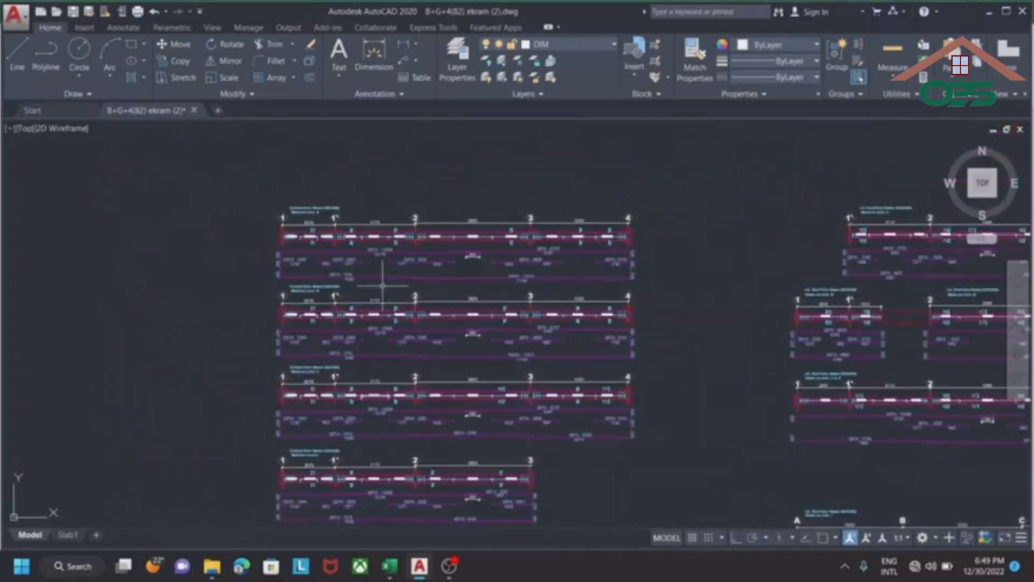
- Compare the bottom bars of the ground floor beams on Axes A, B and C
scroll(328, 280, up, 5)
scroll(318, 289, down, 2)
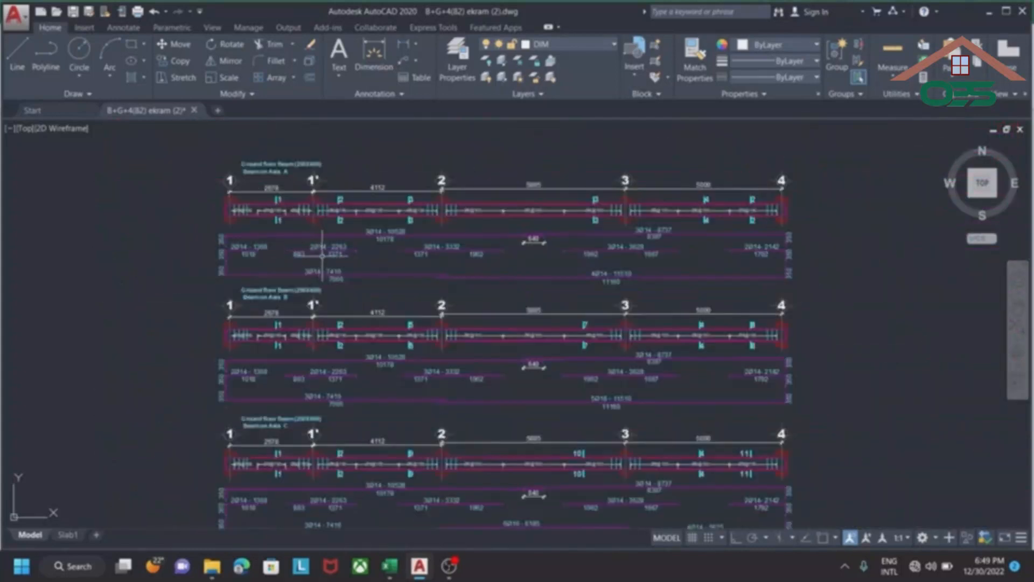
scroll(321, 282, up, 2)
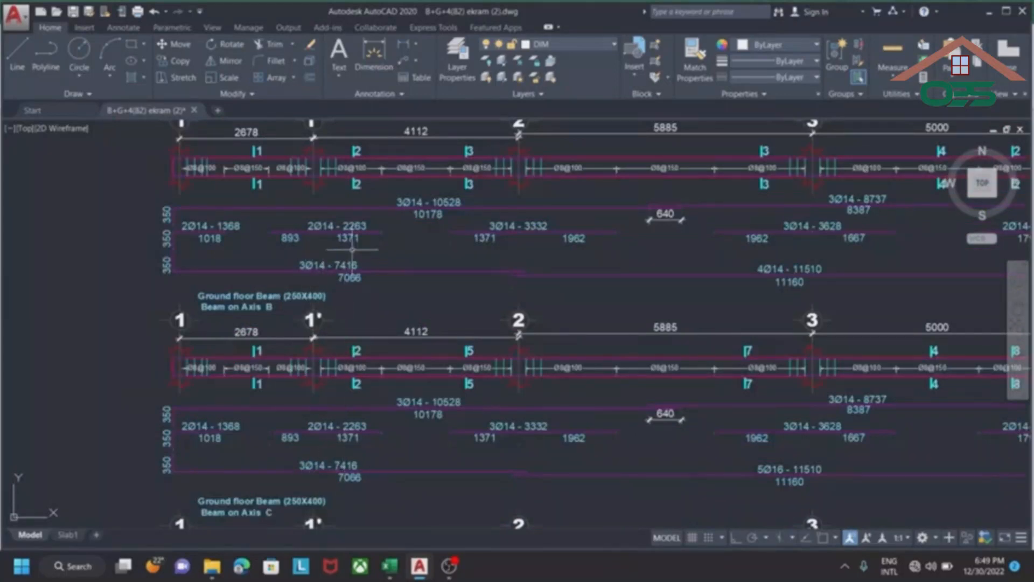
scroll(350, 248, down, 4)
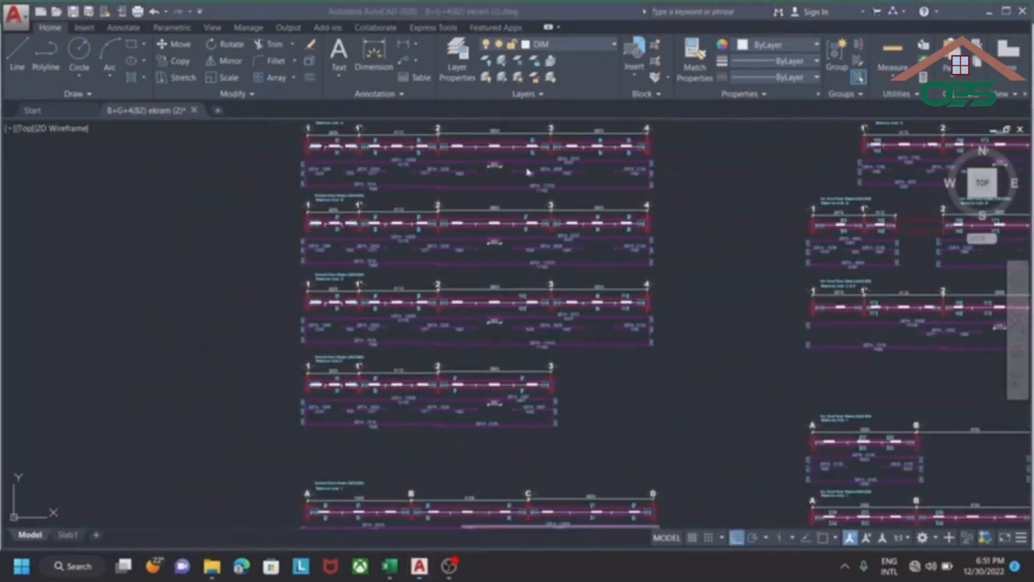
scroll(528, 162, up, 2)
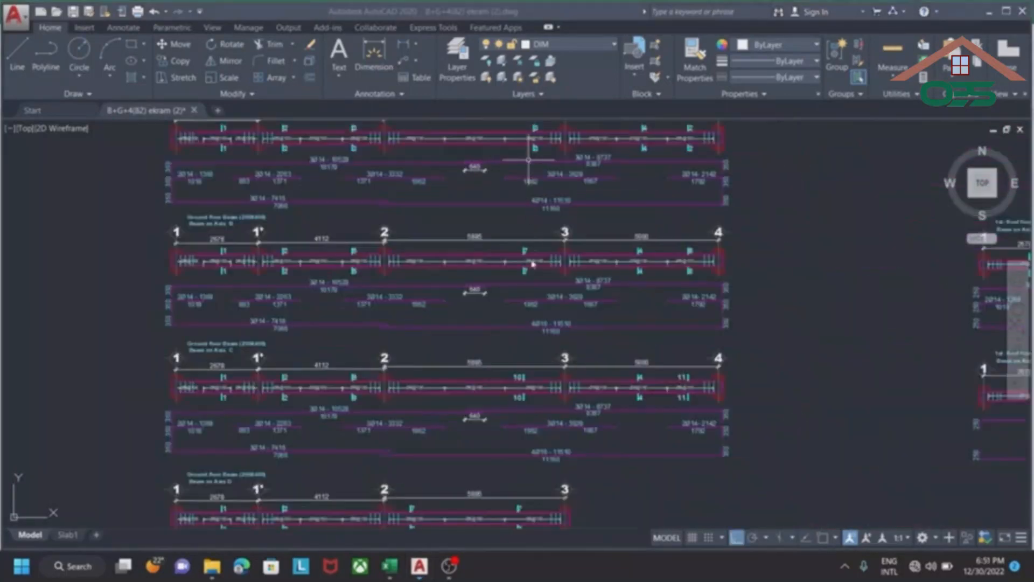
scroll(535, 319, down, 2)
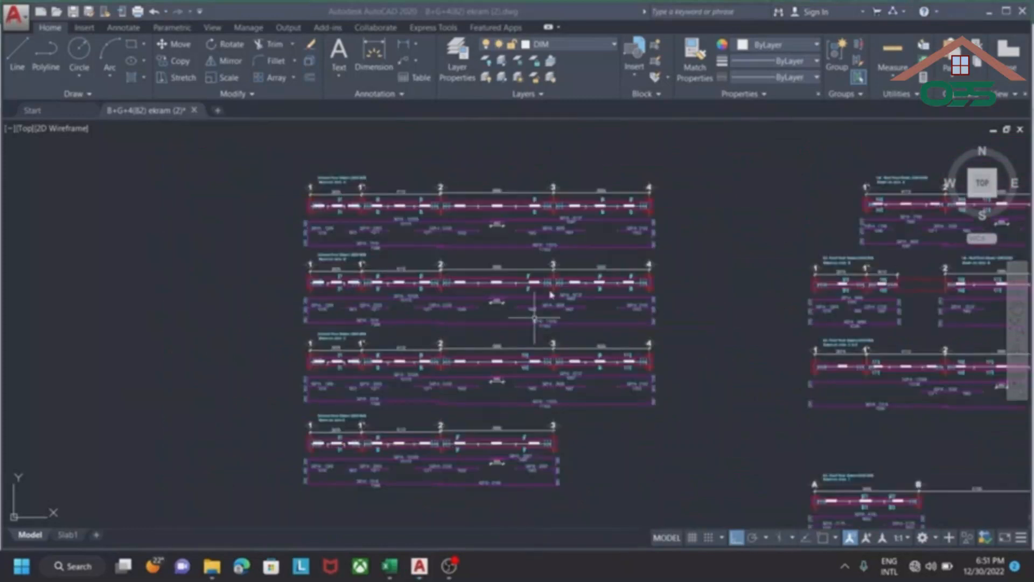
scroll(649, 265, up, 2)
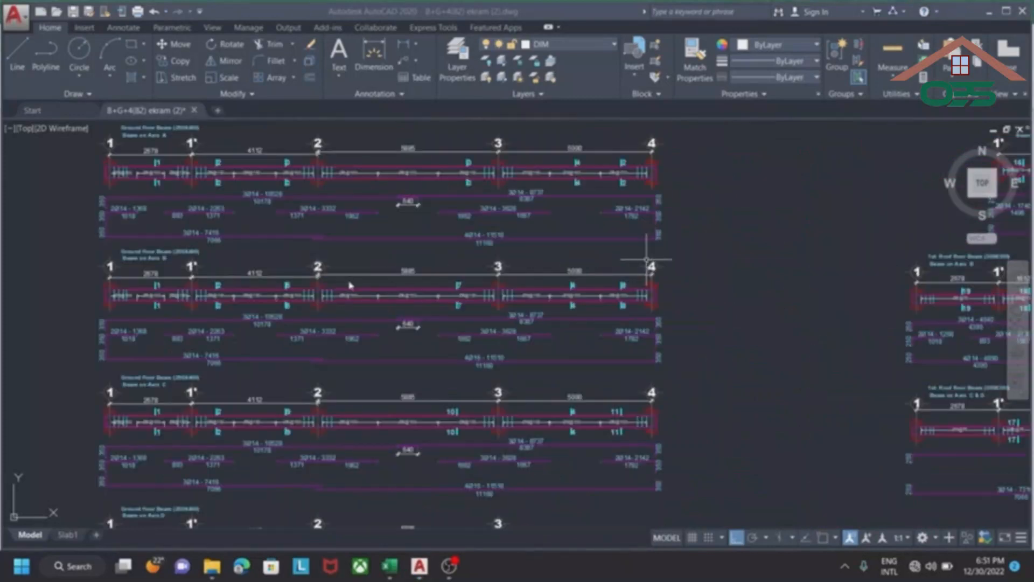
middle_drag(646, 260, 687, 323)
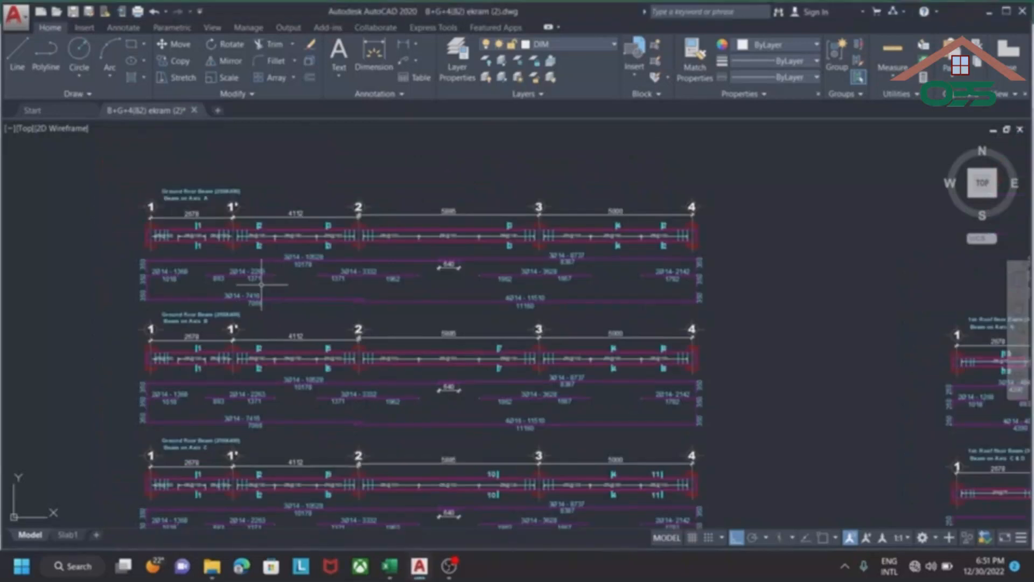
- Review the ground floor beam rows of the longitudinal re-bar schedule in Excel and return to the AutoCAD drawing
click(390, 565)
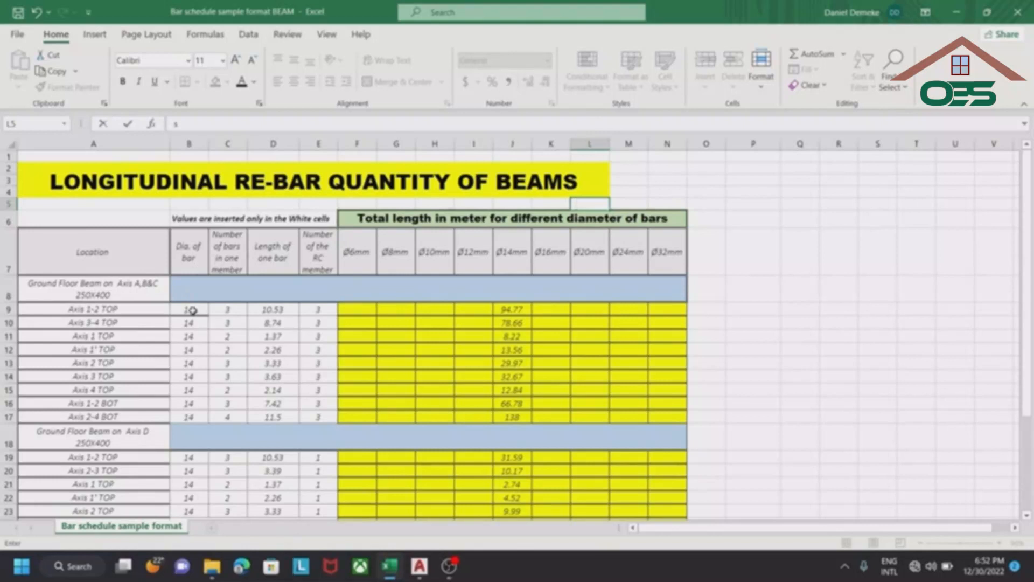
click(419, 566)
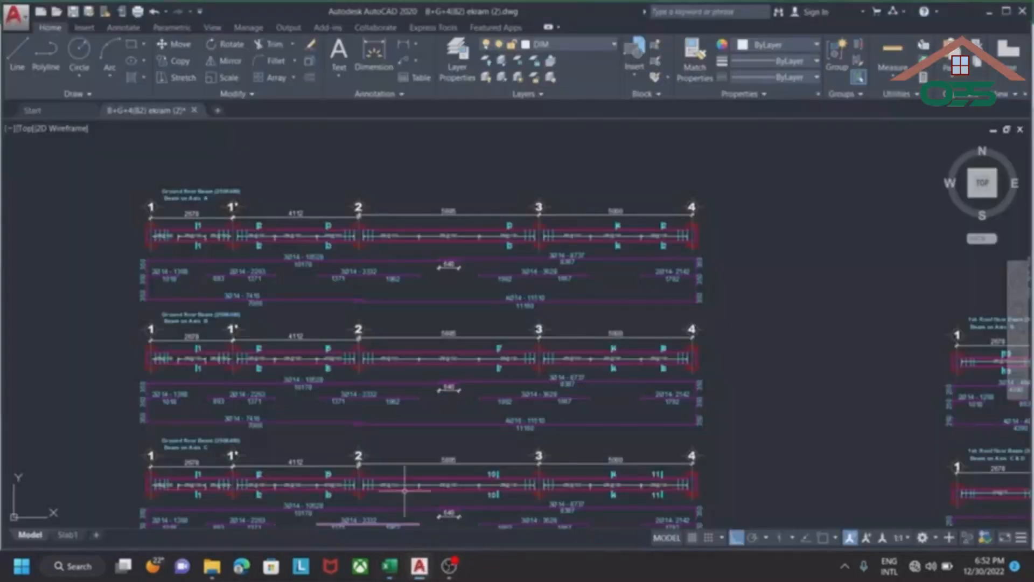
- Check the bar labels of the Axis A, B and C beams against each other and examine the Axis D beam's bars
scroll(275, 295, up, 5)
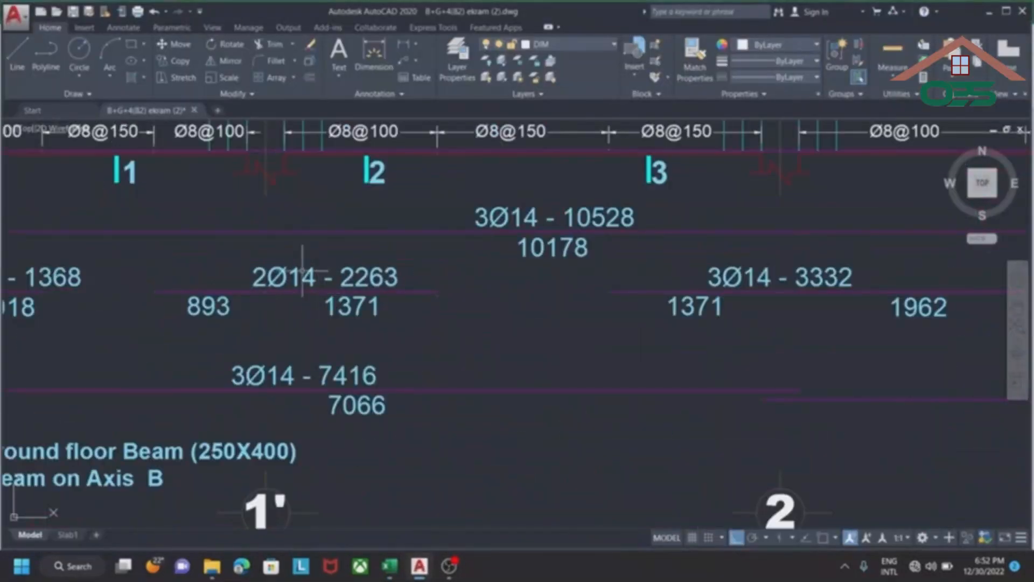
scroll(300, 251, down, 5)
scroll(300, 250, down, 2)
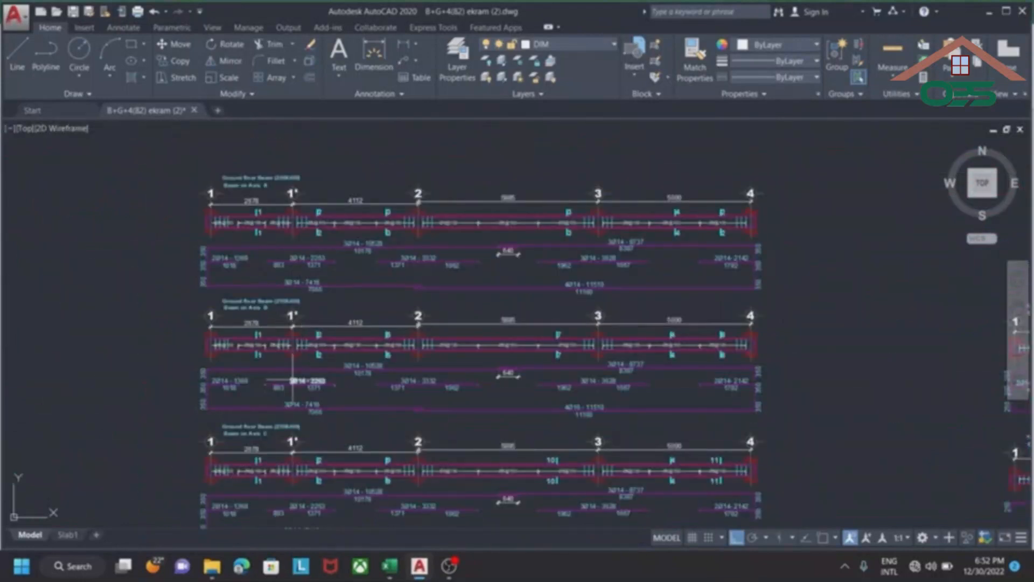
scroll(295, 379, down, 2)
scroll(450, 403, up, 3)
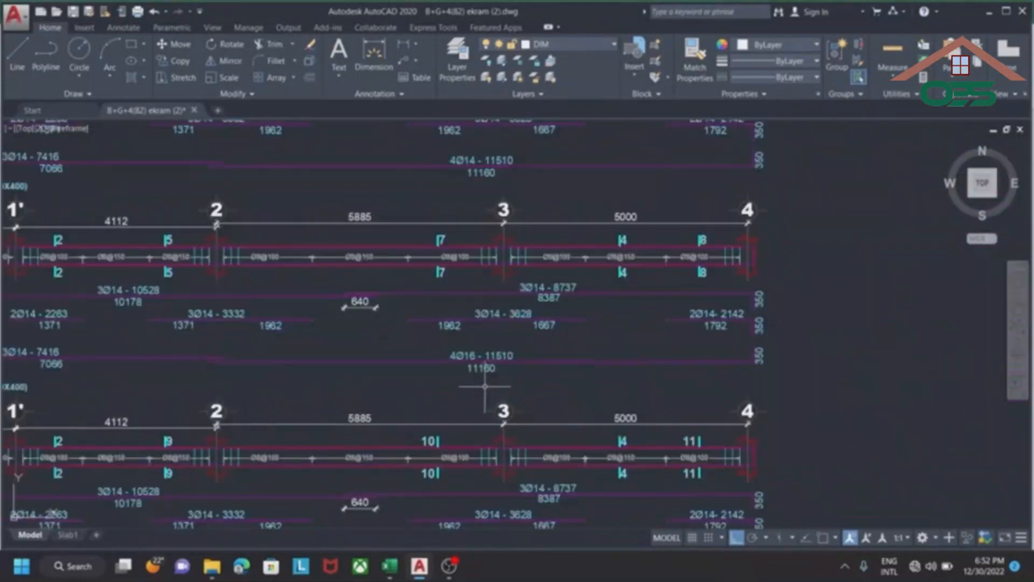
scroll(474, 396, down, 3)
scroll(316, 412, up, 2)
scroll(316, 412, up, 4)
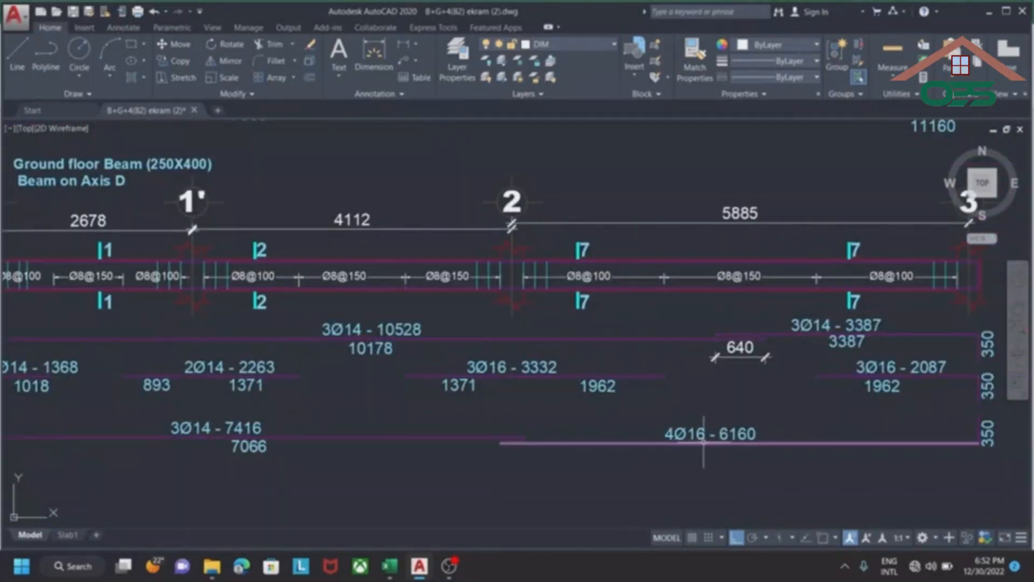
- Switch to Excel and review the bar diameters, bar counts and lengths in the Axis A, B, C and D ground floor beam rows
scroll(703, 441, up, 2)
click(410, 488)
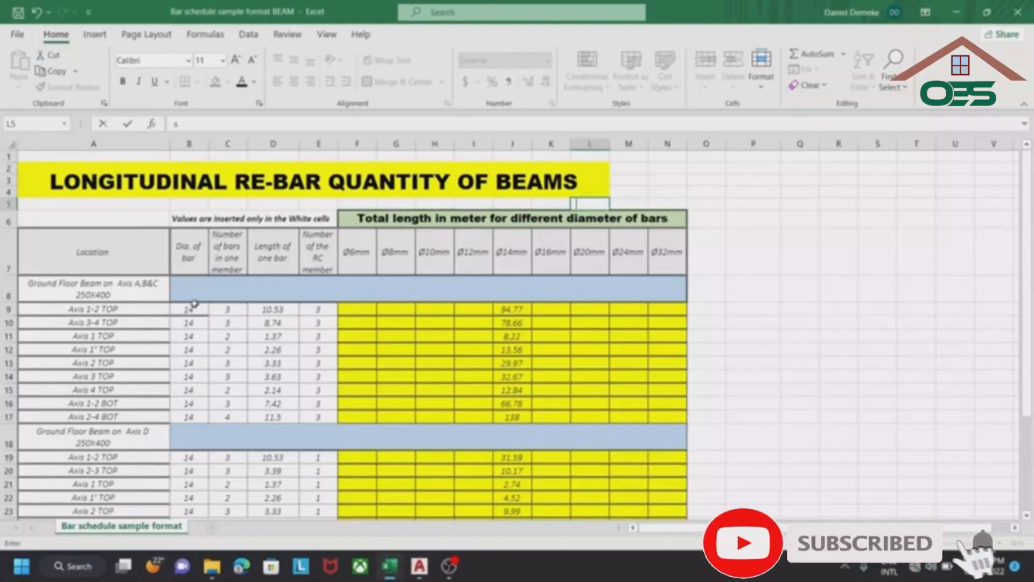
scroll(260, 255, down, 1)
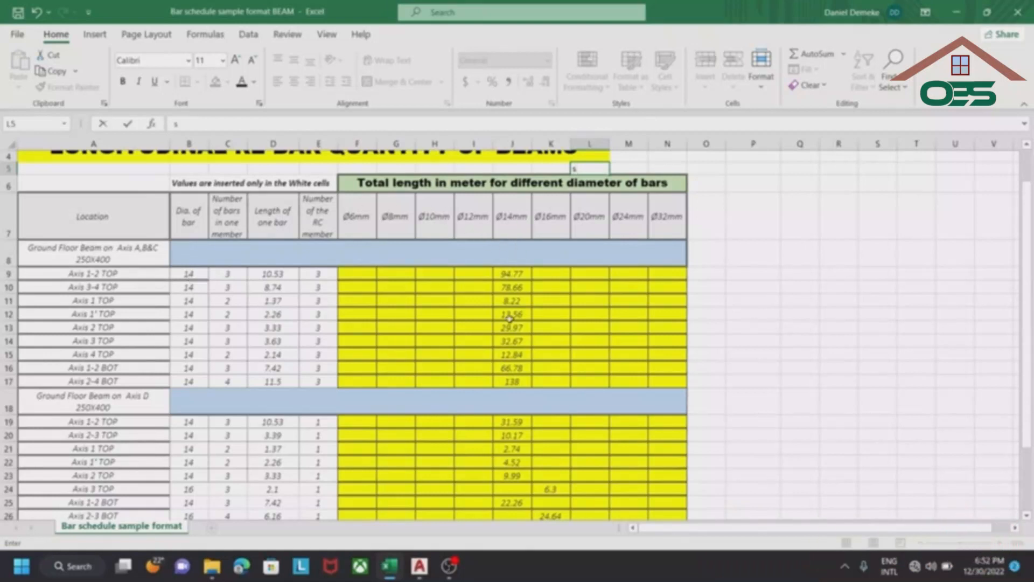
scroll(510, 397, down, 1)
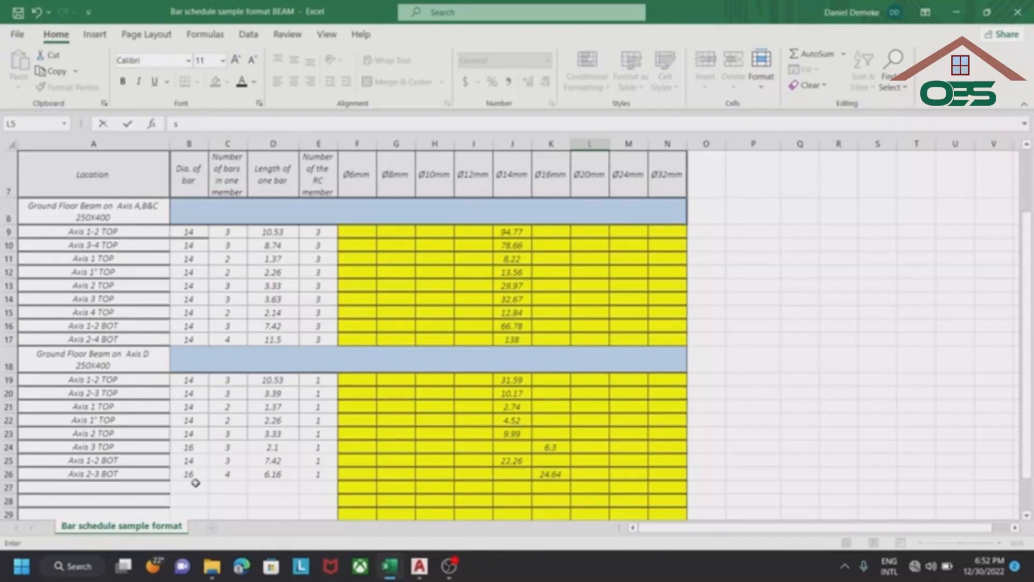
scroll(338, 456, up, 2)
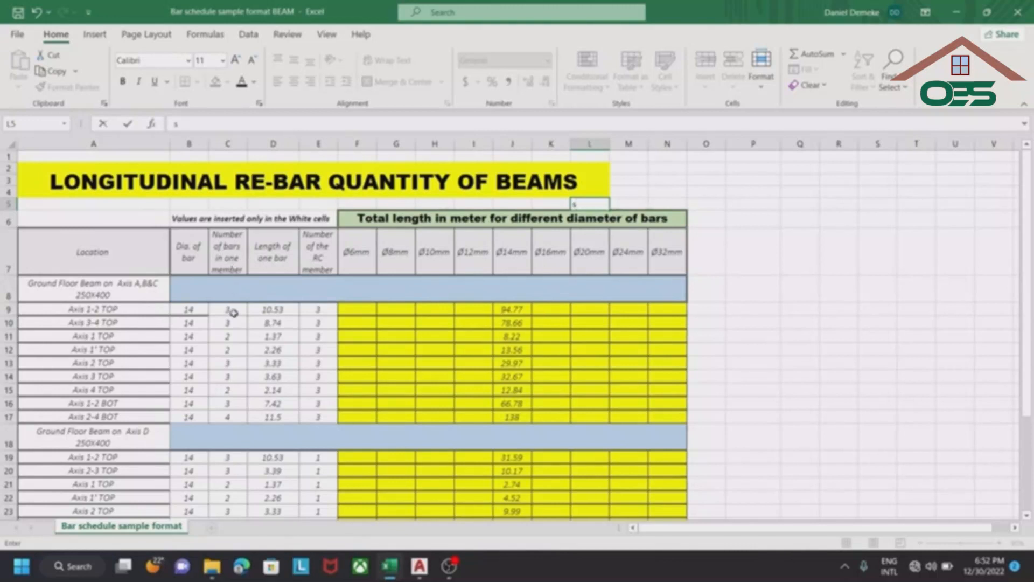
- Switch to AutoCAD and examine the continuous and additional top bar labels around axes 2 and 3 of the Axis D ground floor beam
click(420, 565)
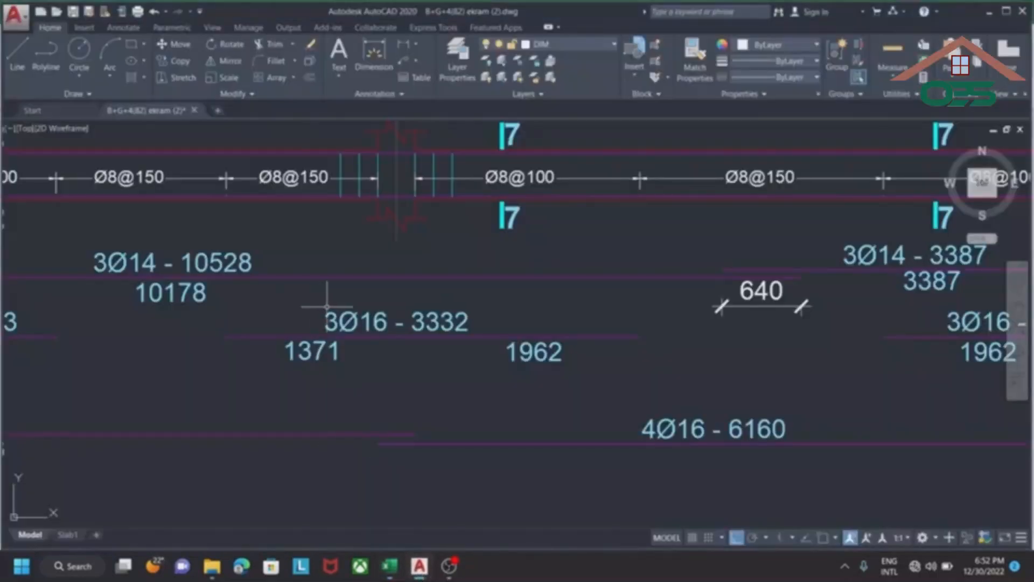
scroll(336, 334, up, 2)
scroll(335, 334, down, 2)
scroll(335, 332, up, 2)
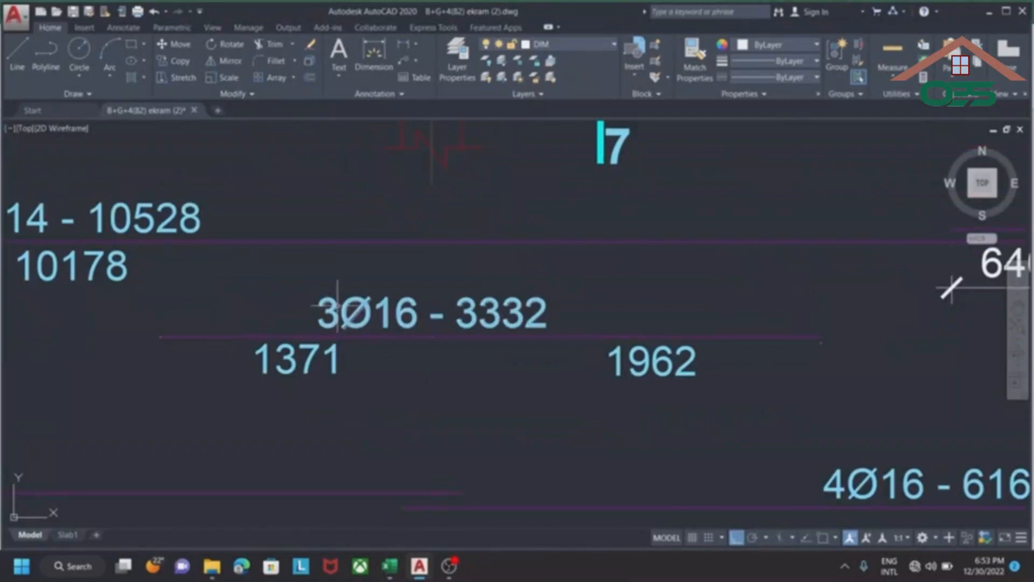
scroll(330, 322, down, 2)
scroll(196, 299, up, 2)
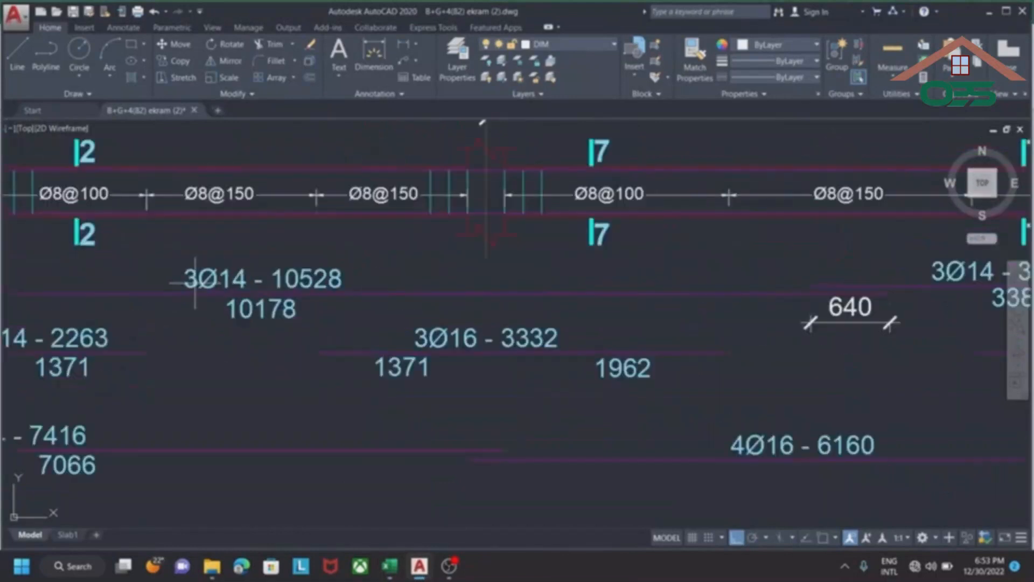
scroll(196, 299, down, 3)
scroll(684, 323, down, 1)
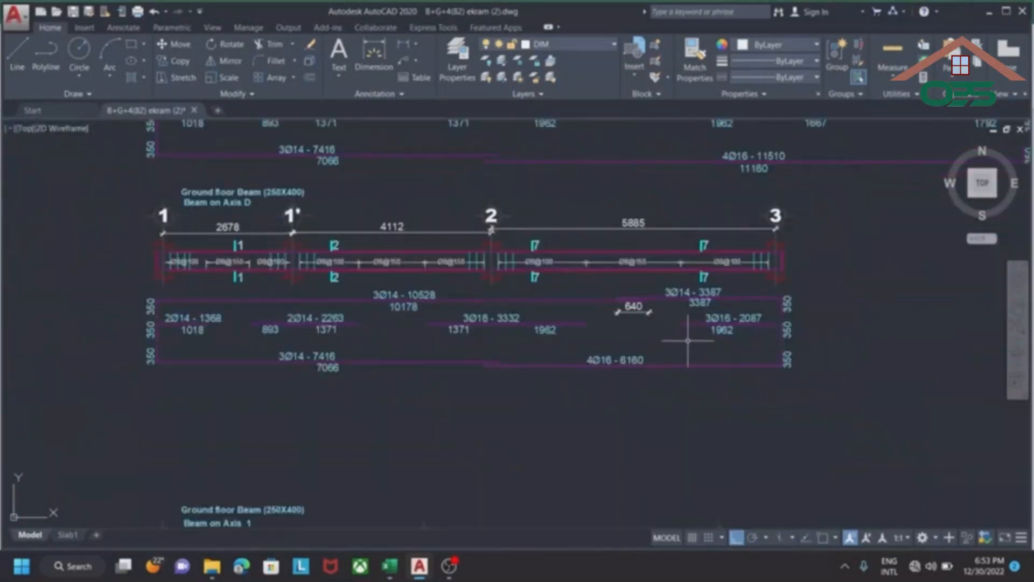
scroll(595, 360, up, 2)
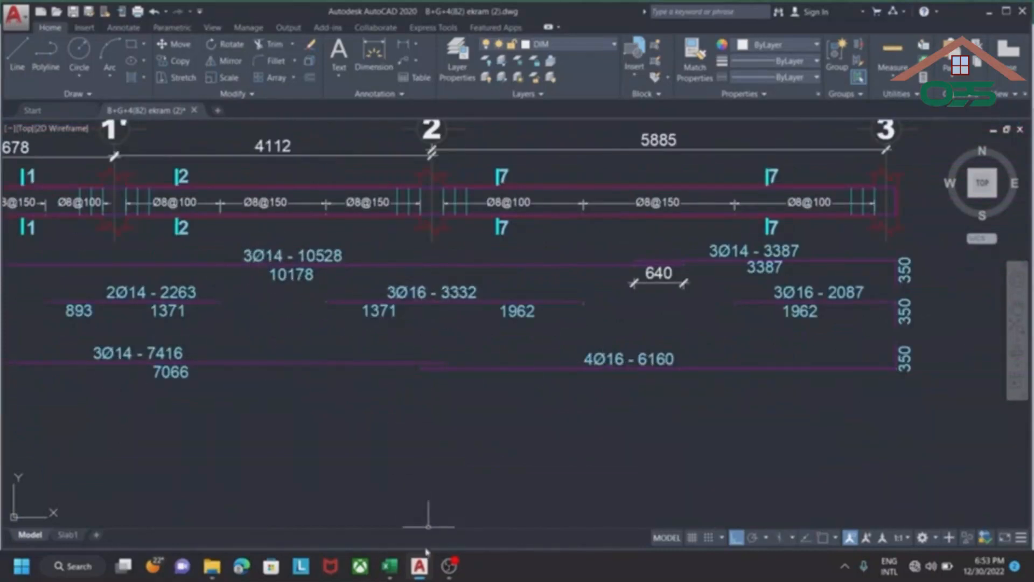
- Check the additional top bar over axis 2 of the Axis D beam in AutoCAD against the Excel schedule
click(391, 572)
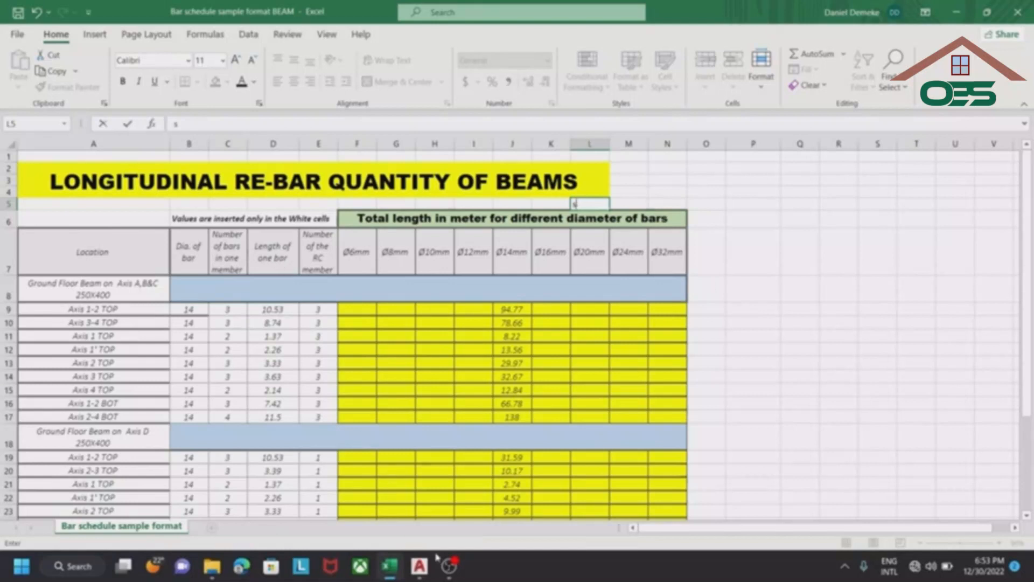
click(403, 570)
scroll(448, 324, up, 5)
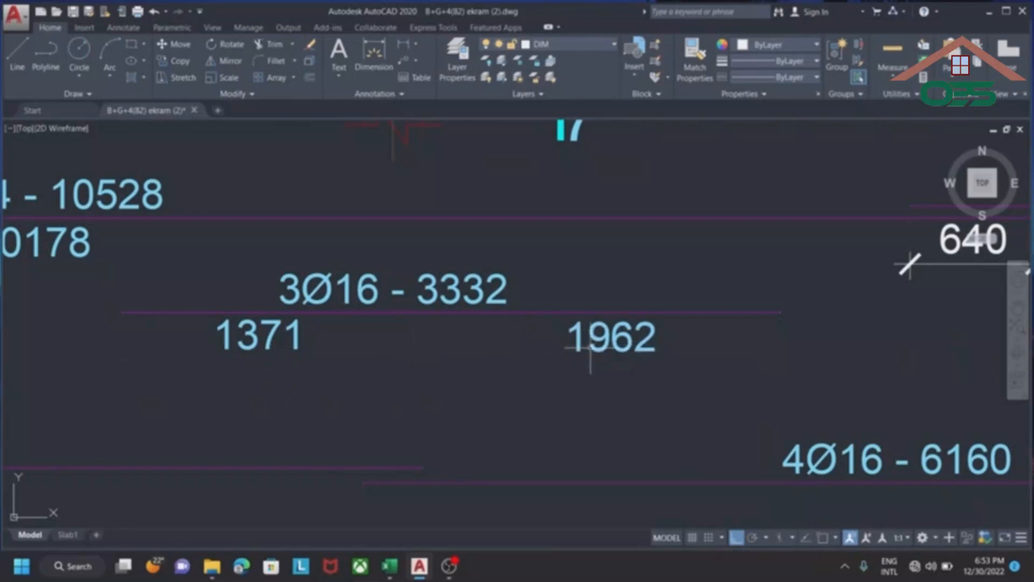
scroll(422, 340, down, 4)
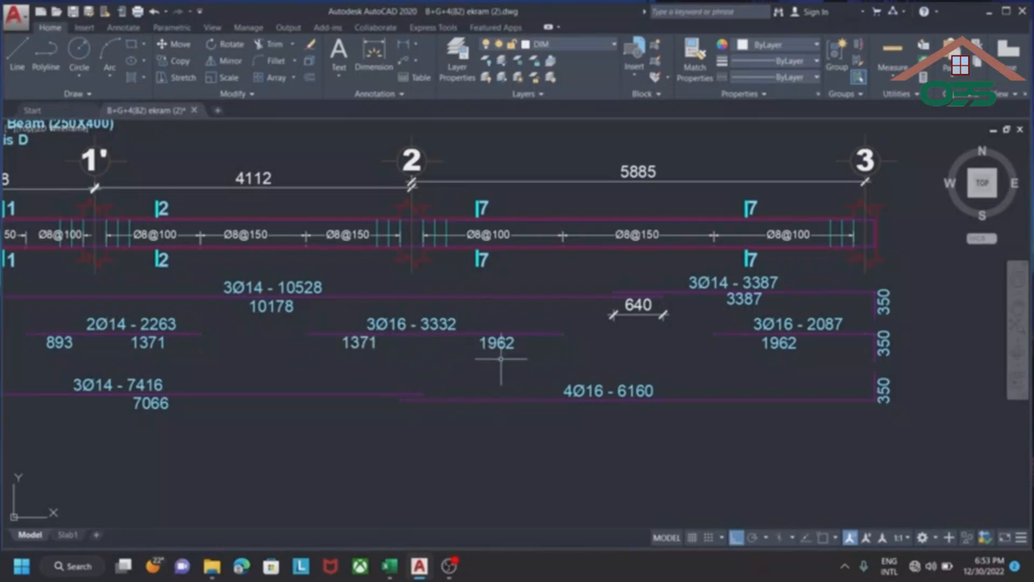
text(s)
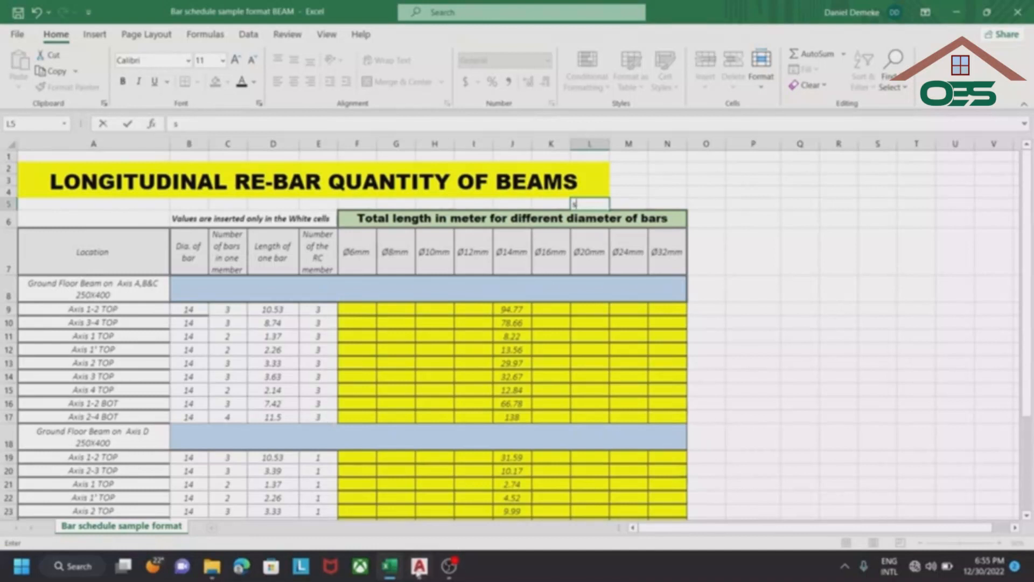
- Return to AutoCAD and compare the layouts of the ground floor beams on Axes A, B, C and D
click(418, 572)
scroll(367, 265, down, 4)
scroll(407, 216, down, 2)
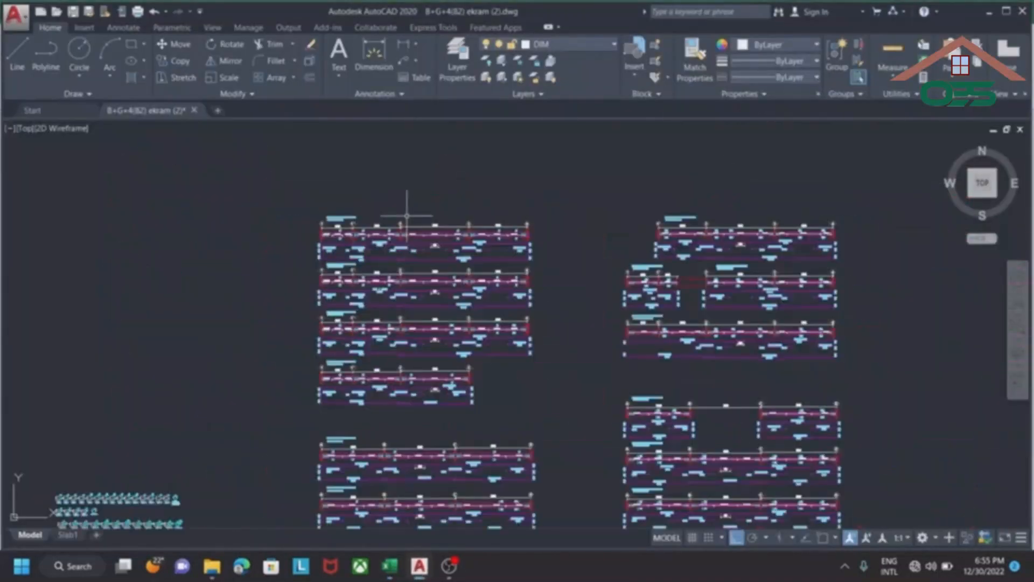
scroll(407, 284, up, 2)
scroll(304, 153, up, 3)
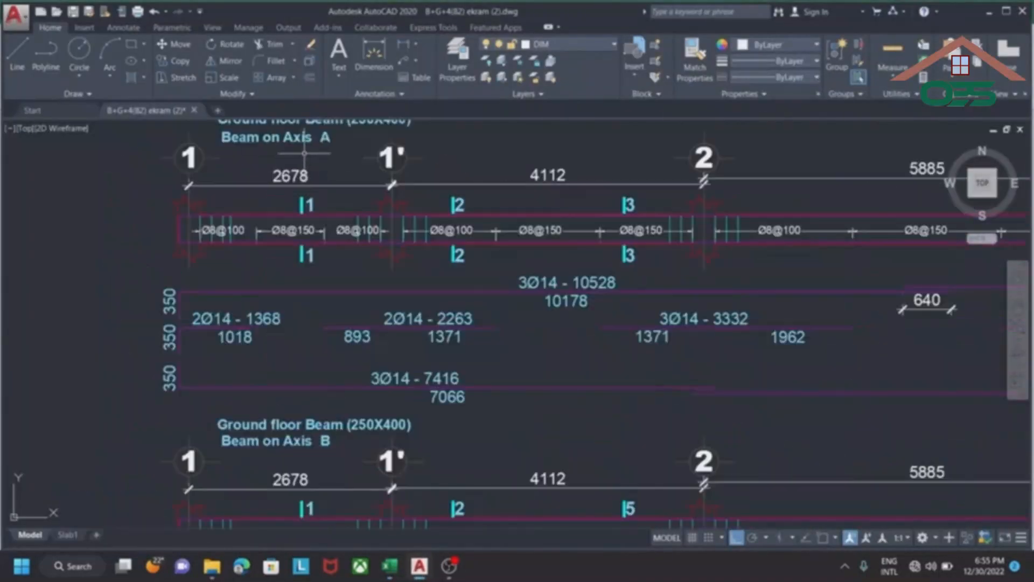
scroll(307, 215, down, 4)
scroll(305, 272, up, 2)
scroll(311, 372, down, 2)
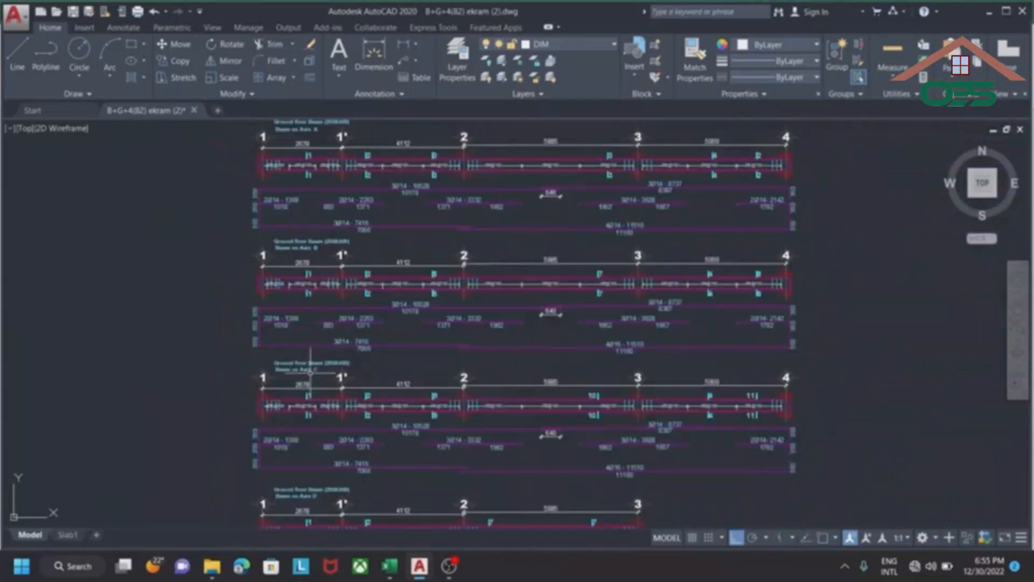
scroll(310, 372, up, 3)
scroll(298, 349, down, 3)
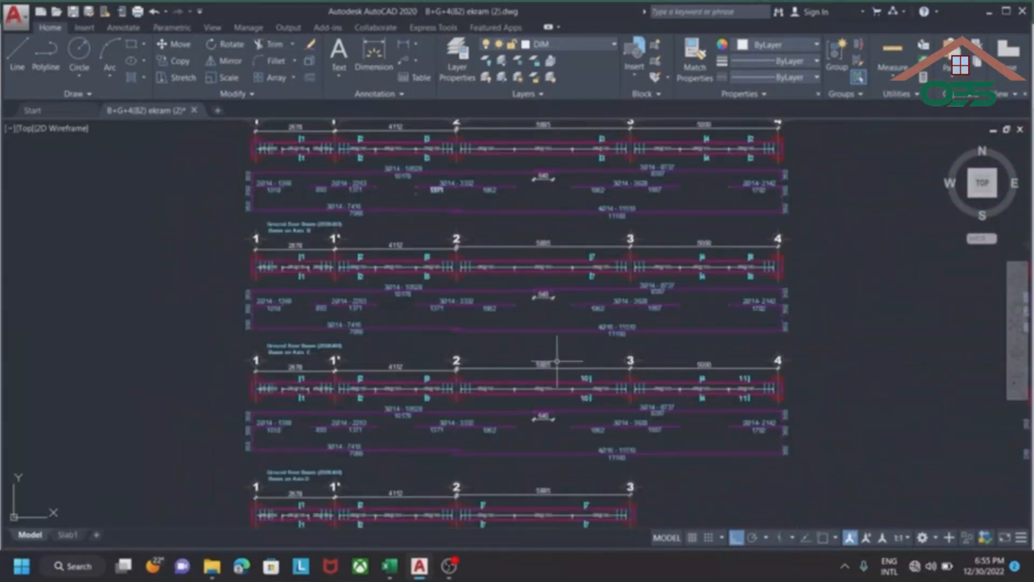
scroll(557, 361, down, 2)
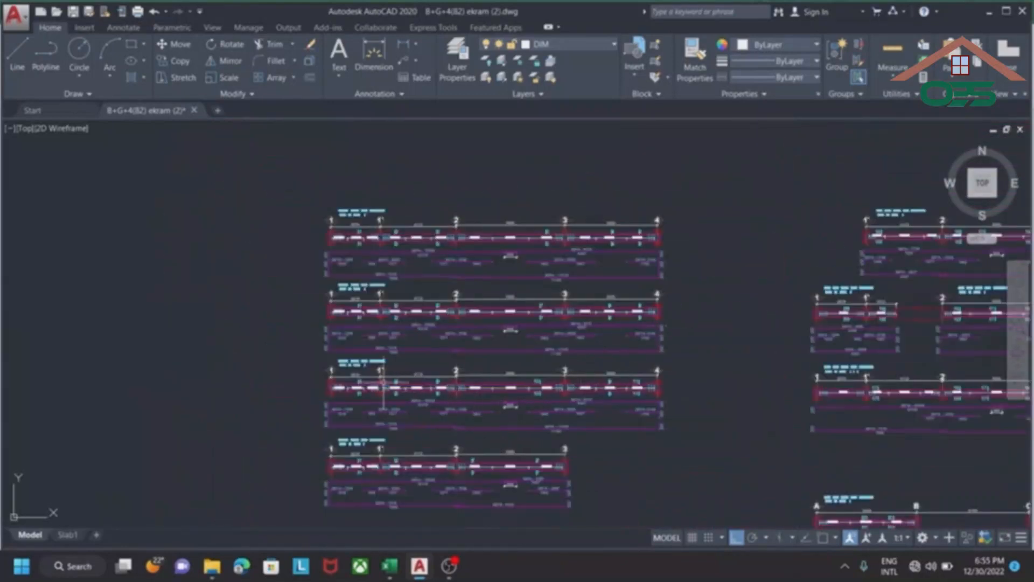
- Switch to Excel, discard the stray entry in cell L5 and select cell N11
click(390, 566)
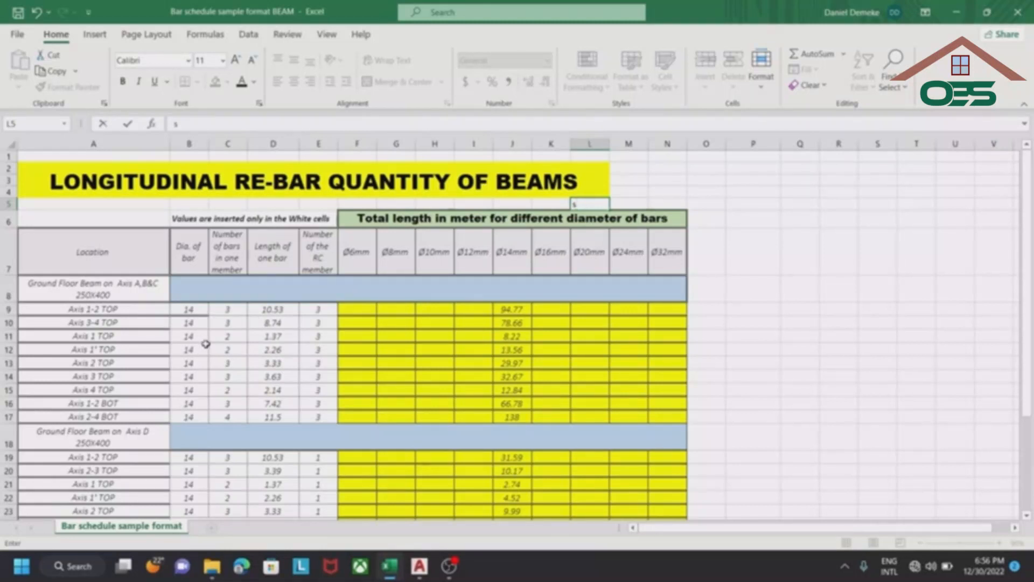
key(Escape)
click(671, 332)
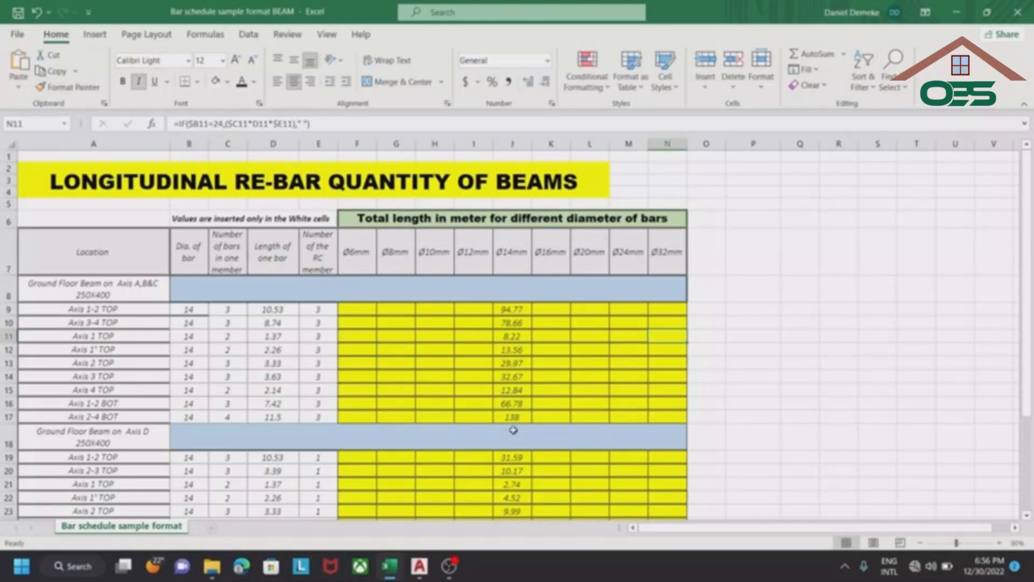
- Review the total bar length, weight per meter and total weight rows together with the ground floor beam entries in the schedule
scroll(514, 429, down, 3)
scroll(533, 320, down, 2)
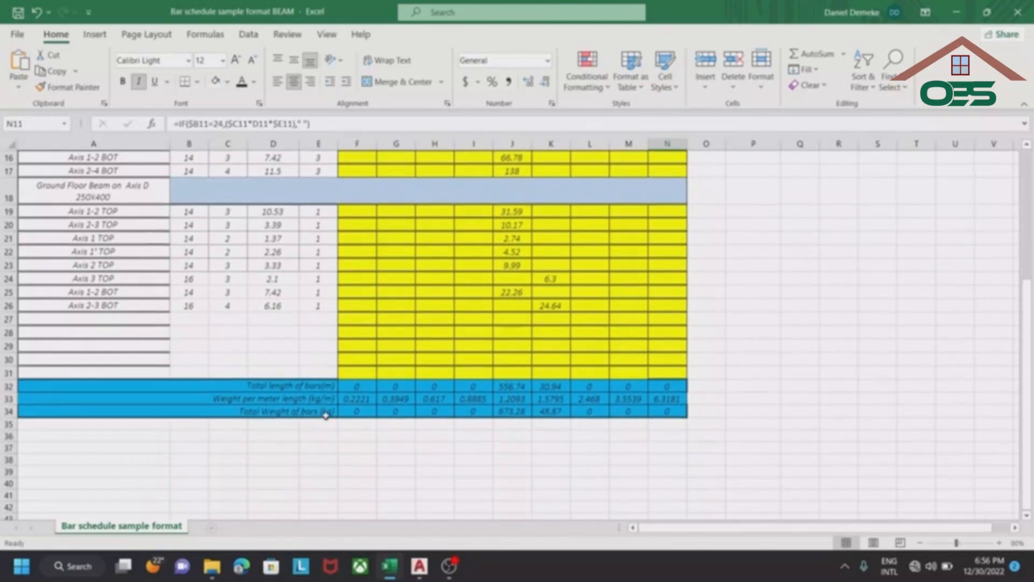
scroll(326, 415, up, 4)
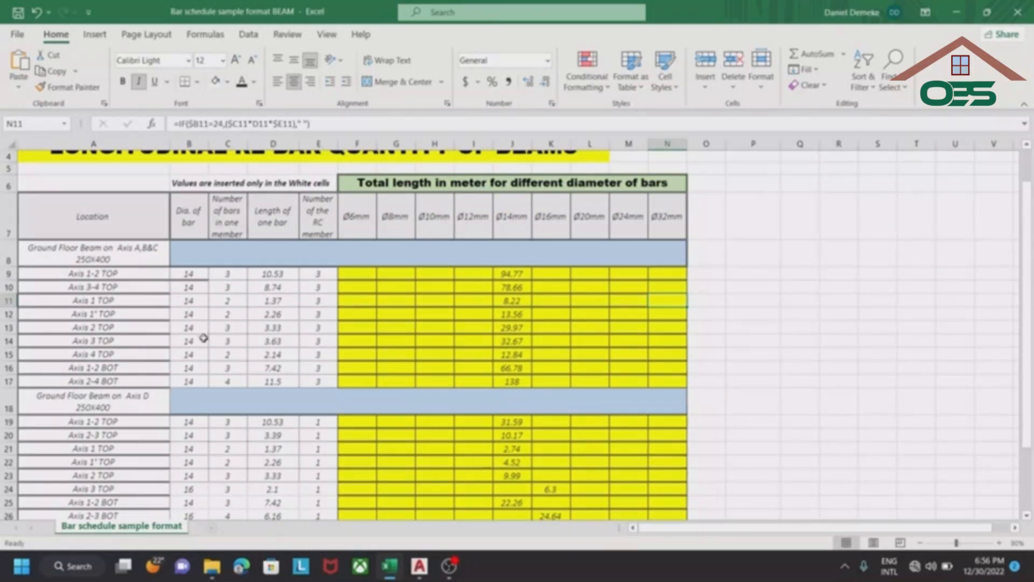
scroll(163, 323, up, 1)
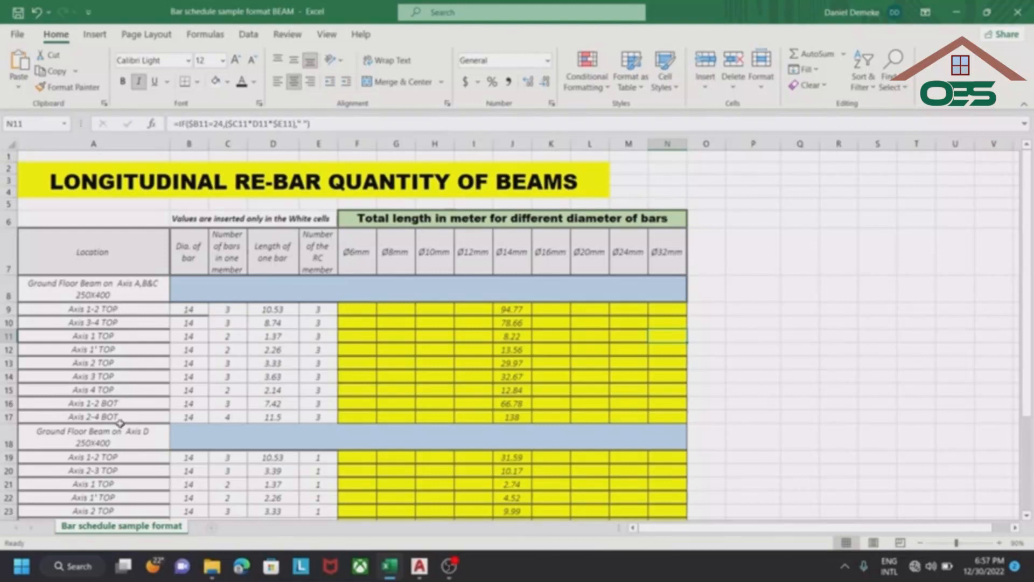
scroll(119, 423, down, 3)
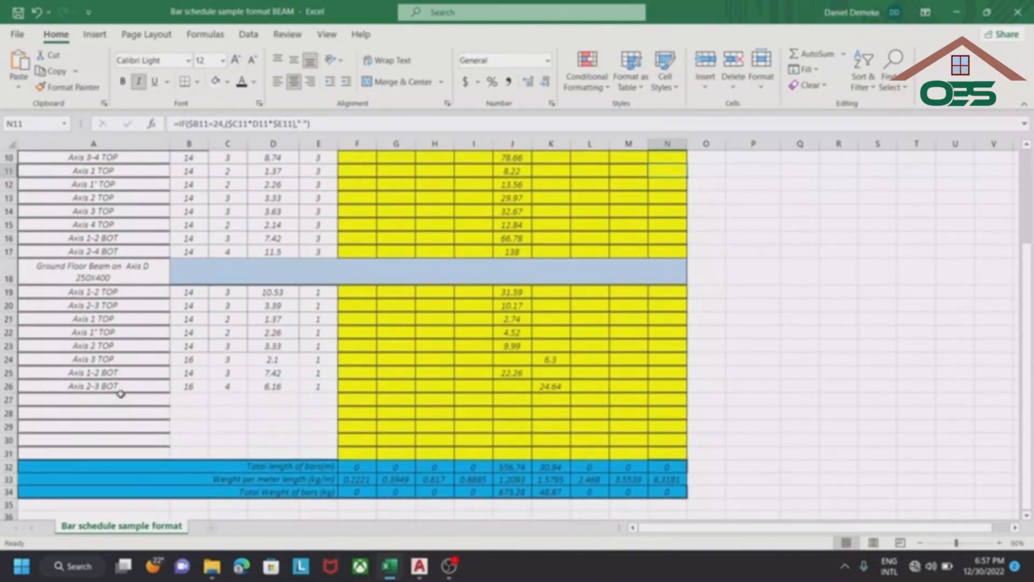
scroll(127, 388, up, 2)
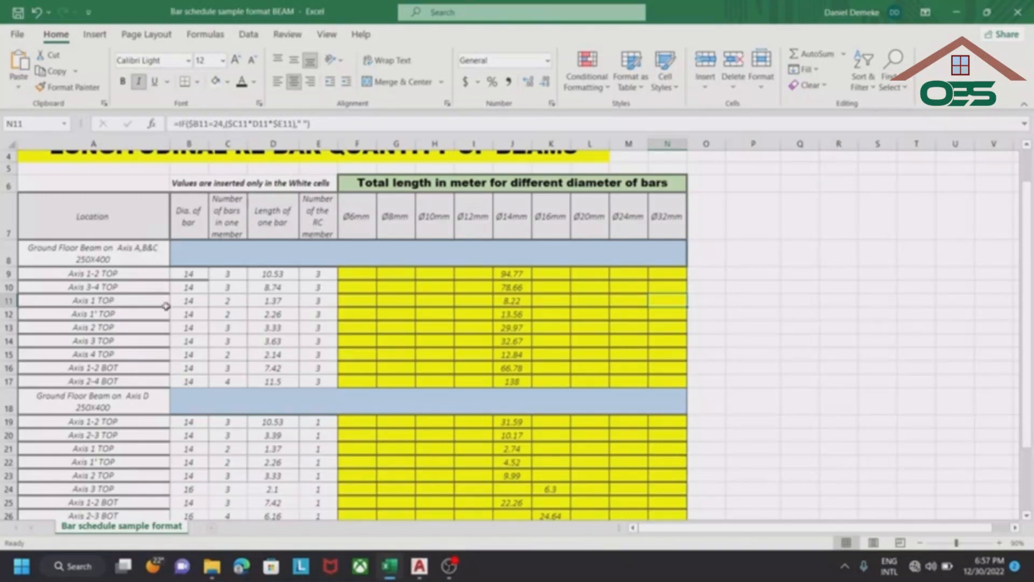
- Switch to AutoCAD and examine the longitudinal bars of the Axis A and B ground floor beams
click(420, 566)
scroll(415, 205, down, 3)
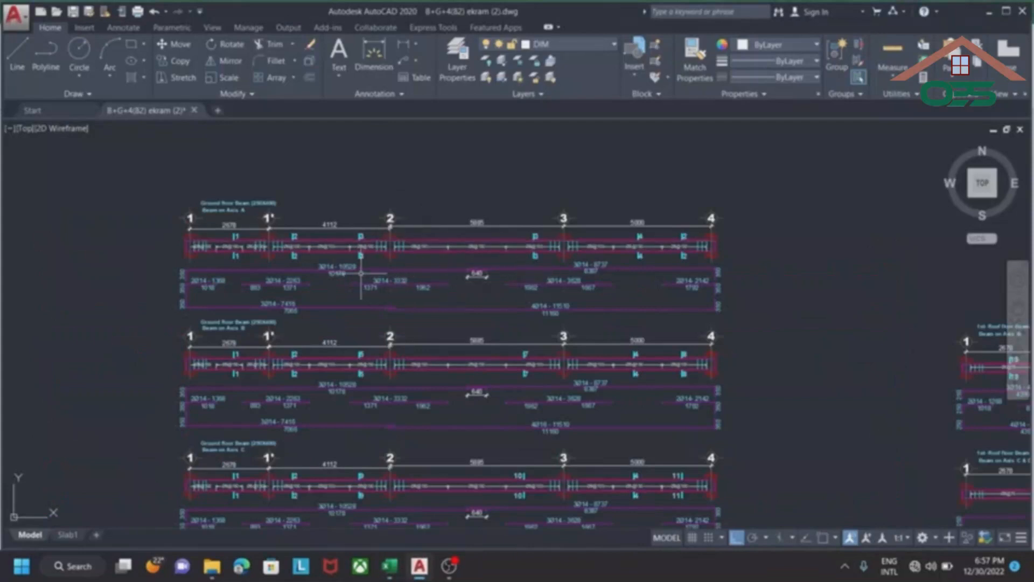
scroll(377, 285, up, 2)
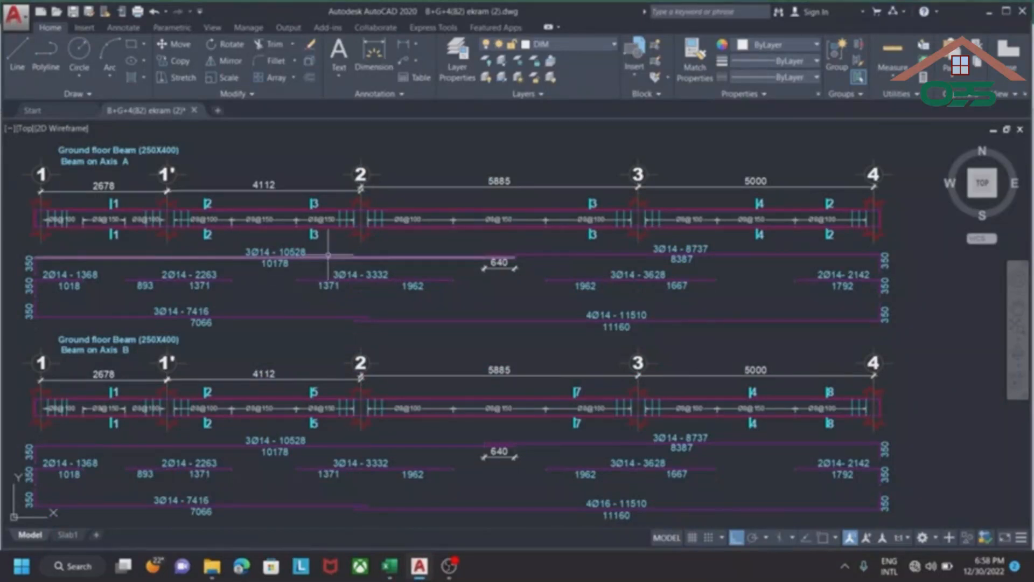
scroll(391, 222, down, 4)
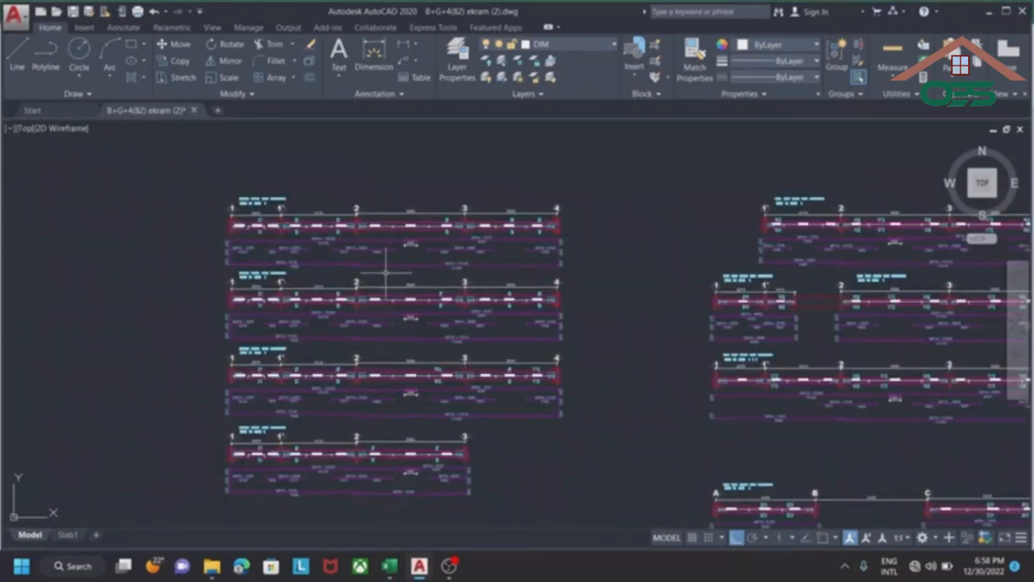
scroll(350, 235, up, 2)
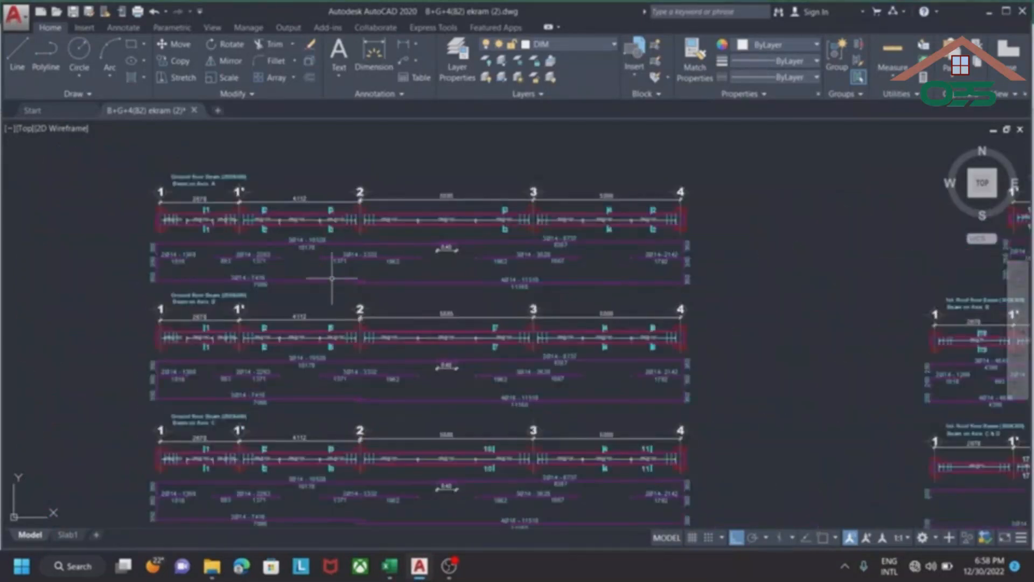
- Select the 3Ø14 - 10528 top bar of the Axis A beam in AutoCAD and check it against the Excel schedule
click(389, 566)
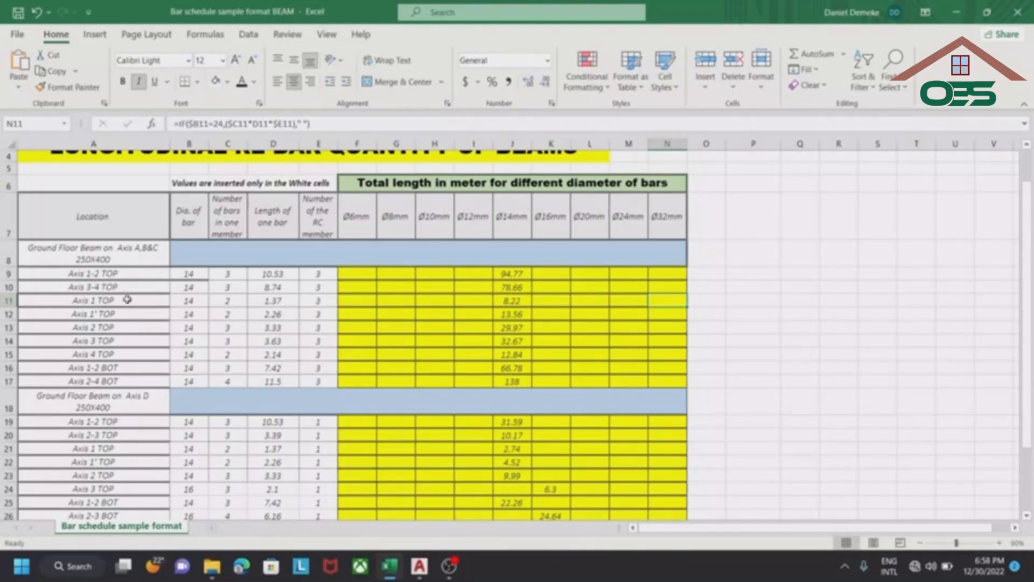
key(alt+Tab)
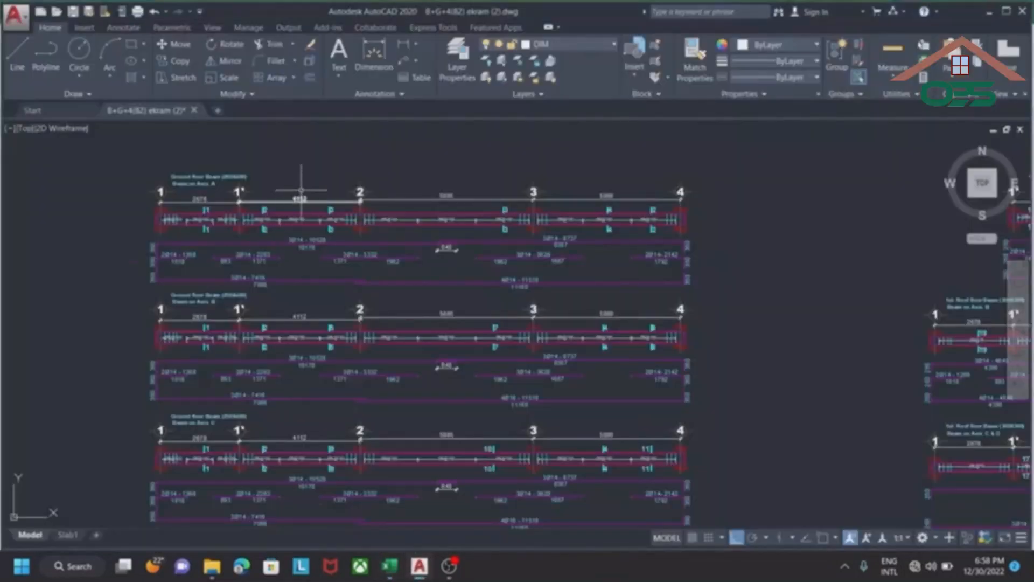
scroll(258, 188, up, 3)
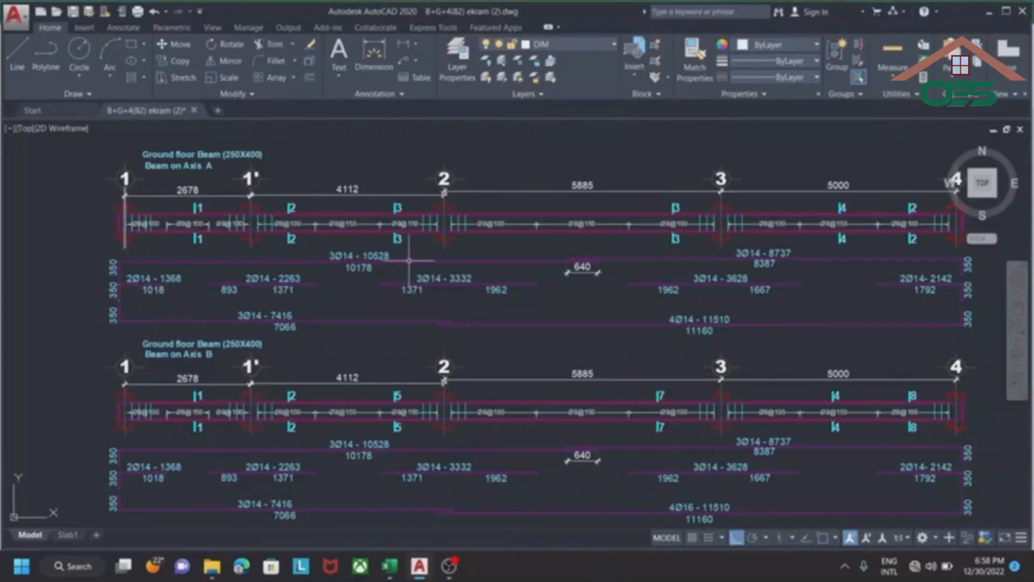
click(178, 261)
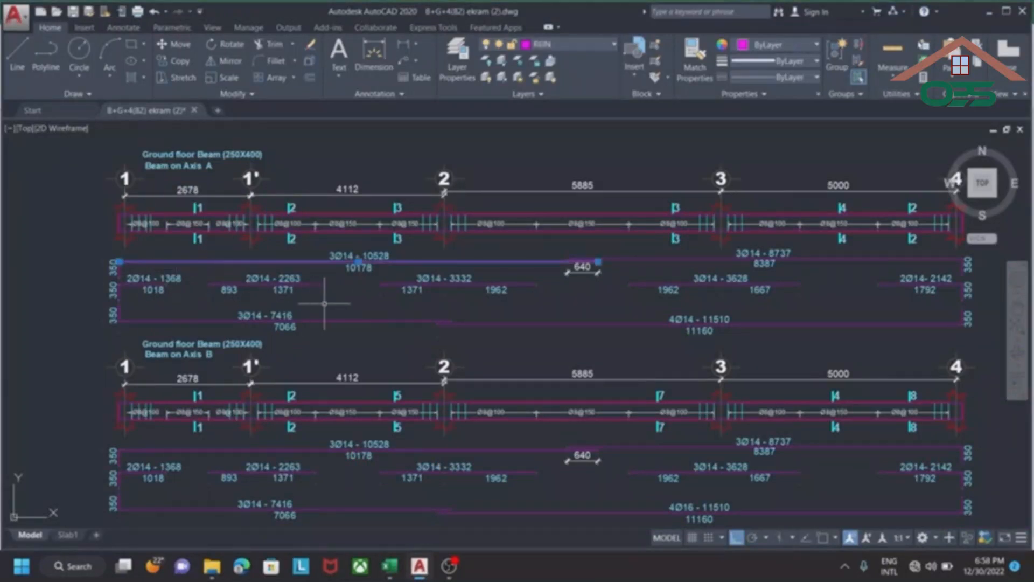
key(alt+Tab)
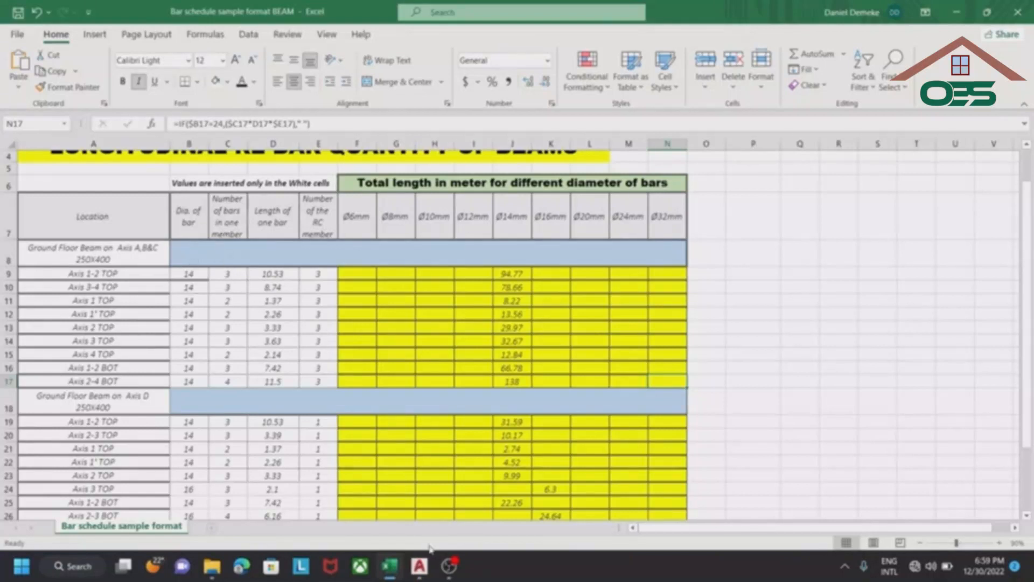
click(422, 566)
scroll(289, 304, down, 4)
scroll(334, 341, up, 3)
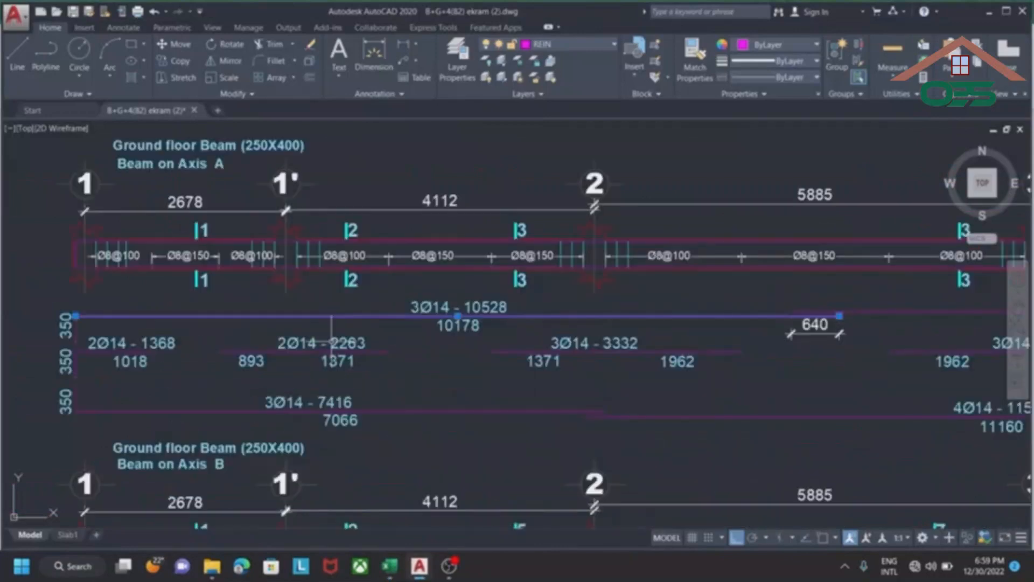
- Compare the 3Ø14 - 10528 top bar in AutoCAD with the number of bars and bar length in Excel's Axis 1-2 TOP row
scroll(472, 316, up, 2)
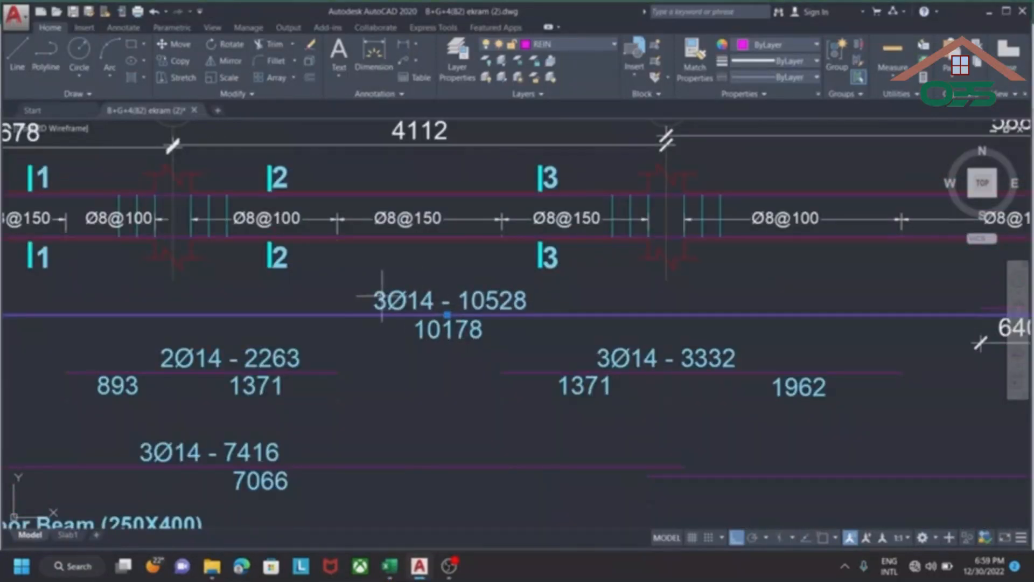
click(390, 566)
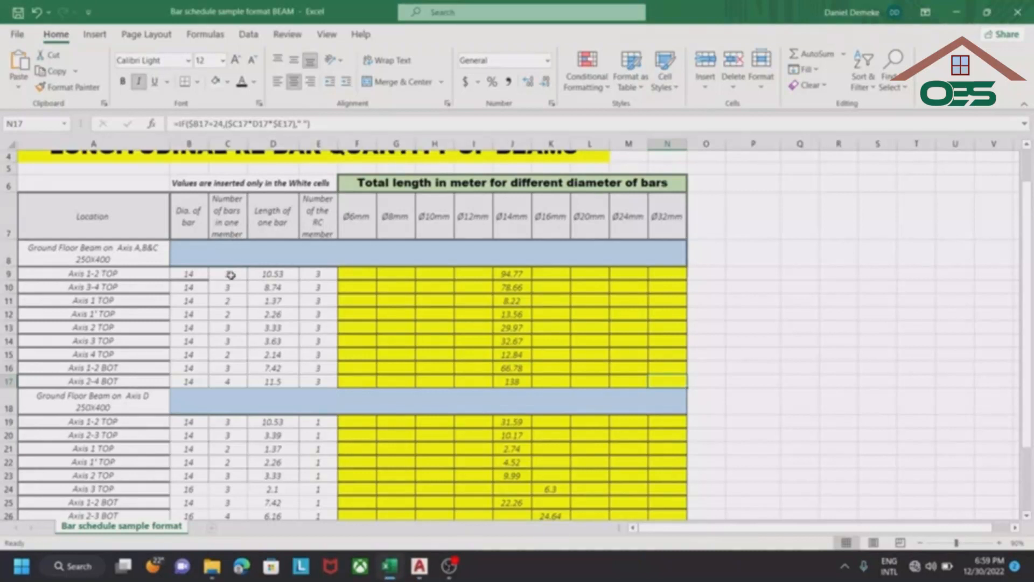
click(419, 566)
scroll(404, 388, down, 8)
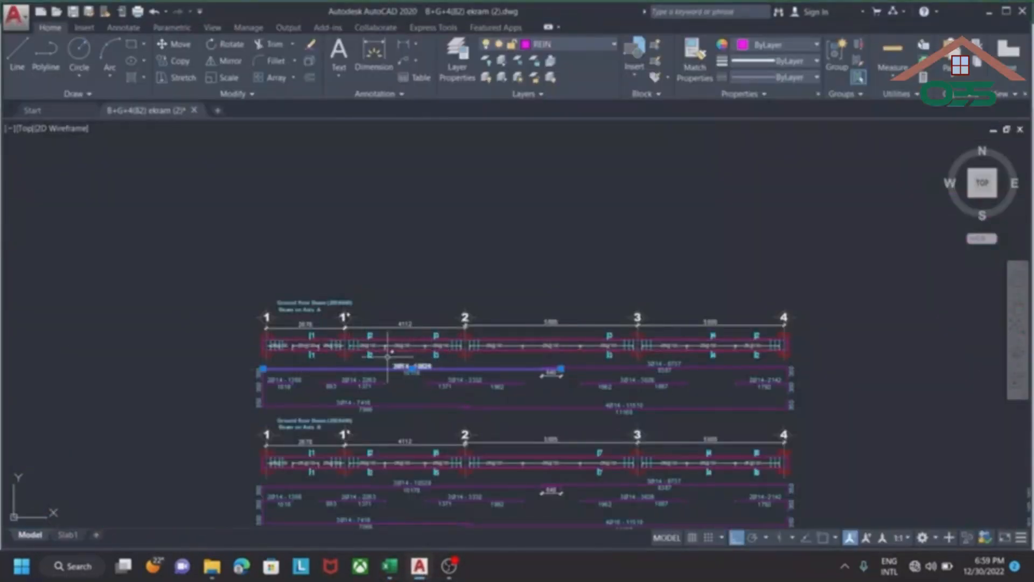
scroll(404, 369, up, 4)
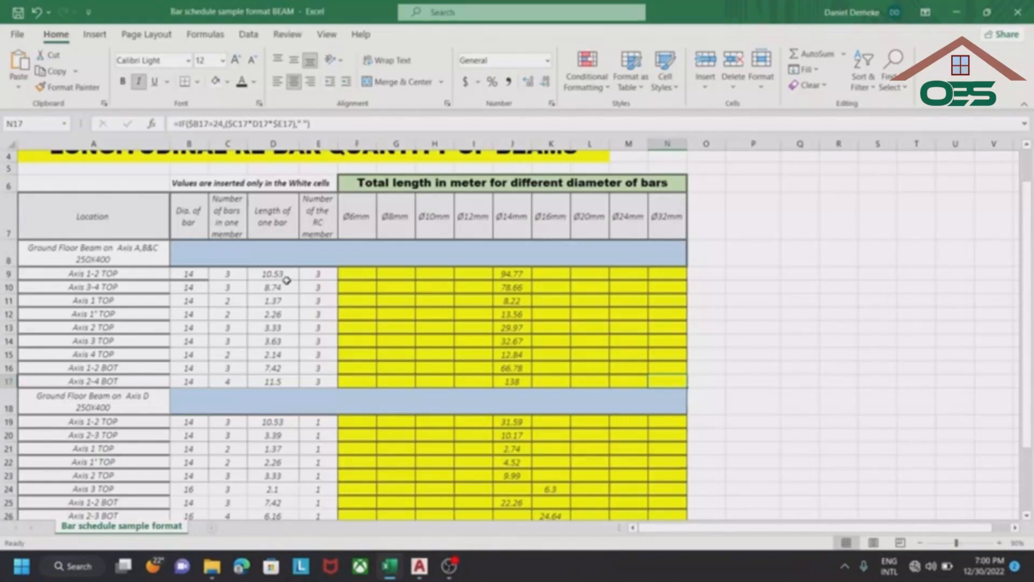
click(420, 566)
scroll(412, 362, up, 3)
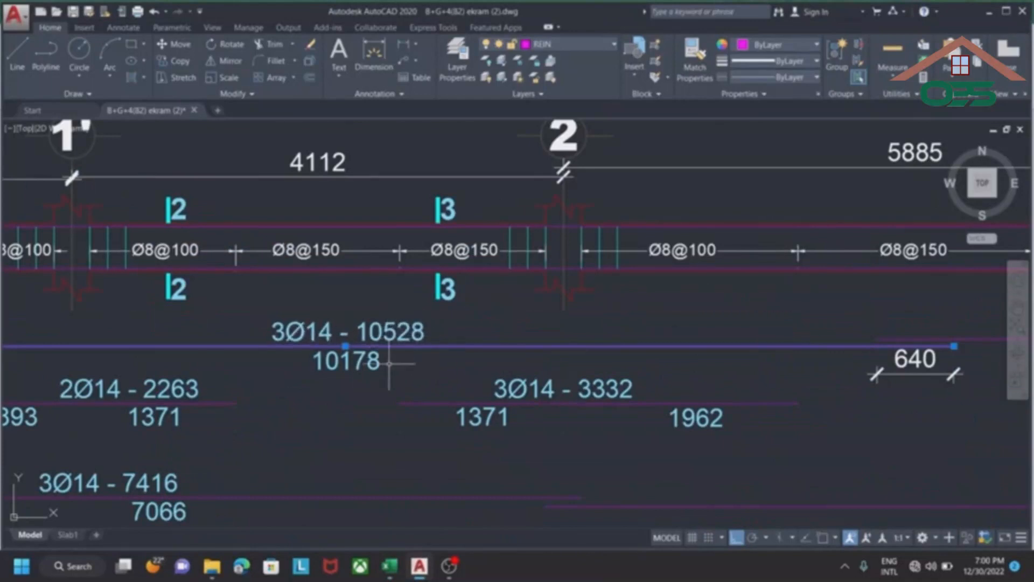
click(392, 570)
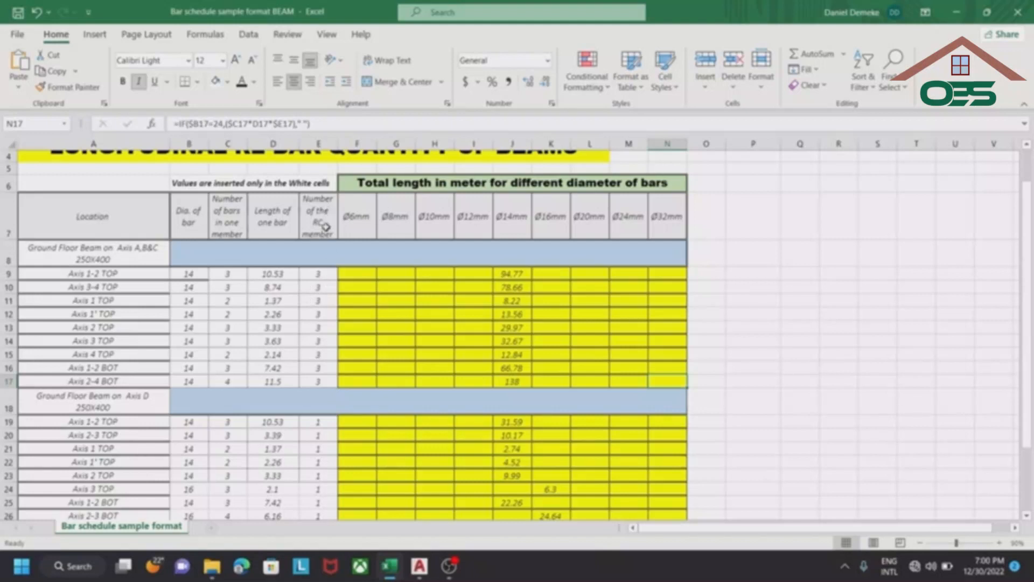
- Switch to AutoCAD, select the three ground floor beam details on Axes A, B and C together, and clear the selection
mouse_move(420, 570)
click(420, 565)
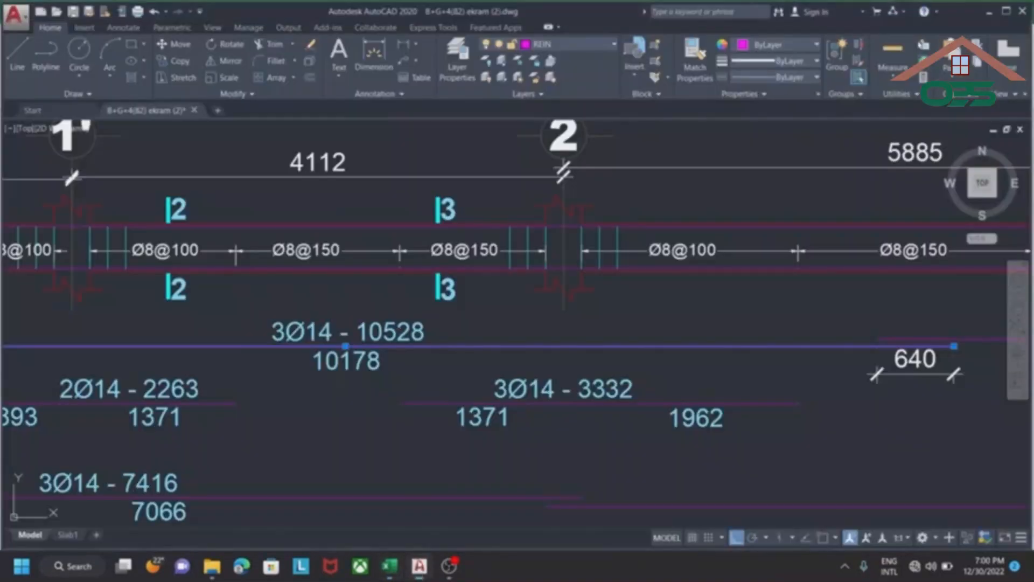
scroll(396, 273, down, 5)
scroll(396, 273, down, 4)
click(307, 235)
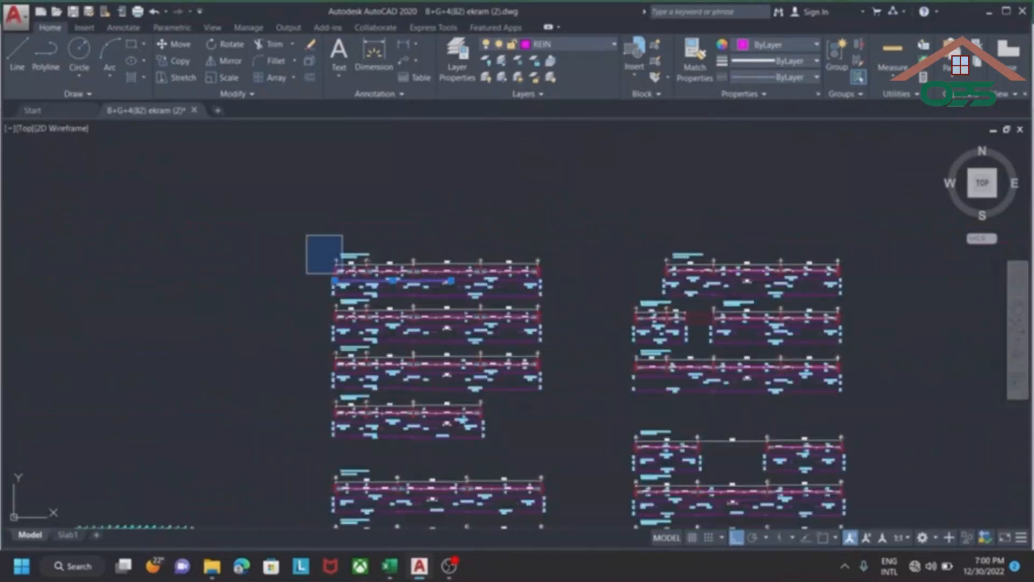
click(561, 395)
scroll(509, 342, up, 2)
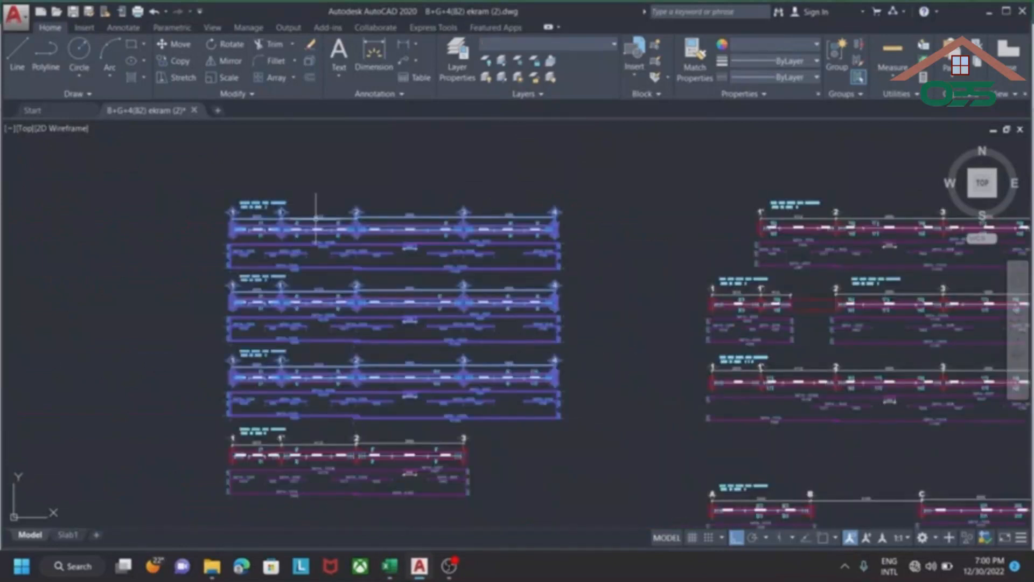
key(Escape)
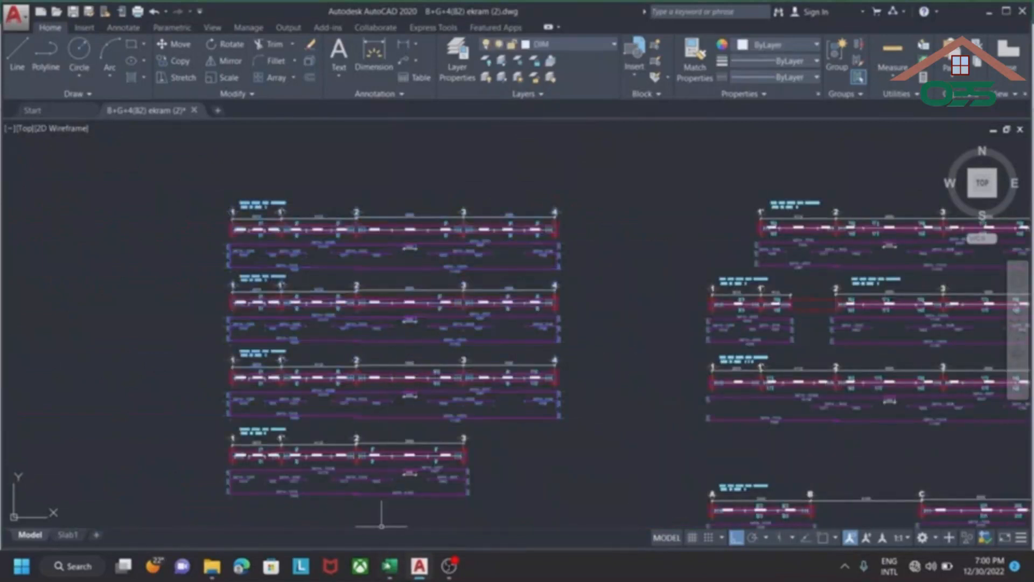
- Switch to Excel, highlight the C9*D9*$E9 product in the formula of cell J9 to inspect it, and cancel the edit
click(390, 566)
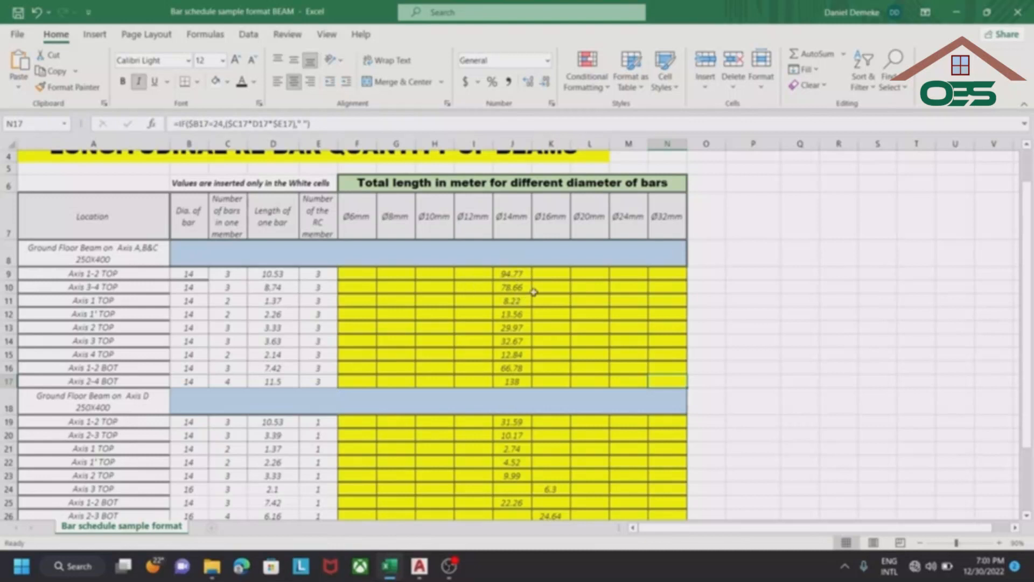
click(521, 275)
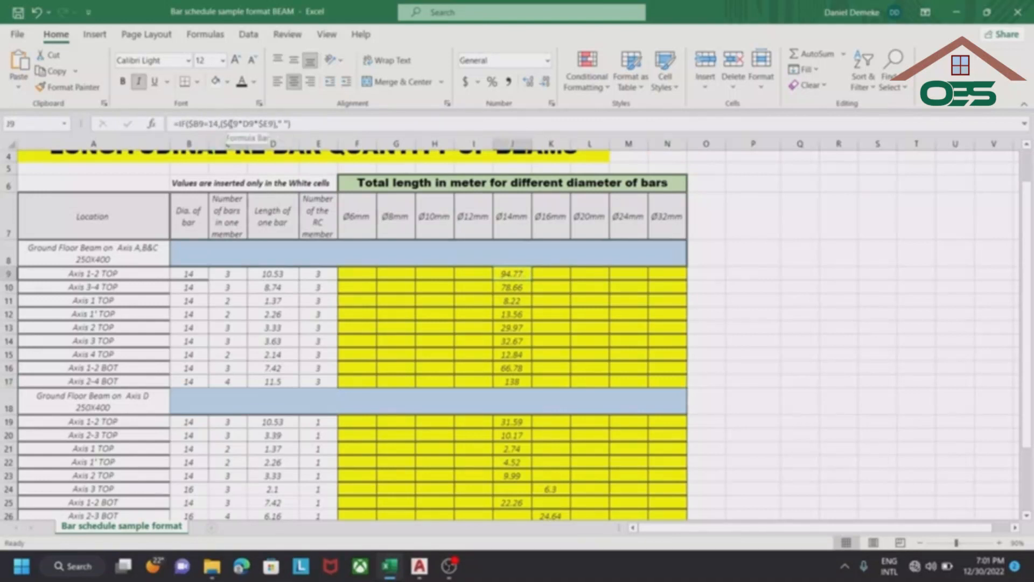
drag(228, 123, 274, 125)
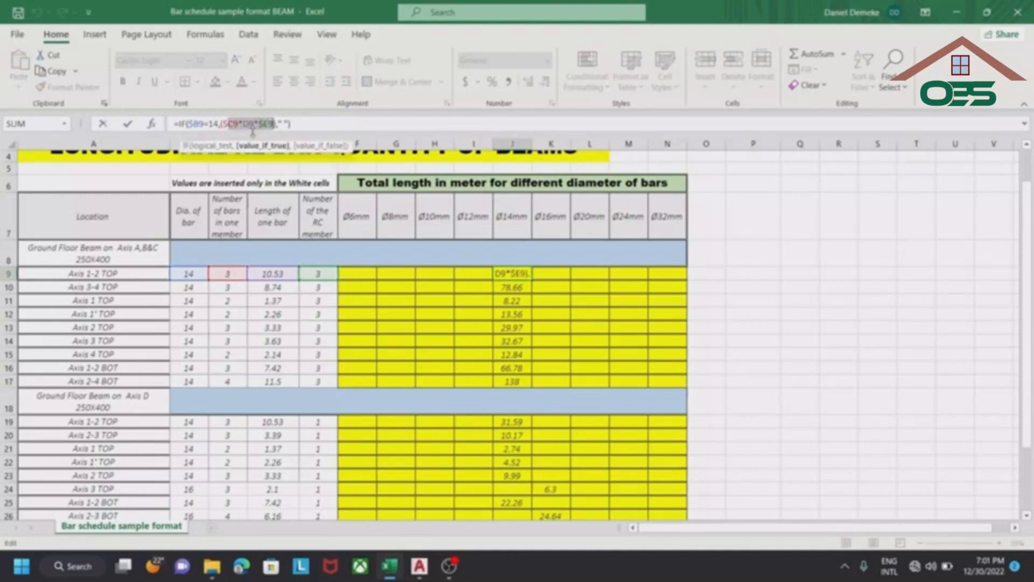
key(Escape)
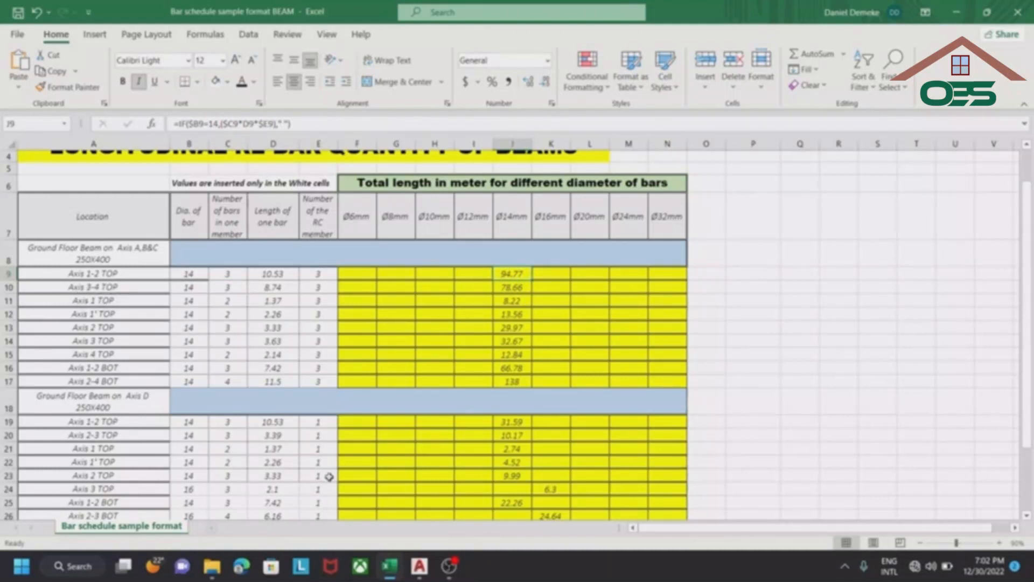
- Switch to AutoCAD and select the 3Ø14 - 8737 top bar of the Axis A beam to examine its length
click(415, 573)
scroll(371, 225, up, 2)
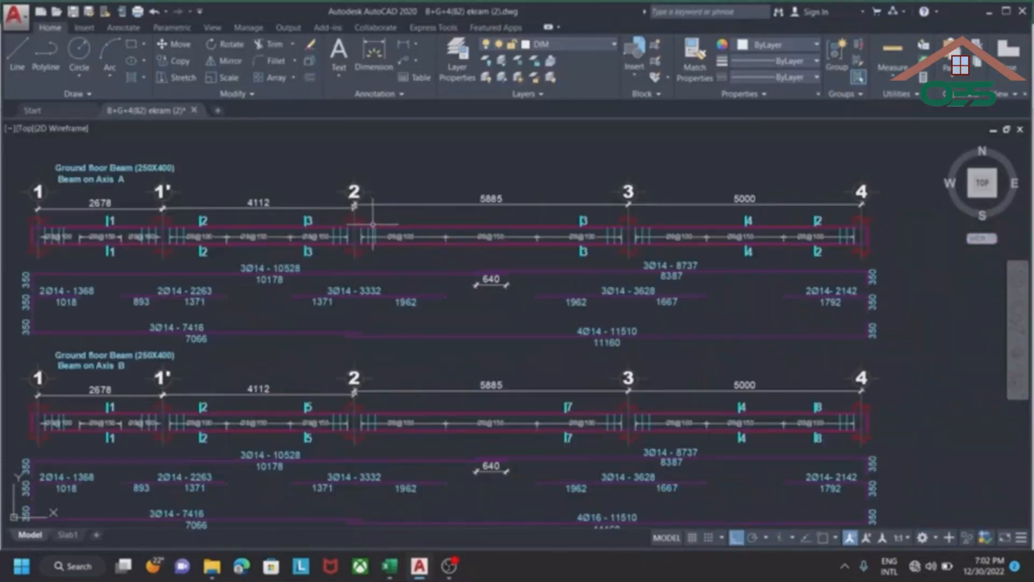
scroll(356, 234, down, 1)
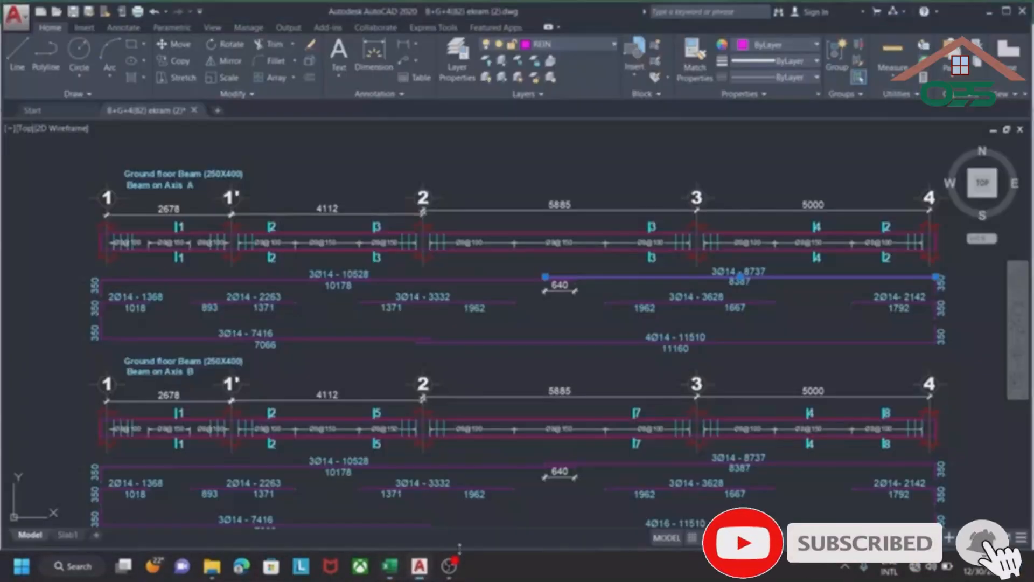
scroll(745, 285, up, 3)
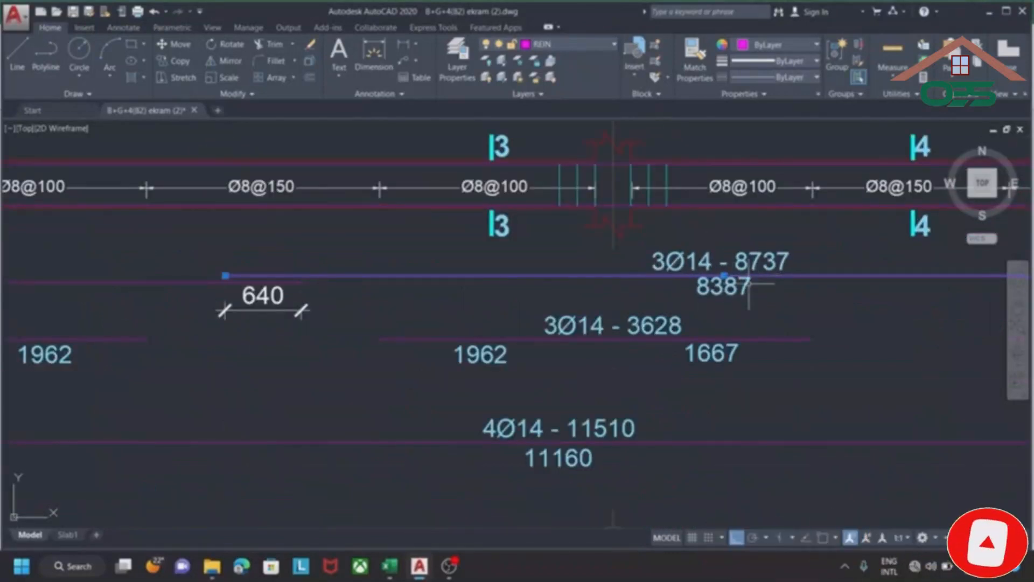
- Switch to Excel and review the Ø14mm length entries of the ground floor beams and the total length and weight rows
click(429, 572)
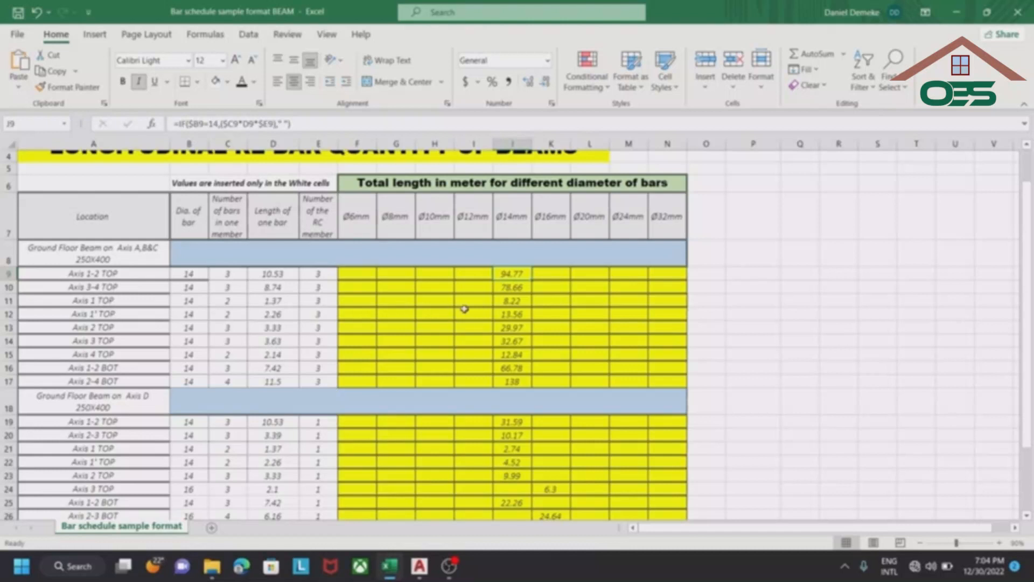
scroll(468, 280, down, 1)
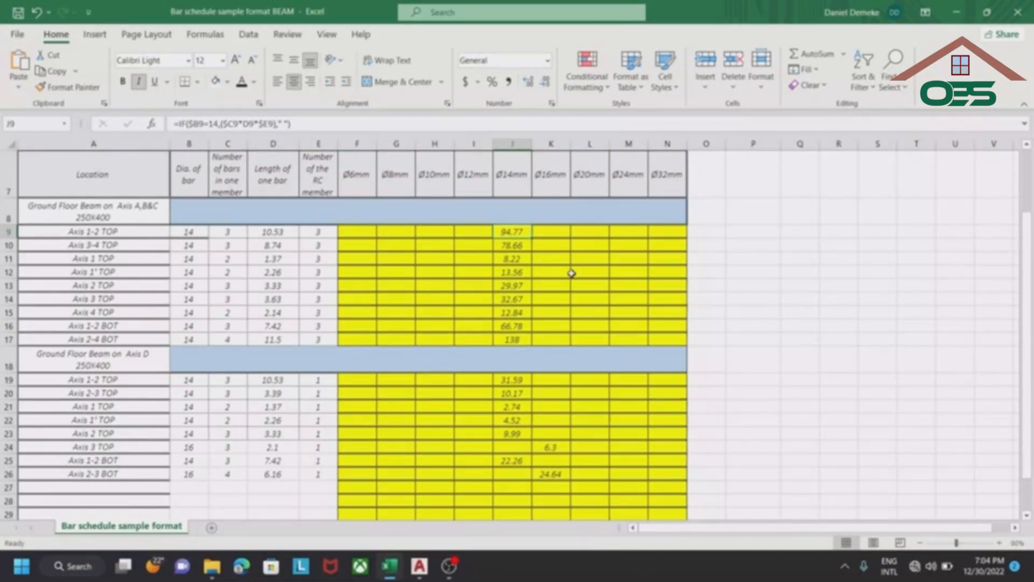
scroll(569, 272, down, 3)
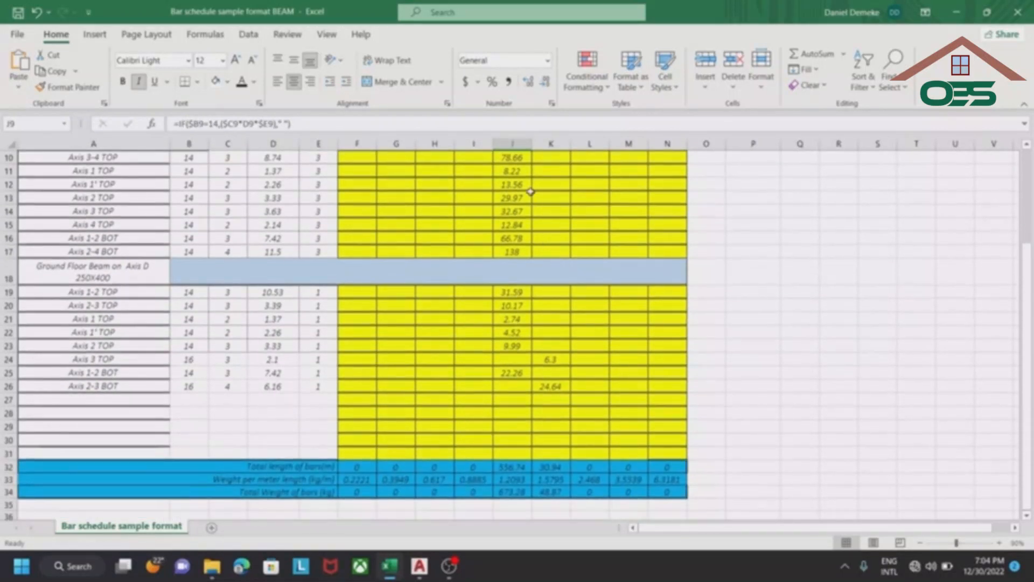
scroll(566, 270, up, 3)
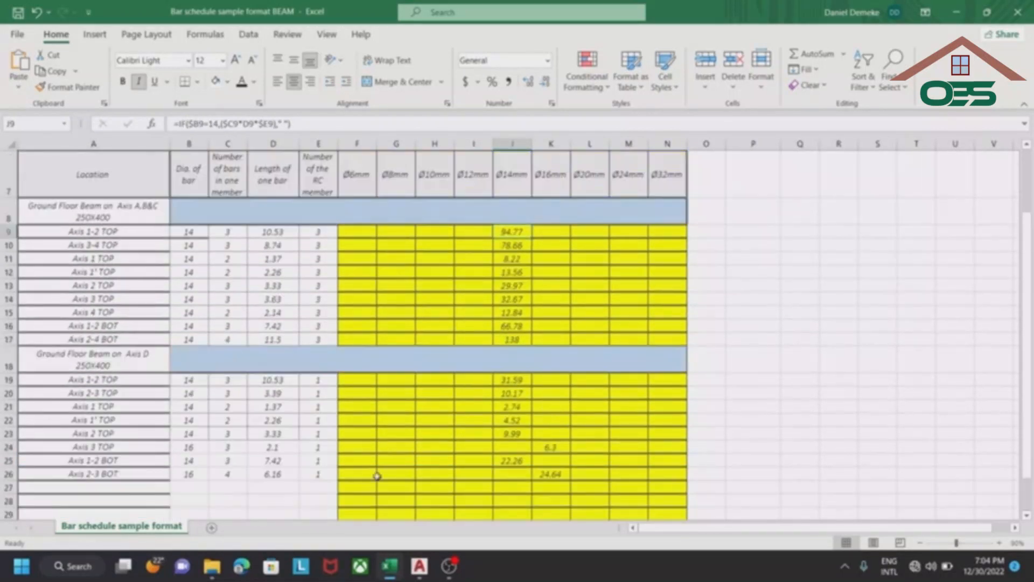
- Switch to AutoCAD and examine the short top bars over the supports of the Axis A and B ground floor beams
click(419, 566)
scroll(175, 302, down, 8)
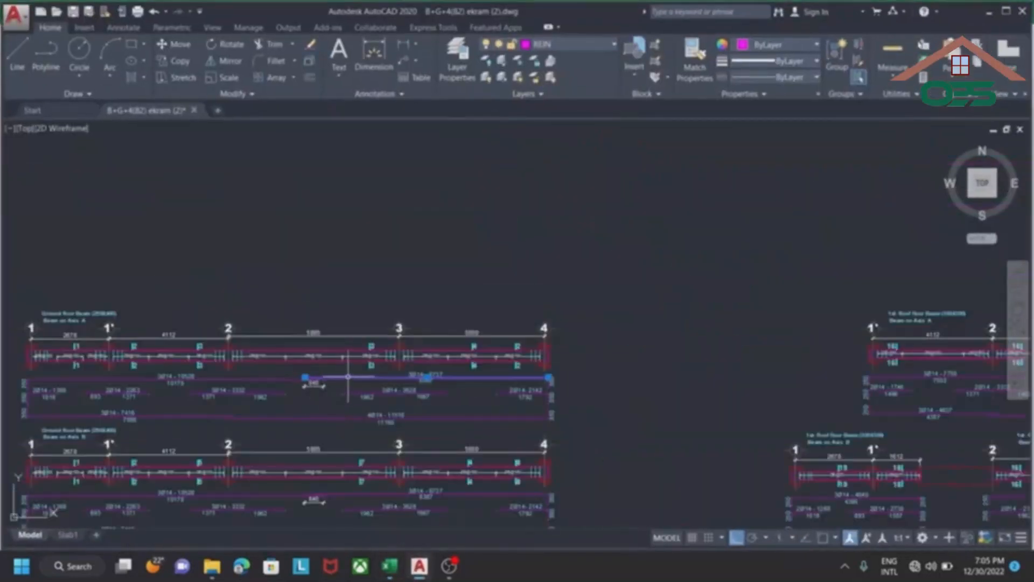
scroll(205, 364, up, 4)
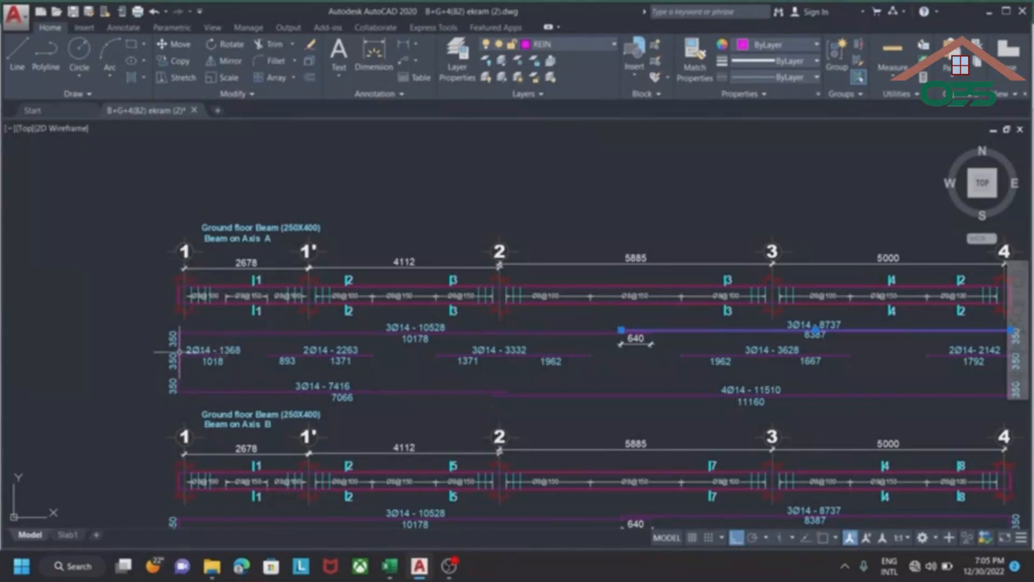
scroll(188, 353, down, 2)
scroll(180, 352, up, 2)
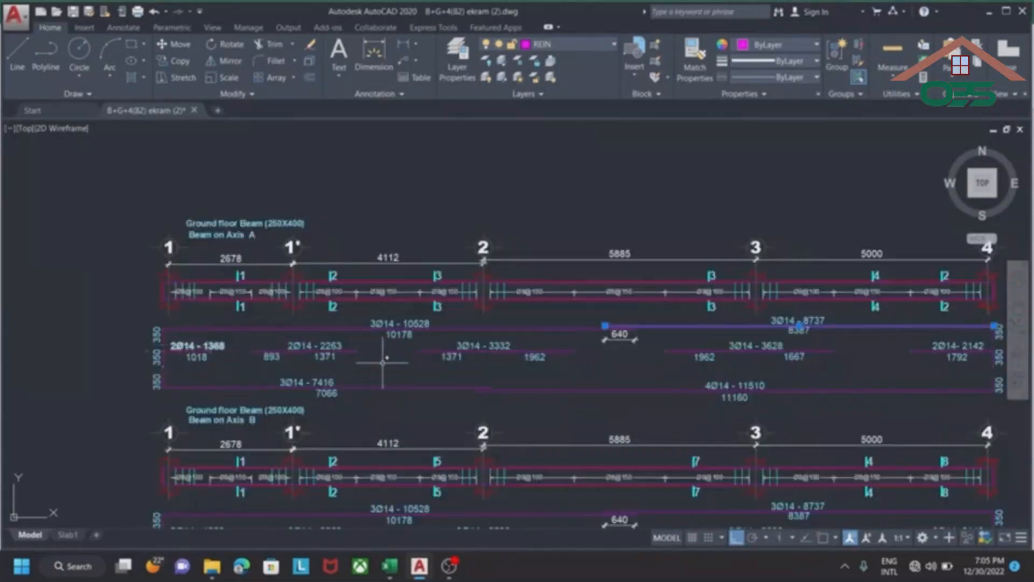
scroll(160, 313, down, 2)
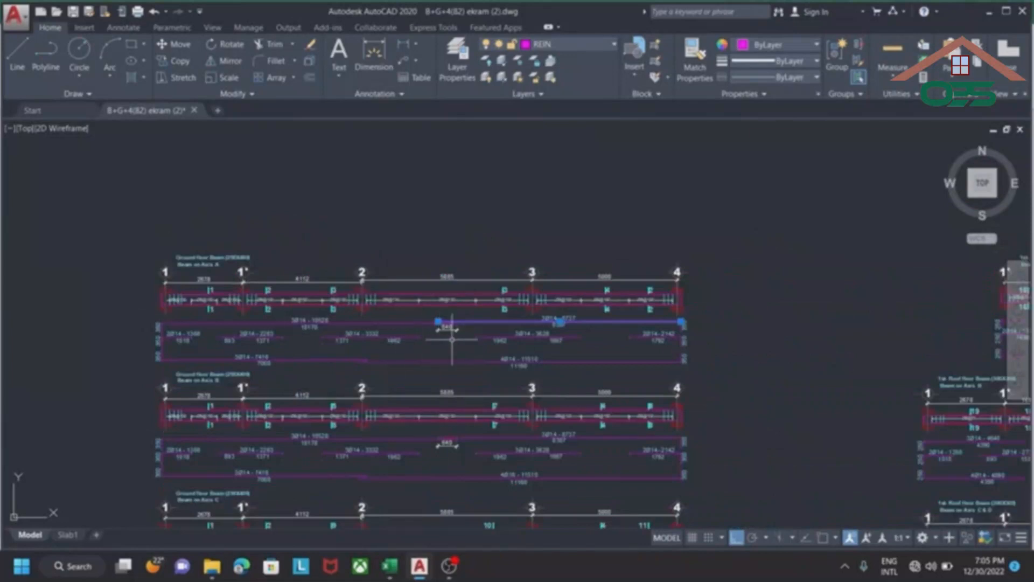
scroll(201, 315, up, 2)
scroll(201, 314, down, 2)
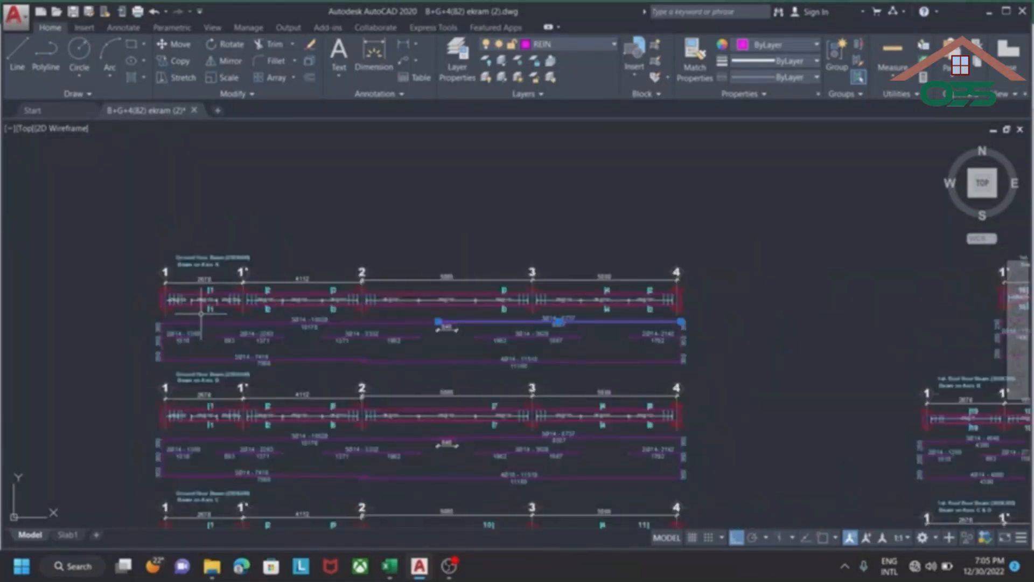
- Select the Axis A beam's 2Ø14 - 1368, 2Ø14 - 2263 and 3Ø14 - 3332 bars for inspection, and clear the selection
scroll(174, 343, up, 2)
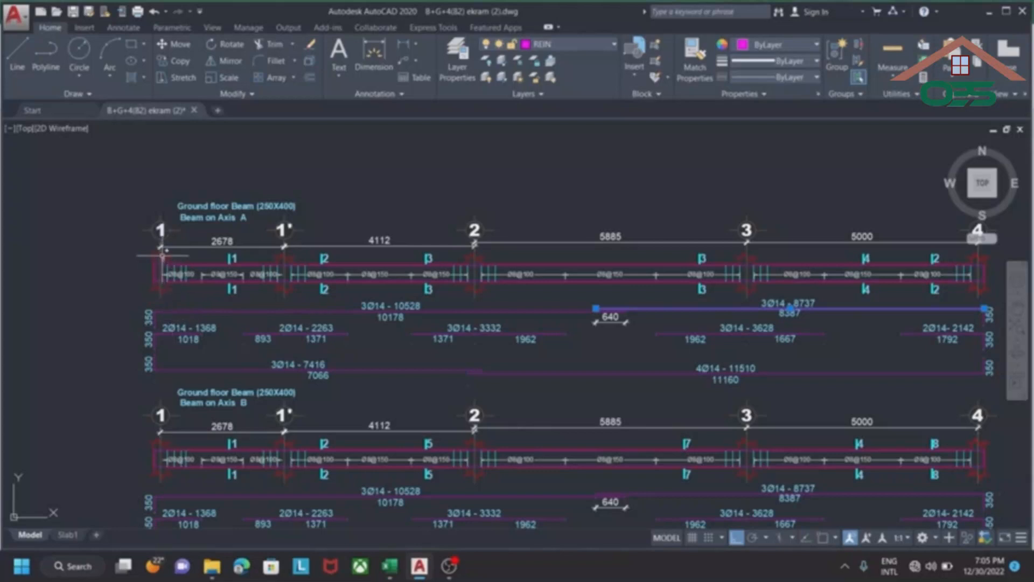
scroll(178, 348, up, 2)
click(173, 327)
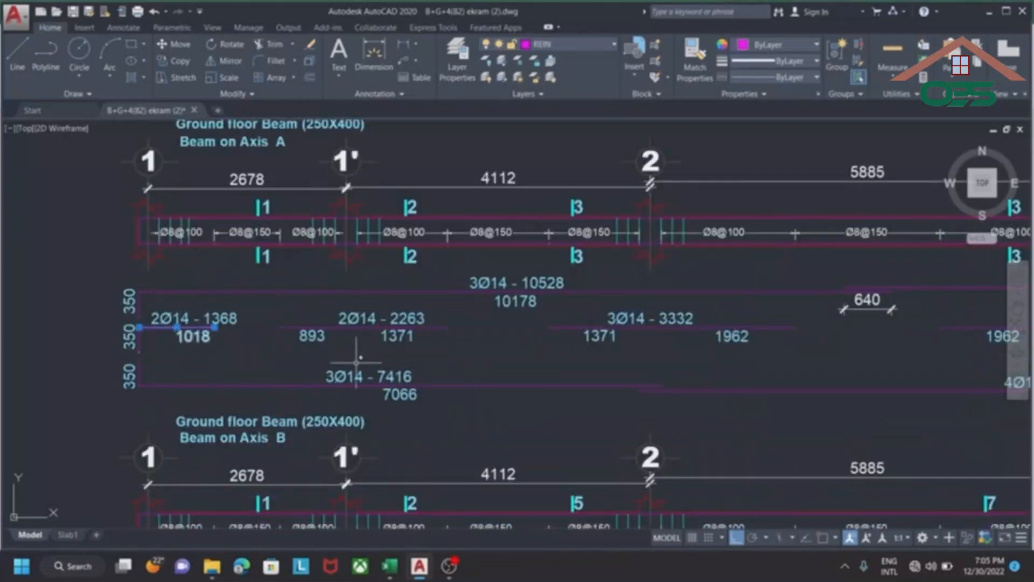
click(361, 327)
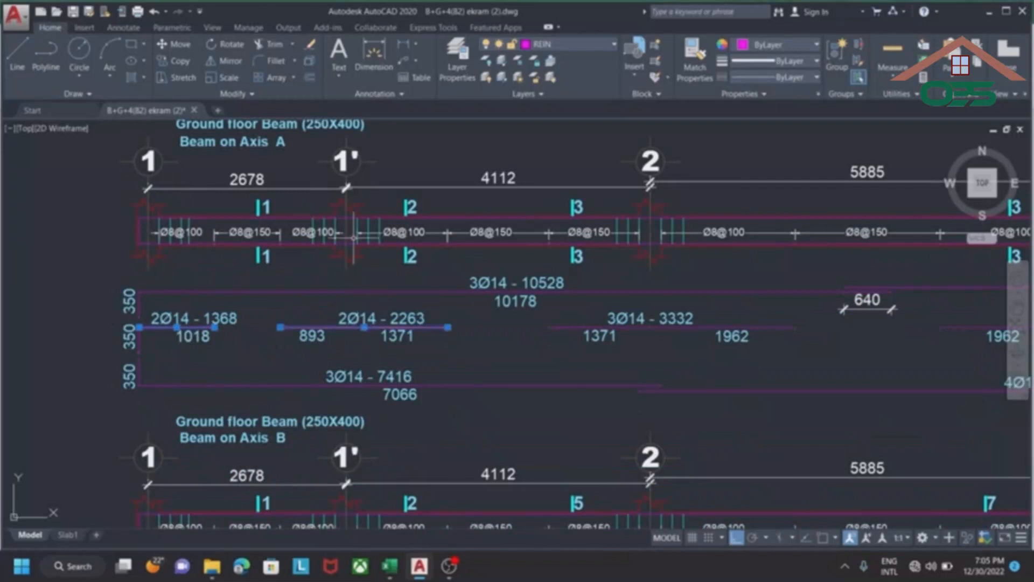
click(614, 329)
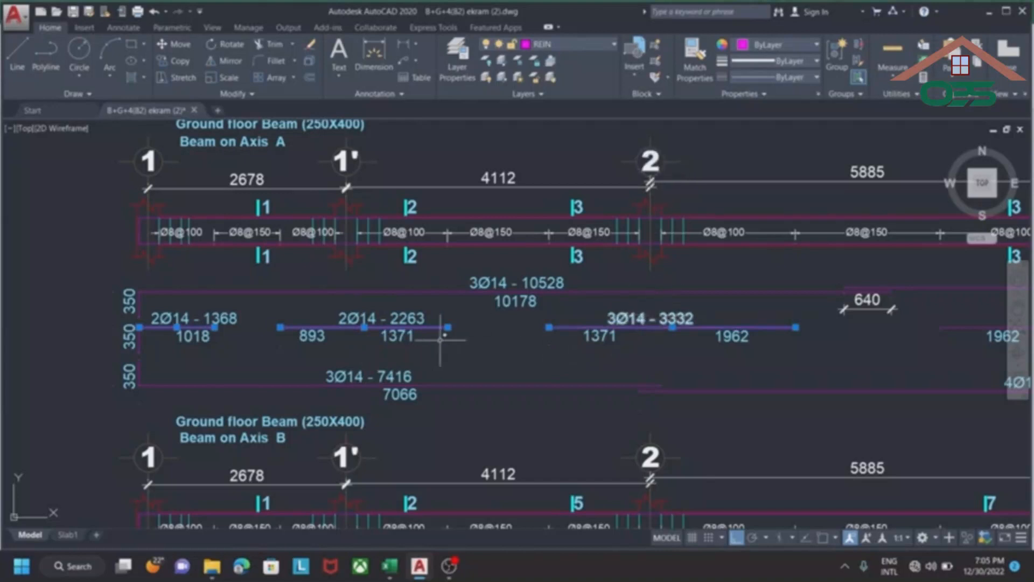
scroll(220, 311, down, 2)
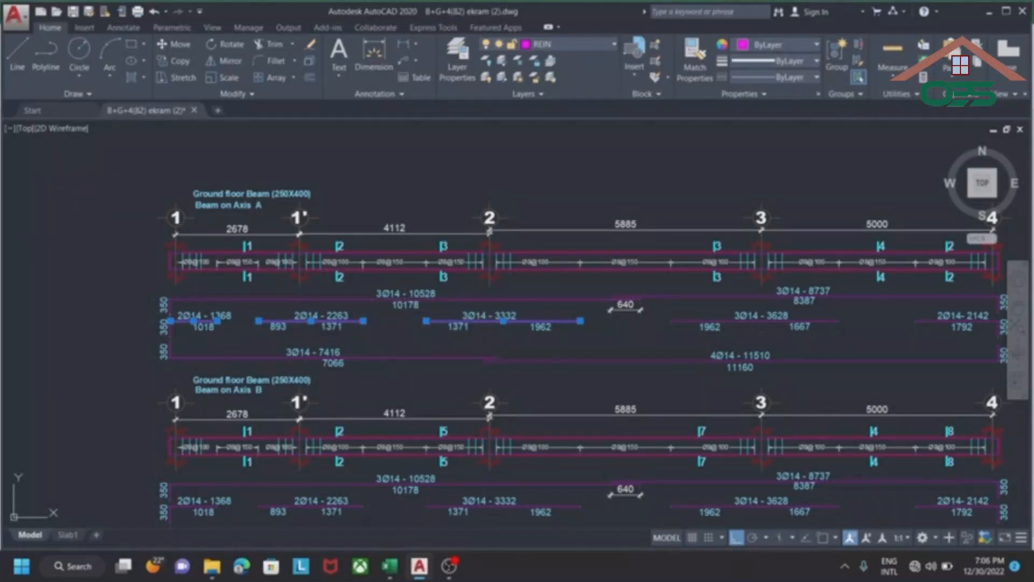
key(Escape)
- Inspect the 2Ø14 - 1368 bar at Axis 1, check it against the Axis 1 TOP row in Excel, and return to AutoCAD
scroll(124, 340, up, 2)
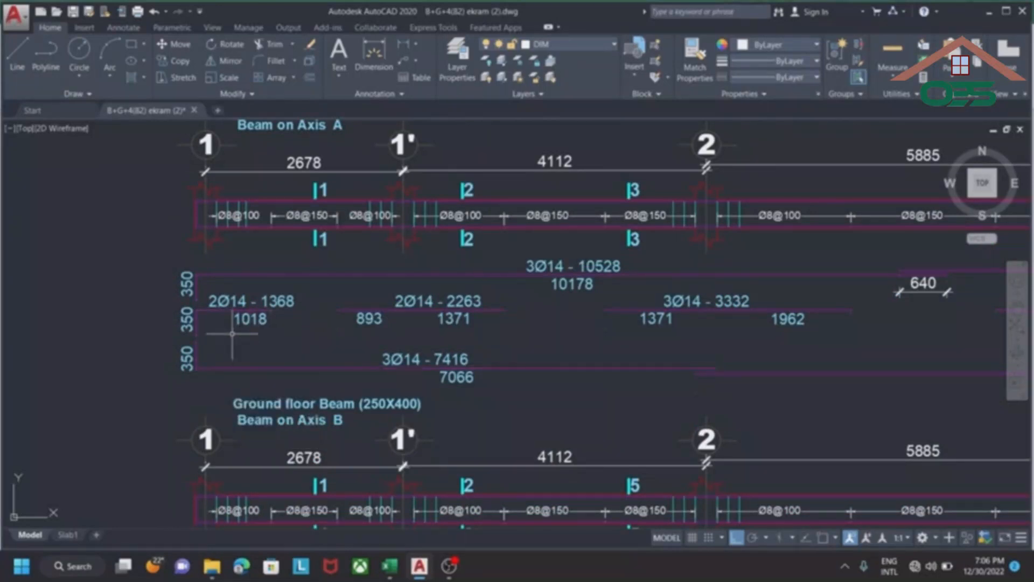
click(228, 310)
key(Escape)
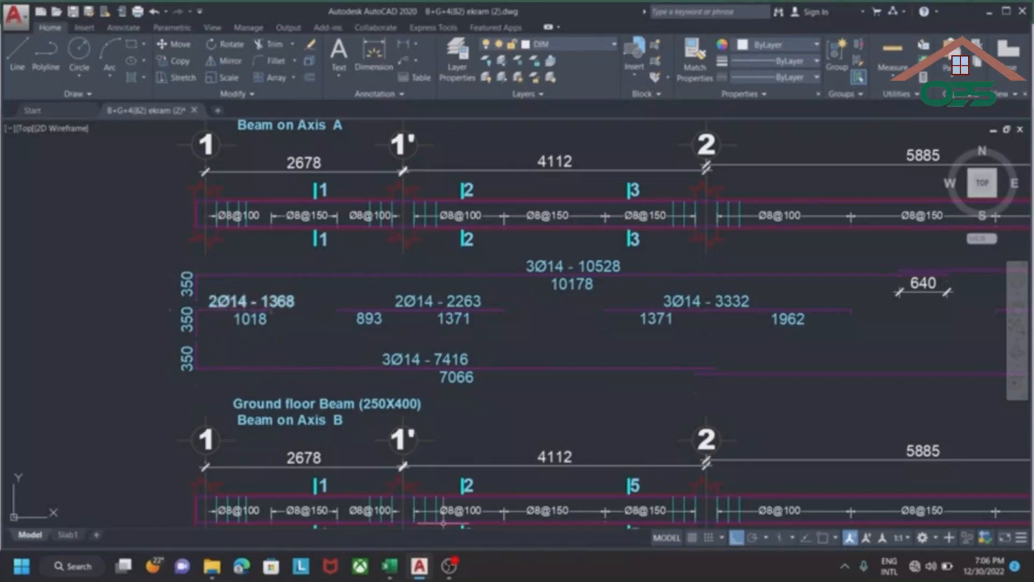
click(389, 565)
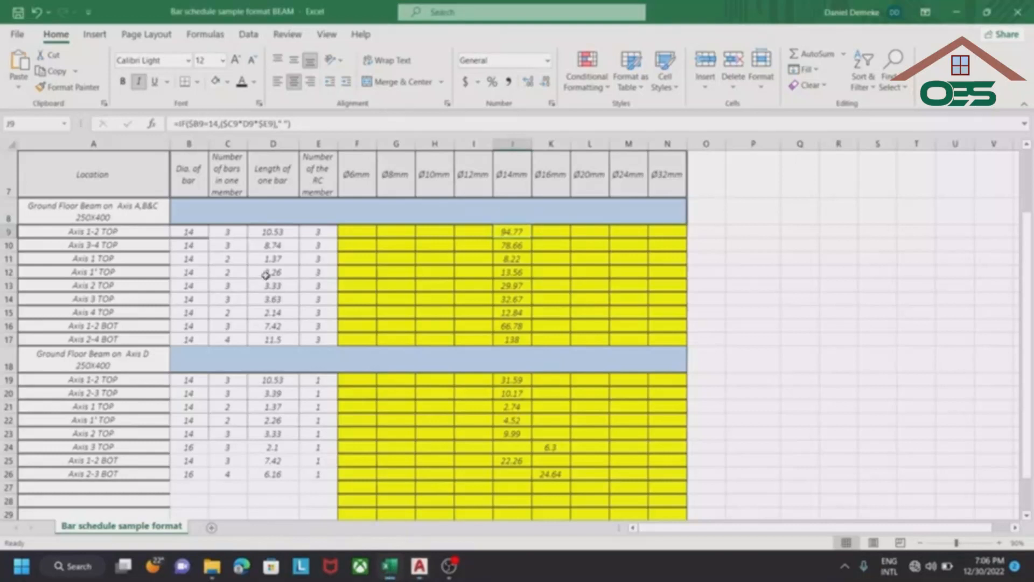
click(421, 570)
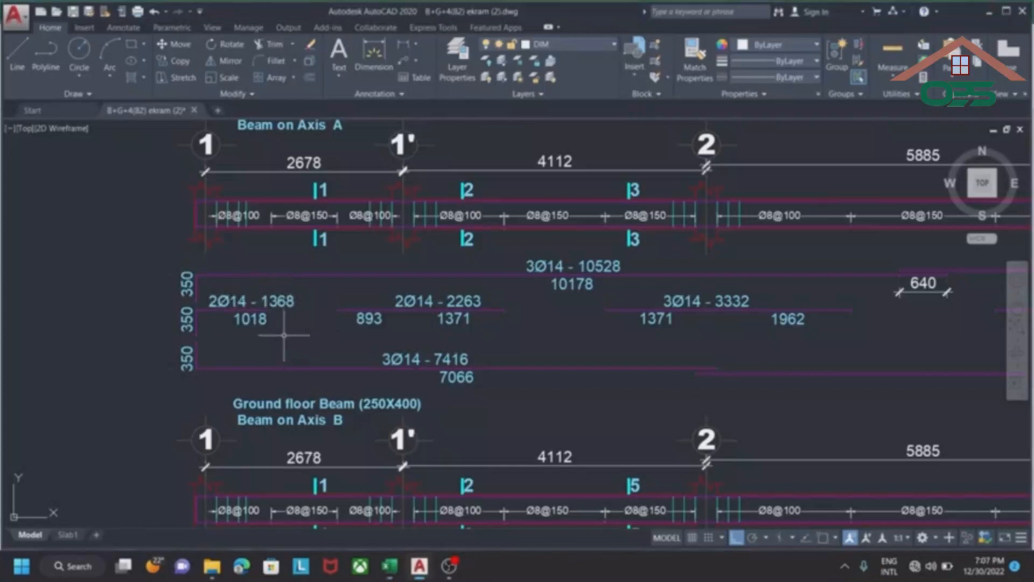
- Compare the Axis A, B and C beam rows in Excel with the Axis A and B beam bars in AutoCAD, and return to Excel
click(395, 573)
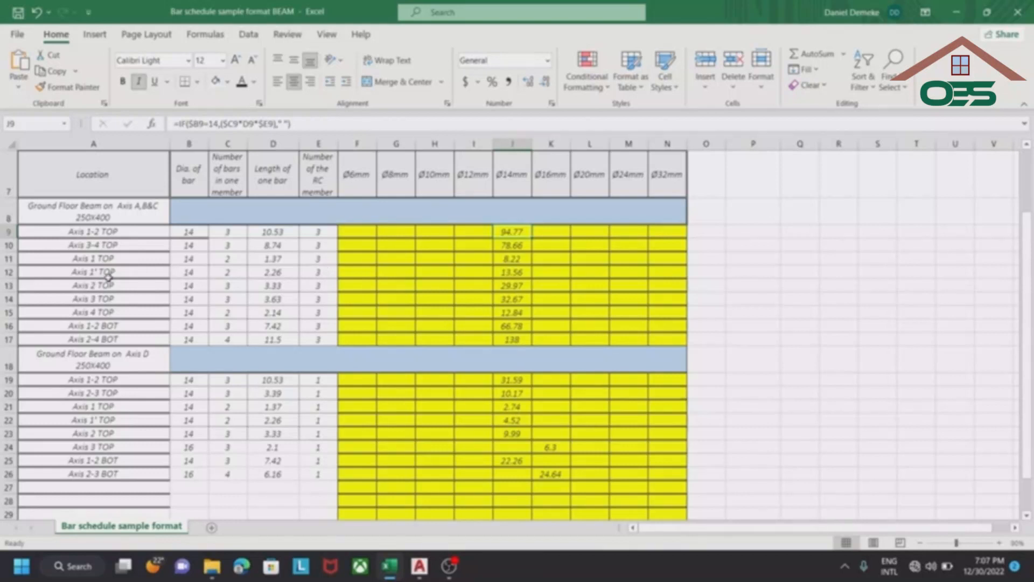
click(419, 566)
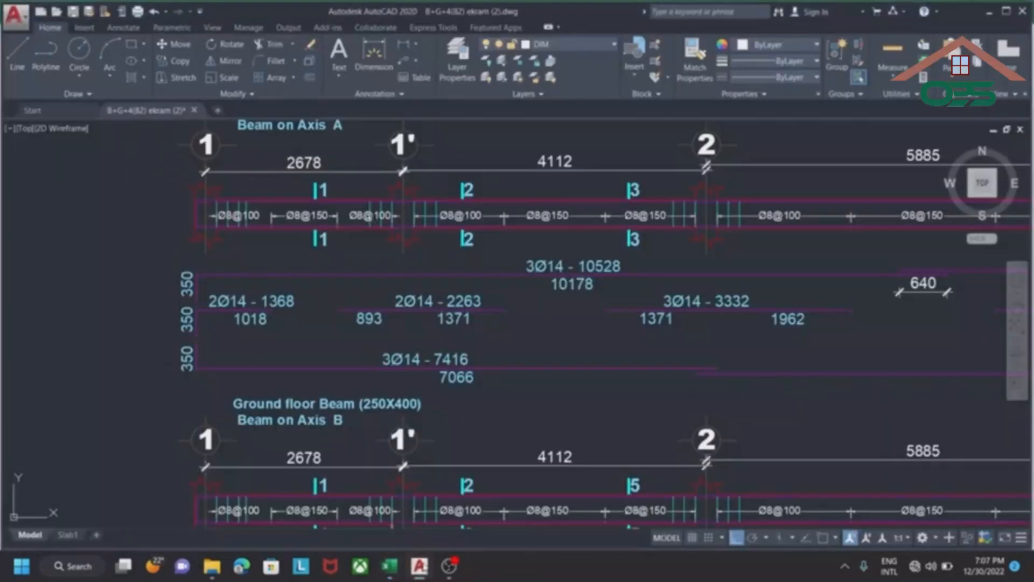
scroll(171, 327, down, 3)
scroll(264, 322, up, 2)
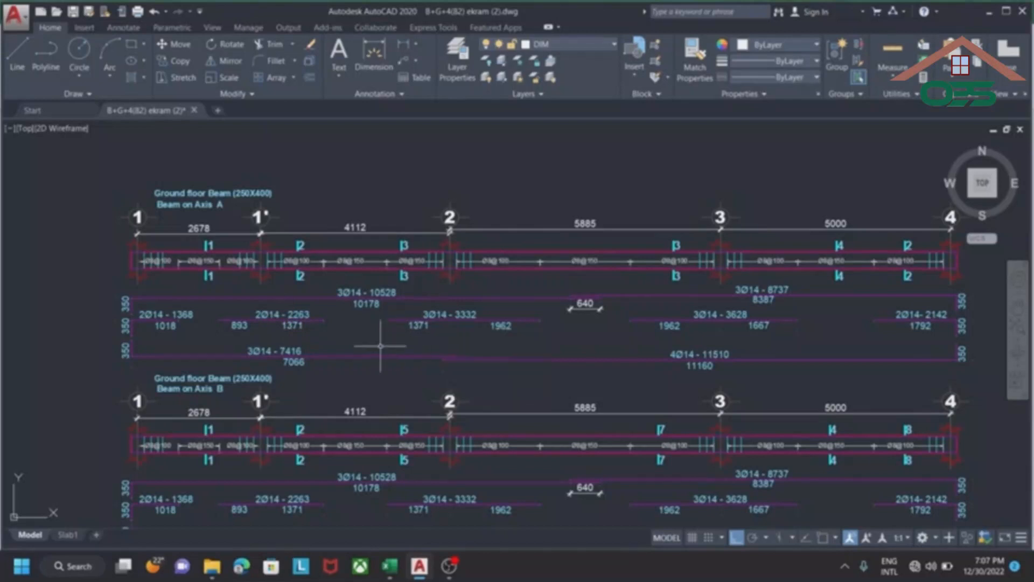
click(389, 565)
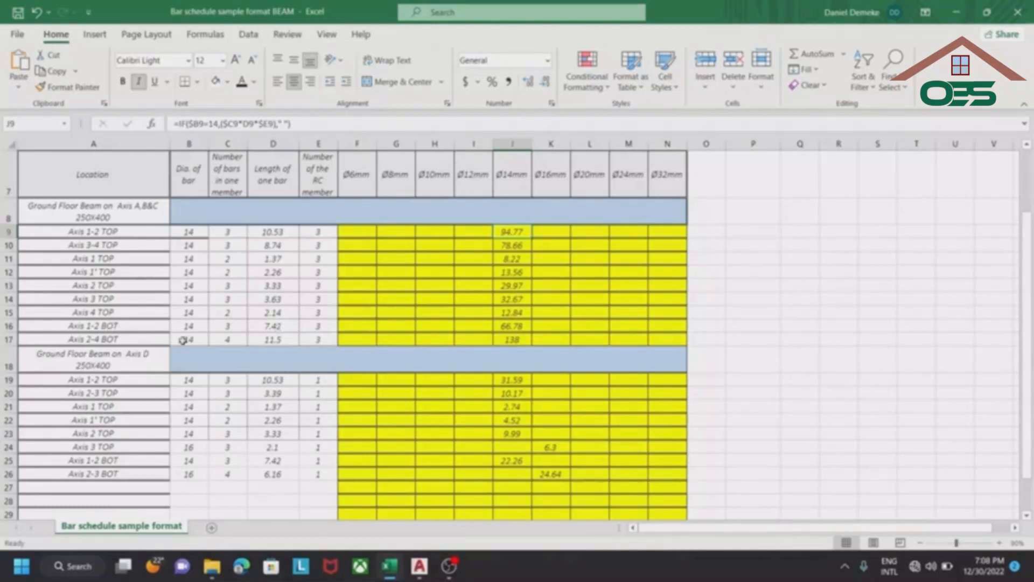
- Switch to AutoCAD and examine the top bars of the Axis D ground floor beam between Axes 1' and 2
key(alt+Tab)
scroll(388, 425, up, 2)
scroll(401, 423, up, 4)
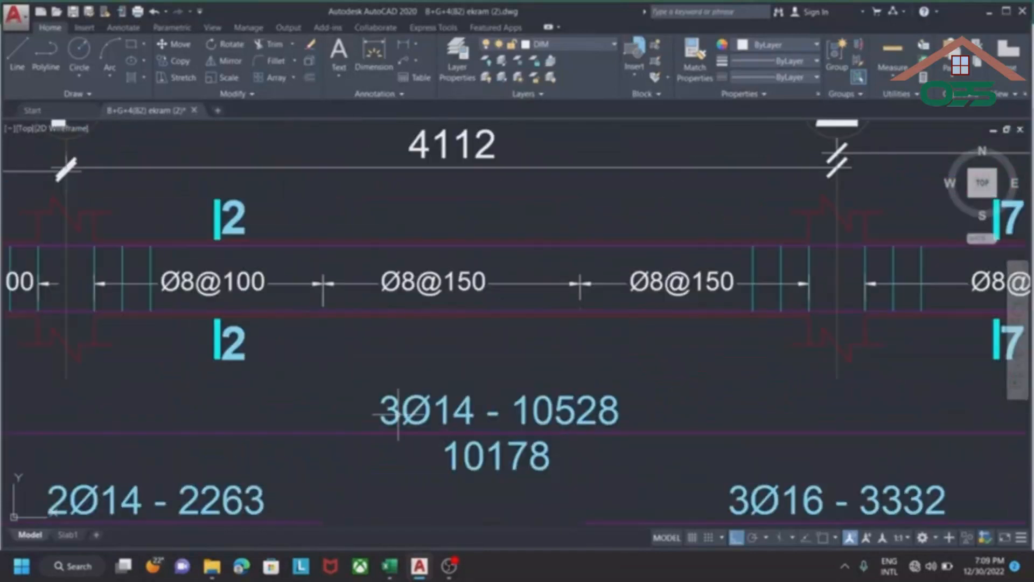
scroll(463, 412, down, 2)
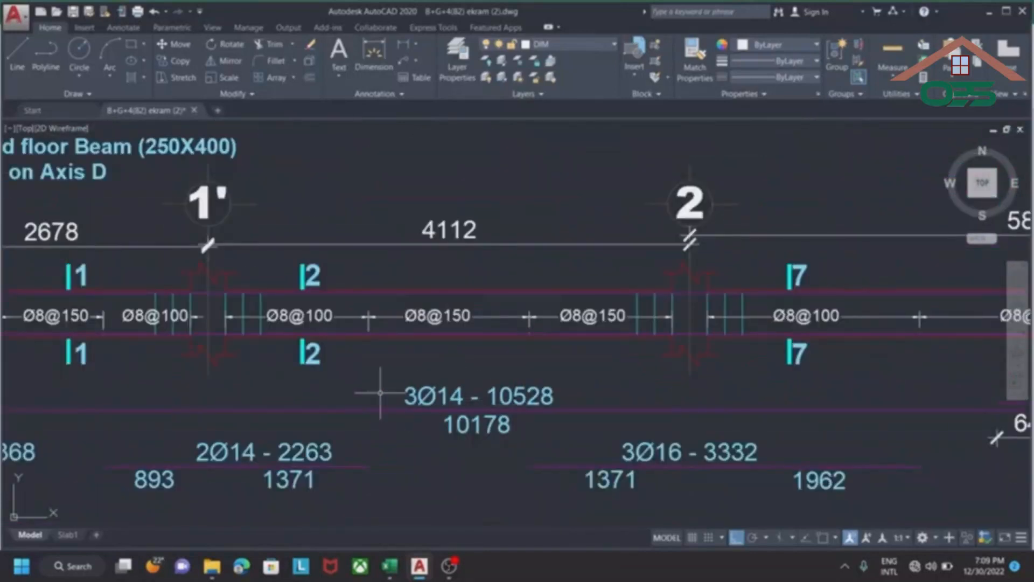
scroll(382, 405, down, 2)
- Switch to Excel and insert an entire row above the Ground Floor Beam on Axis D heading
click(390, 566)
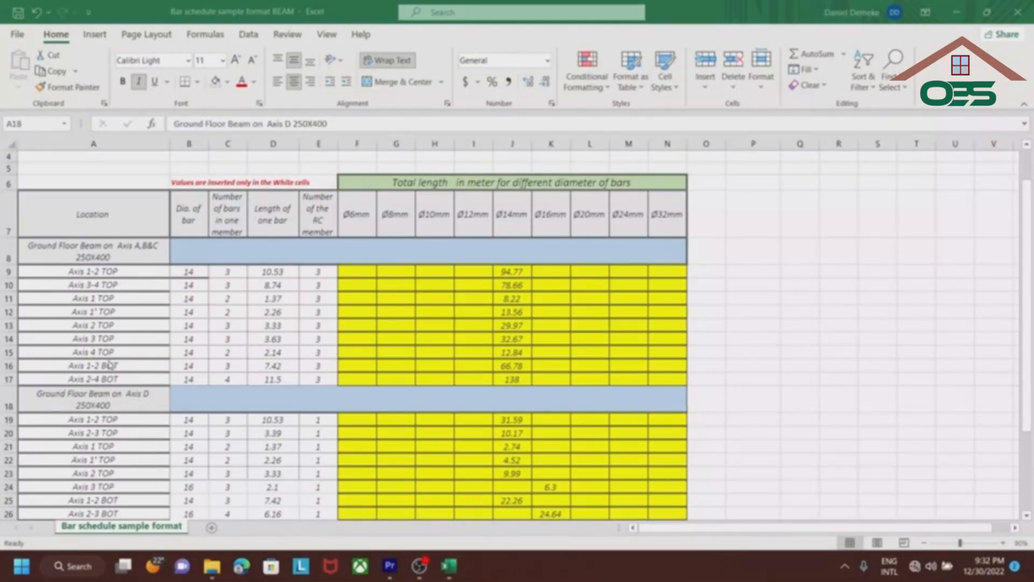
right_click(156, 408)
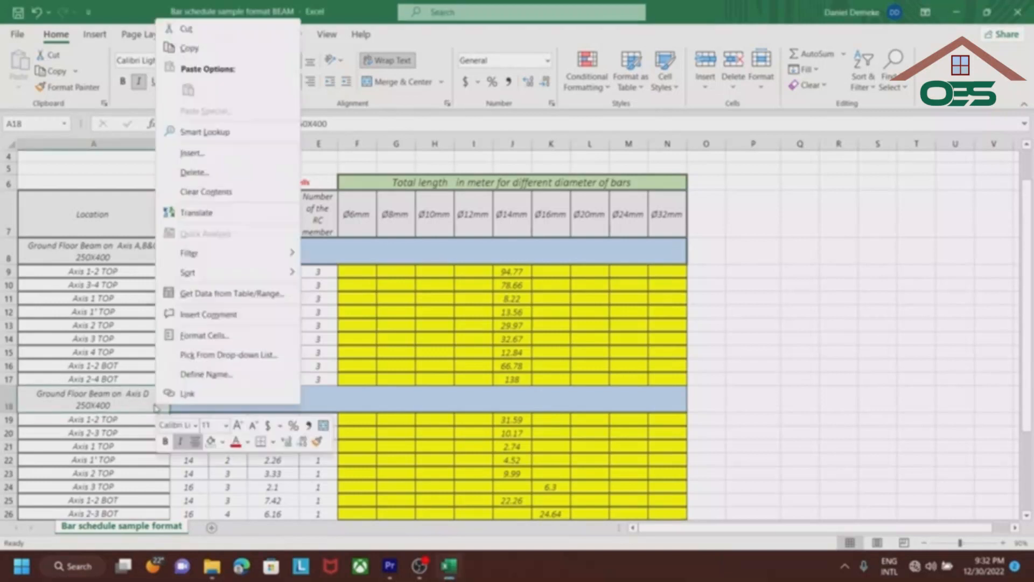
click(210, 153)
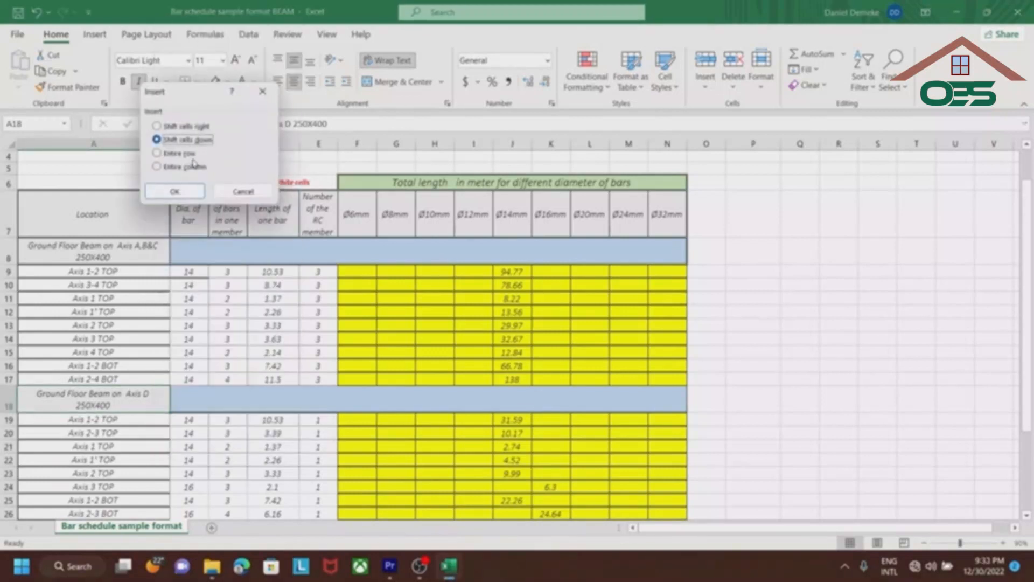
click(188, 154)
click(175, 191)
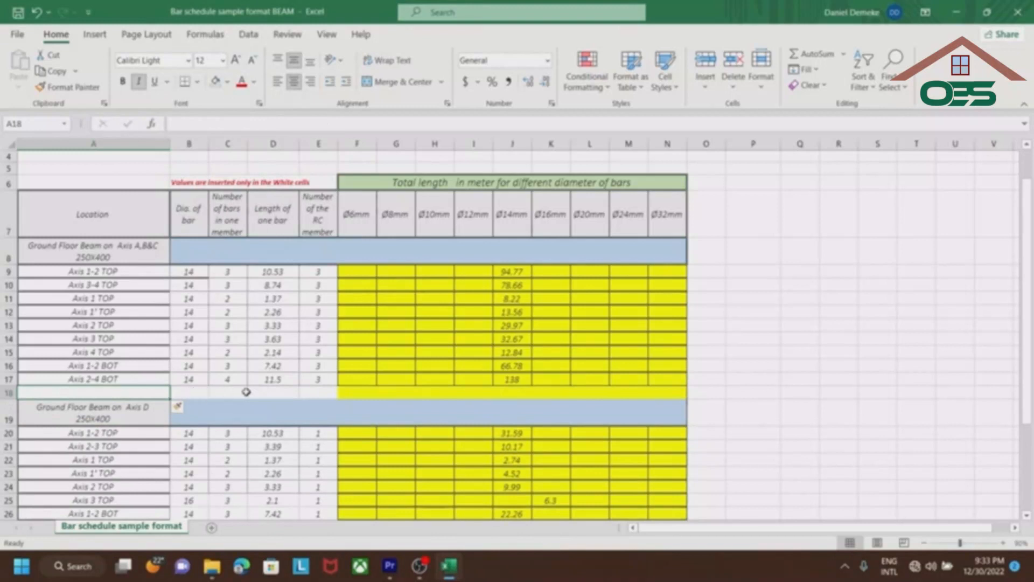
- Fill the Ø6mm total length formula from the Axis 2-4 BOT row down into the blank row 18, and select the filled cell
click(356, 393)
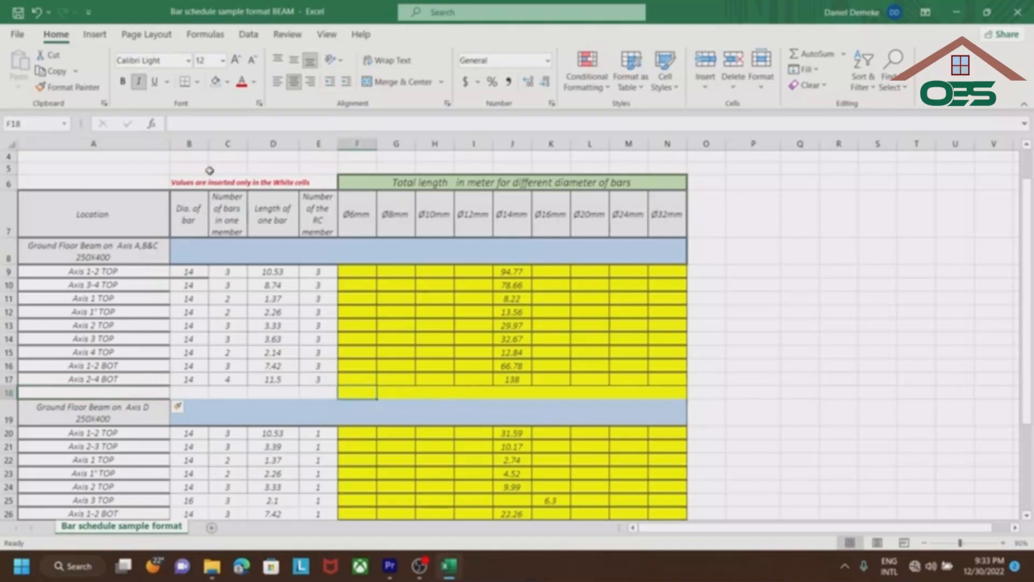
click(364, 381)
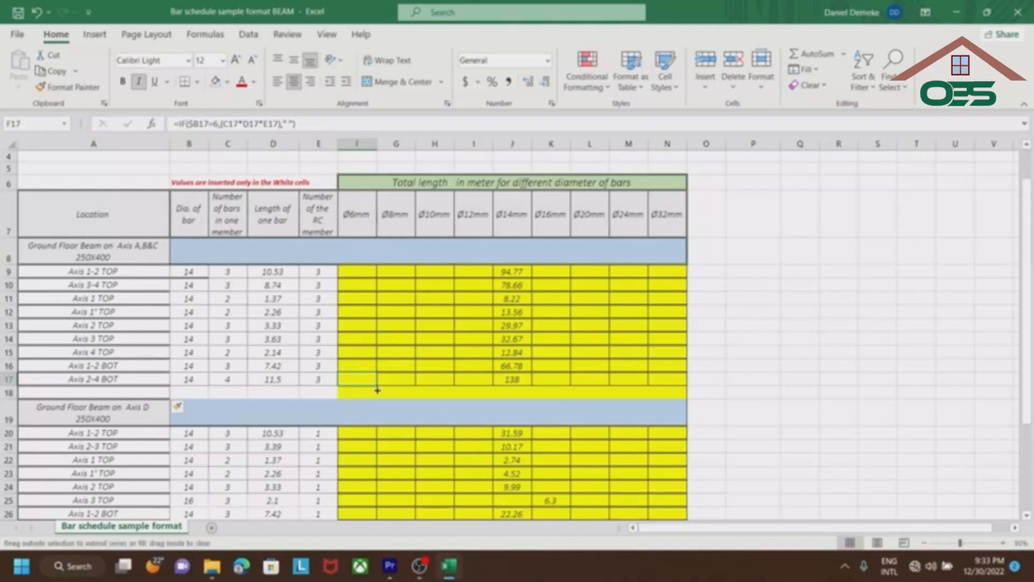
drag(376, 387, 379, 400)
click(362, 393)
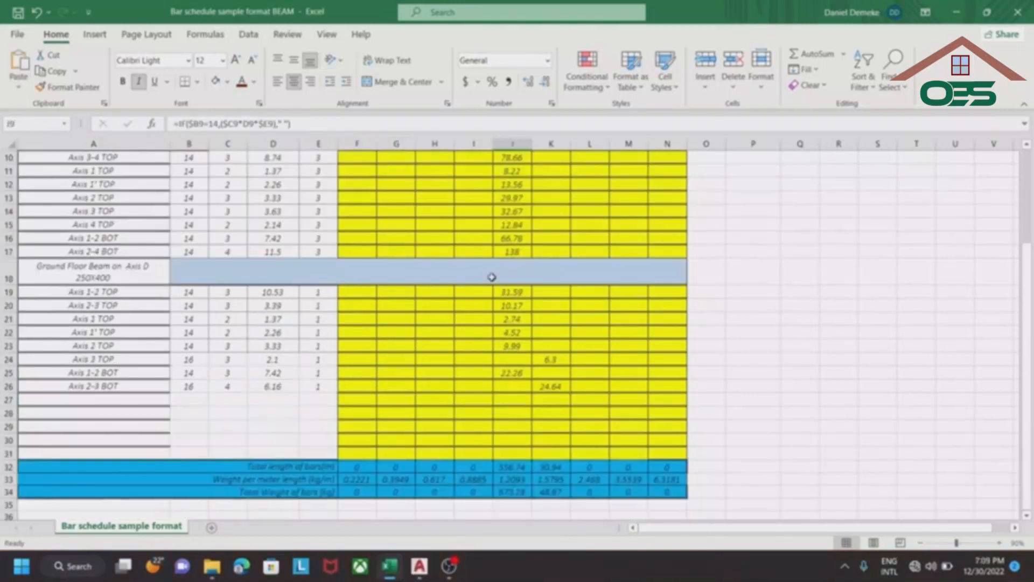
- Review the Axis 1-2 TOP number of bars, the Ø14mm lengths and the total length and weight rows of the beam schedule
scroll(544, 286, up, 1)
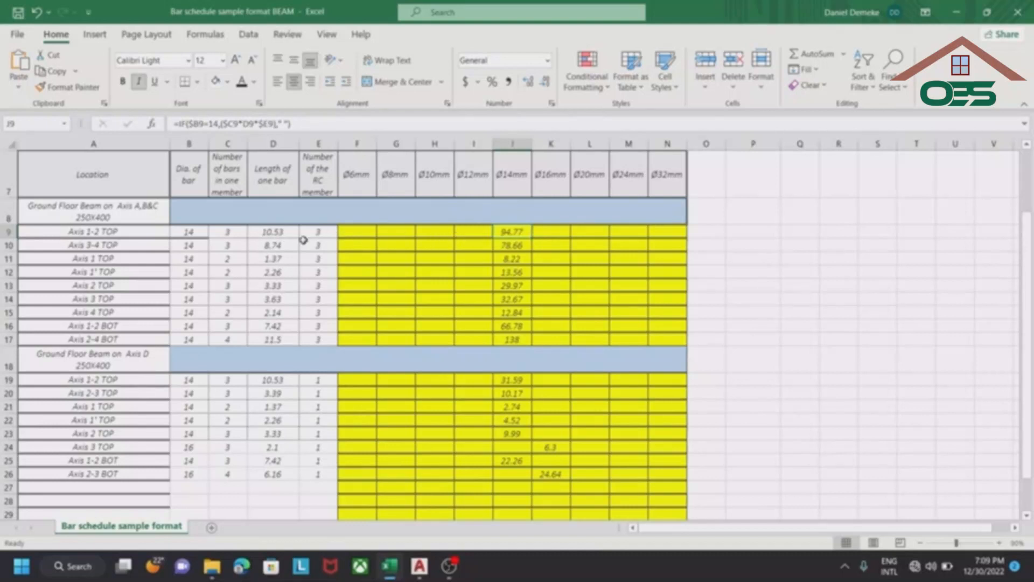
click(227, 232)
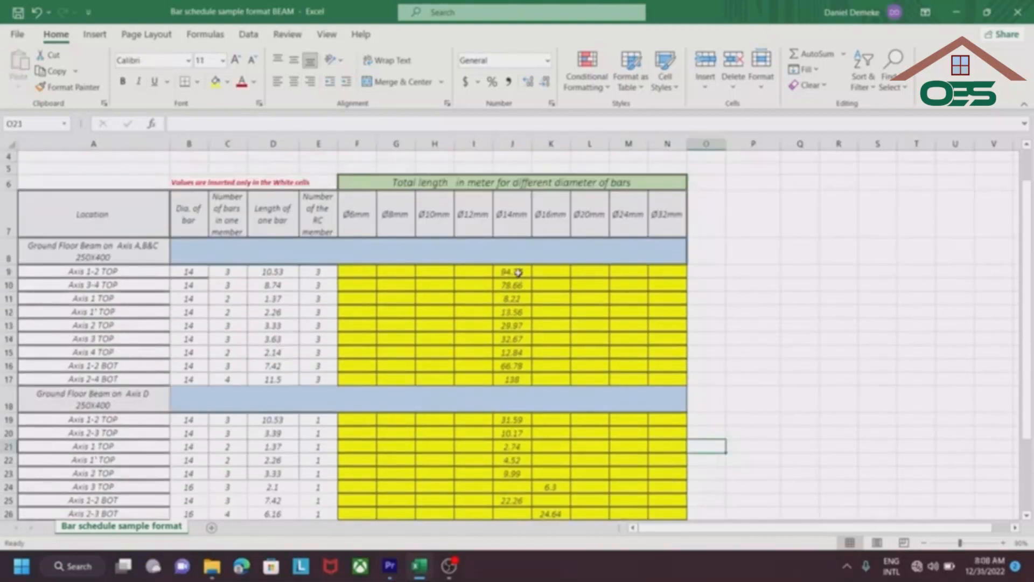
scroll(511, 345, down, 3)
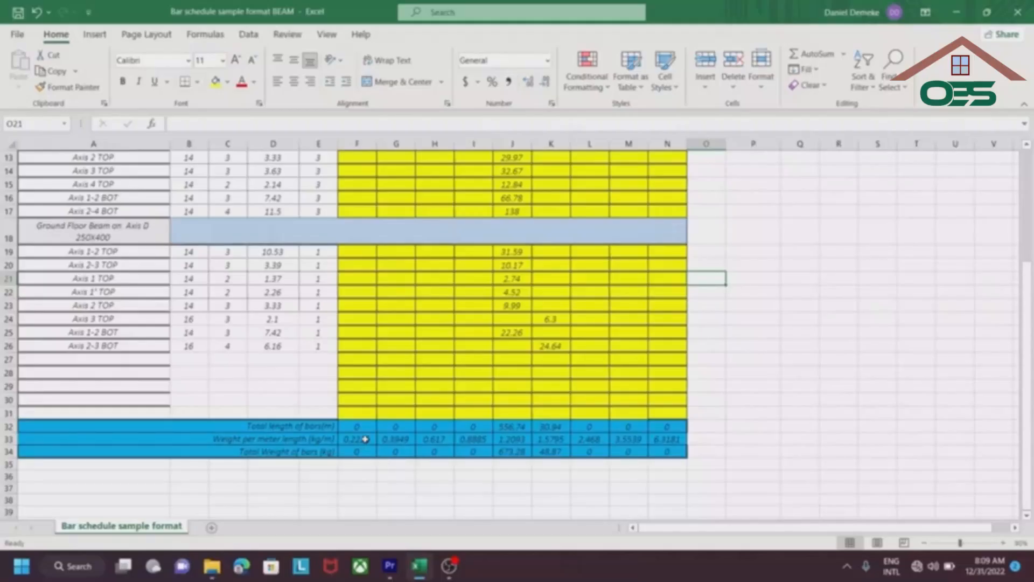
scroll(369, 472, up, 2)
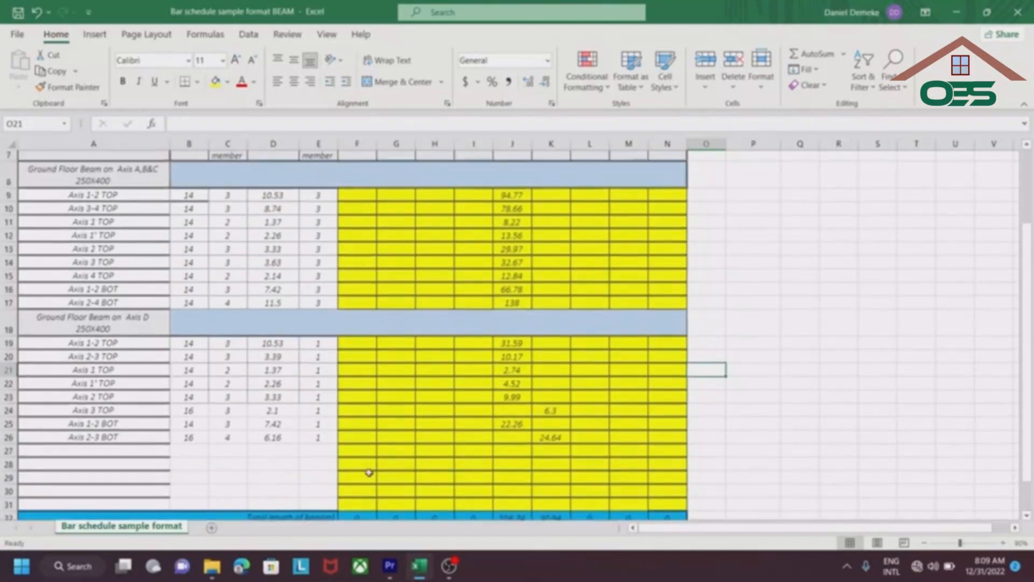
scroll(369, 473, up, 2)
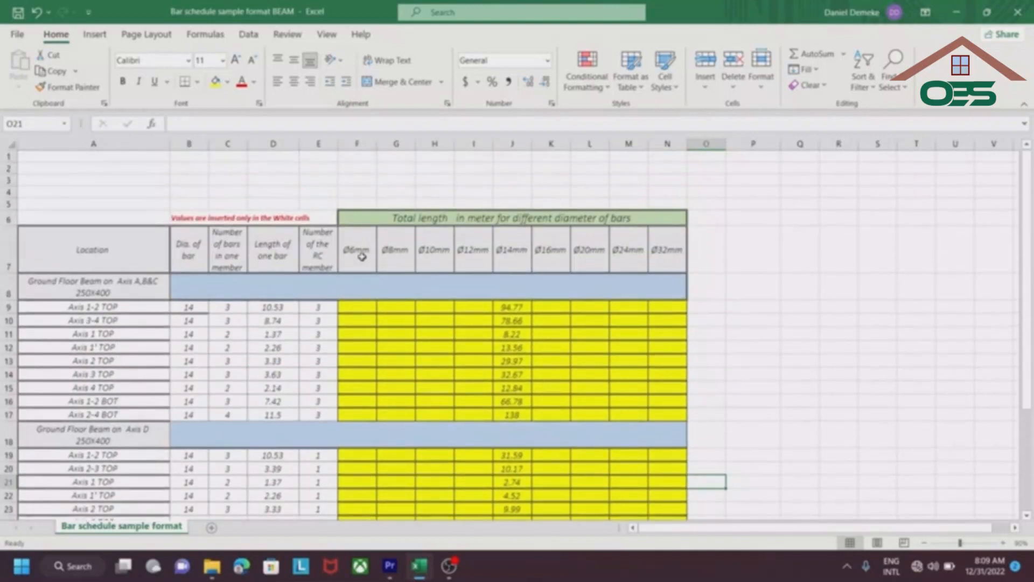
scroll(362, 257, down, 2)
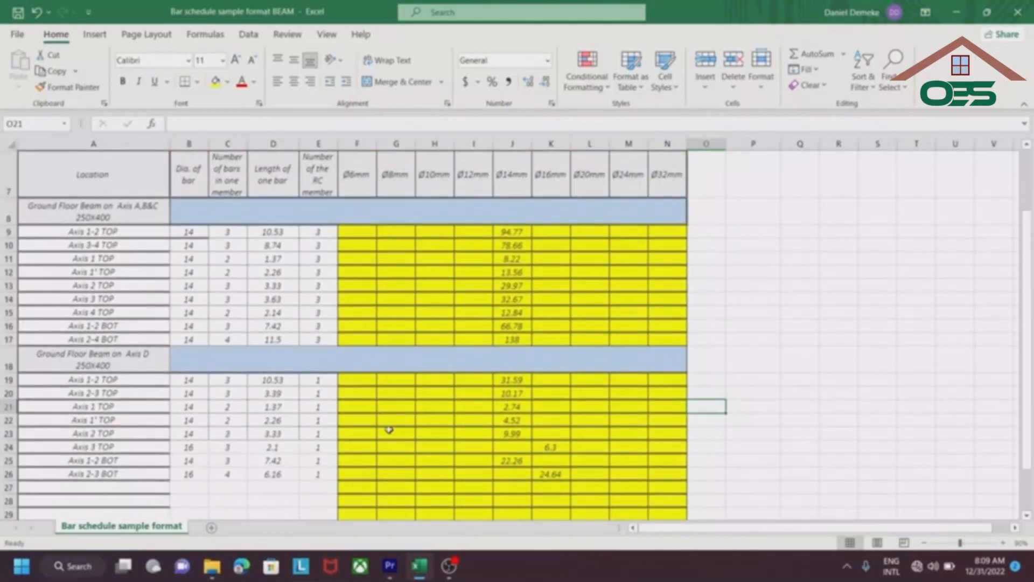
scroll(389, 429, down, 2)
- Open Calculator, and inspect the Ø6mm weight per meter length formula back in Excel
click(21, 572)
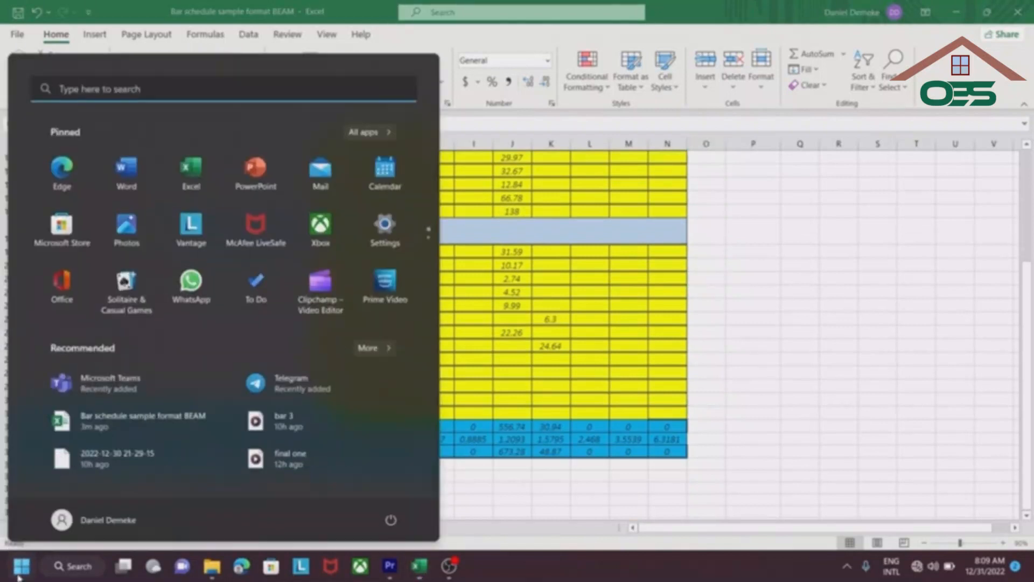
text(calculator)
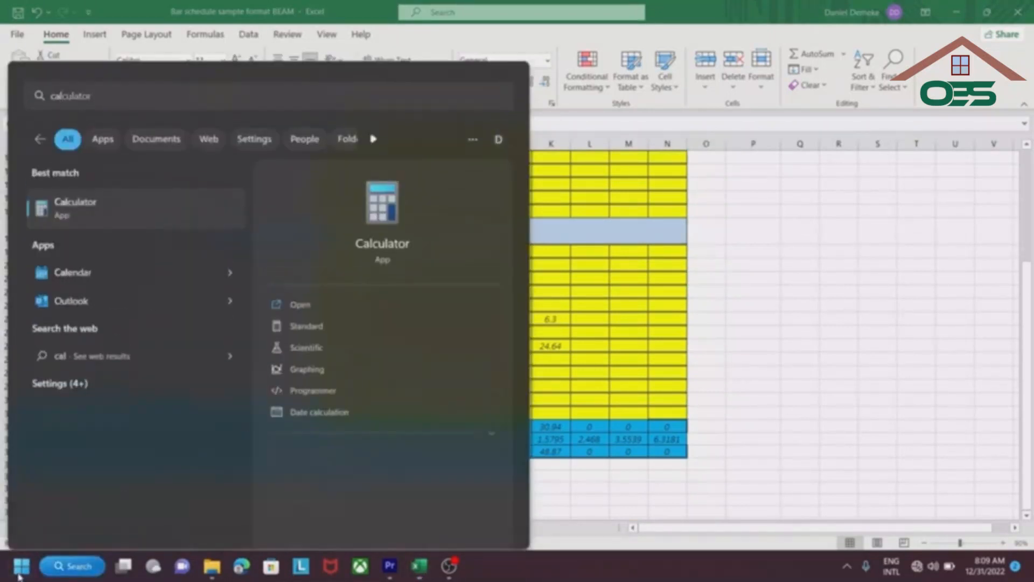
key(Return)
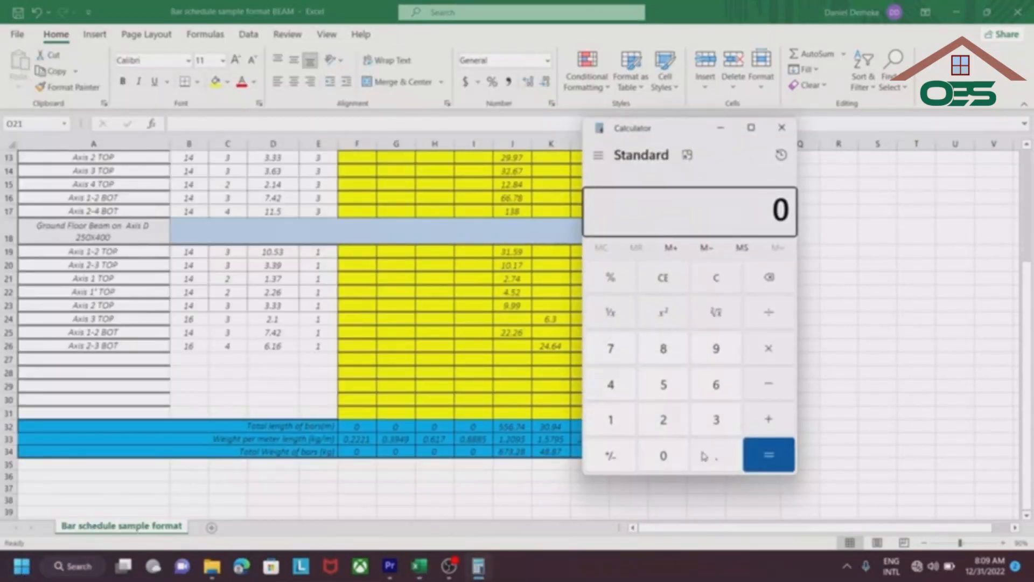
click(354, 440)
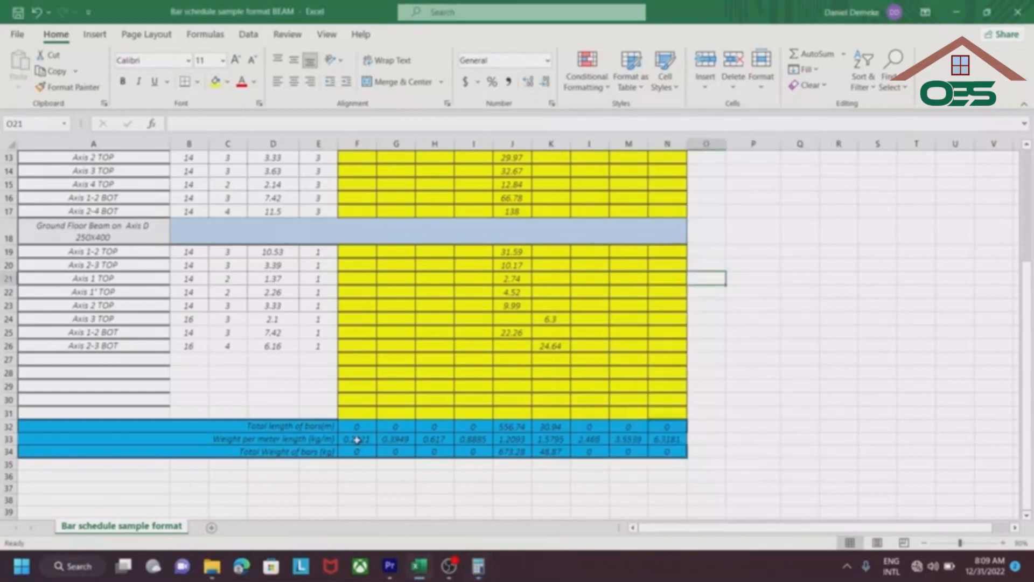
click(354, 439)
- Switch to Calculator and compute 0.00617 × 6 × 6 to check the Ø6mm weight per meter
click(479, 566)
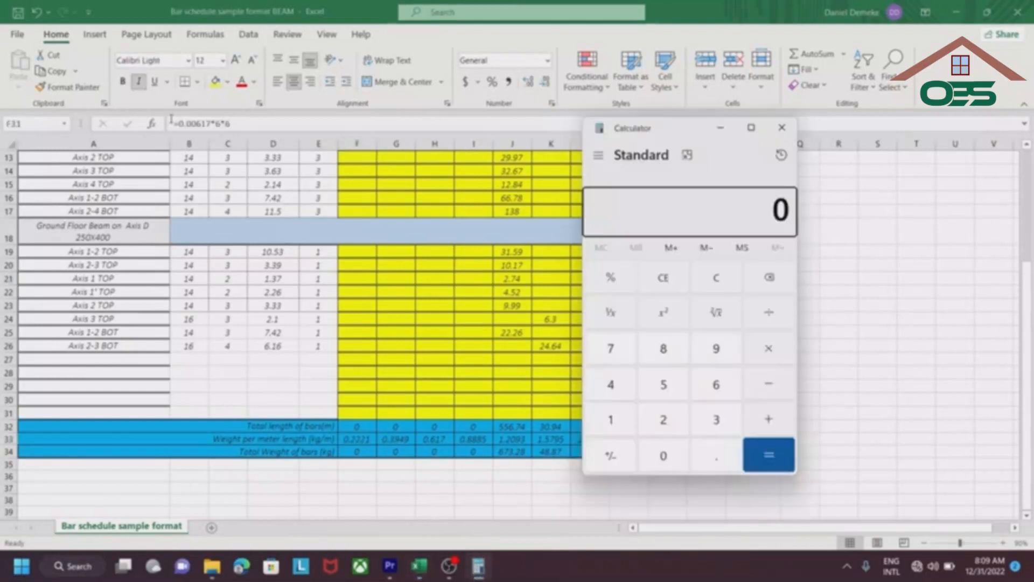
click(715, 456)
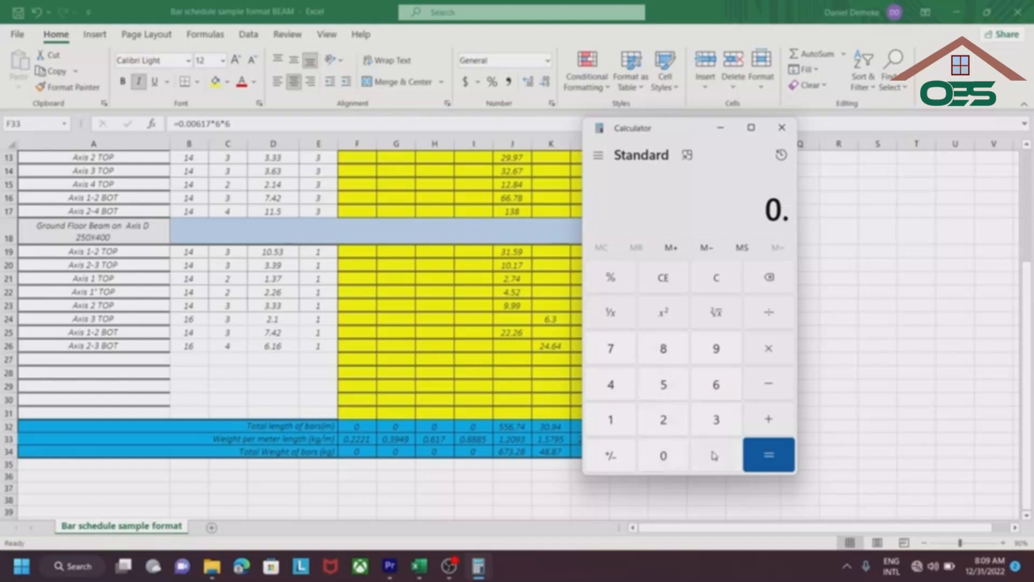
click(660, 455)
click(660, 456)
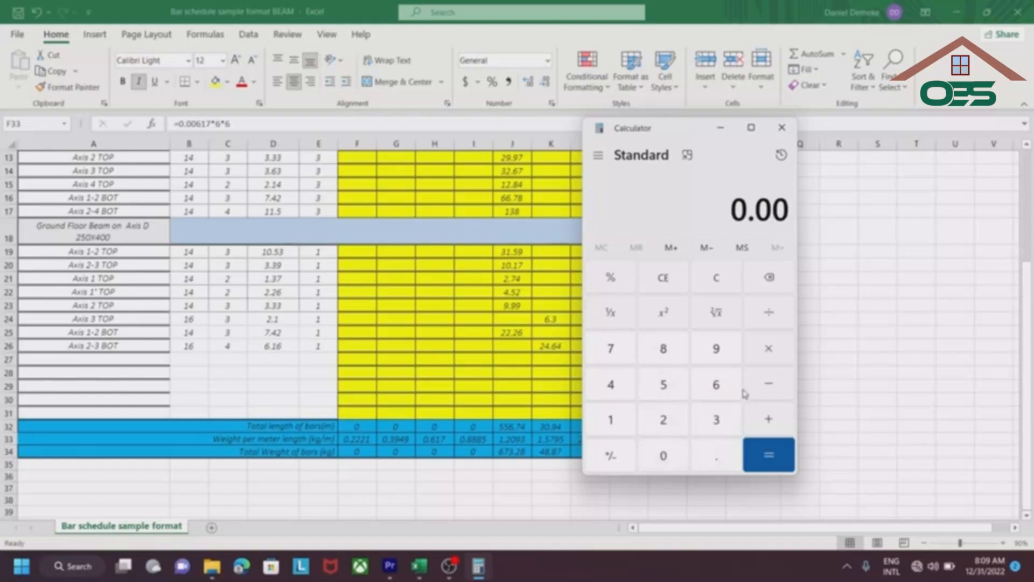
click(715, 384)
click(610, 420)
click(611, 348)
click(755, 351)
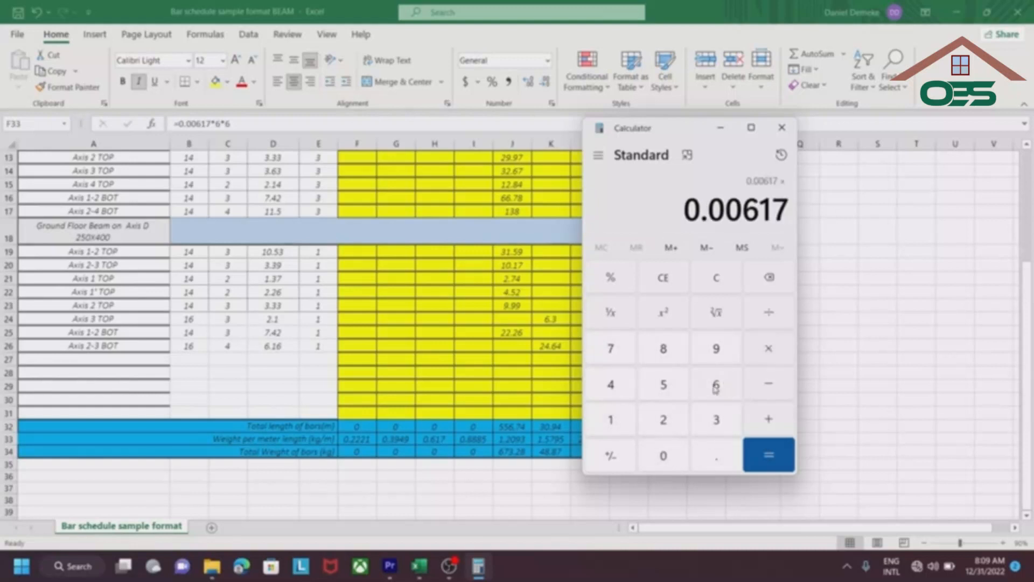
click(716, 384)
click(773, 353)
click(716, 384)
click(750, 441)
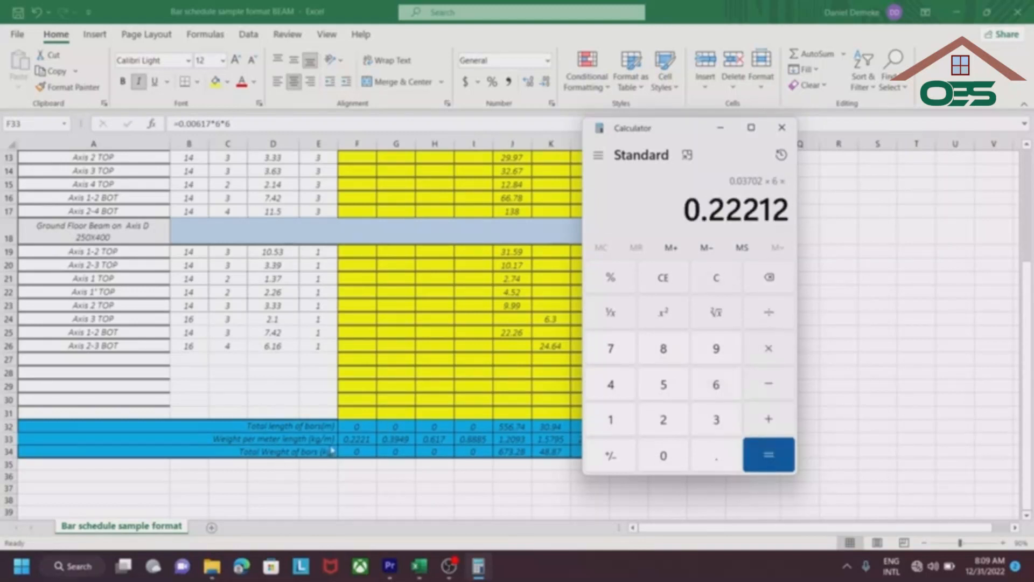
- Return to Excel's Ø6mm weight per meter value and inspect the Ø14mm total weight formula
click(367, 446)
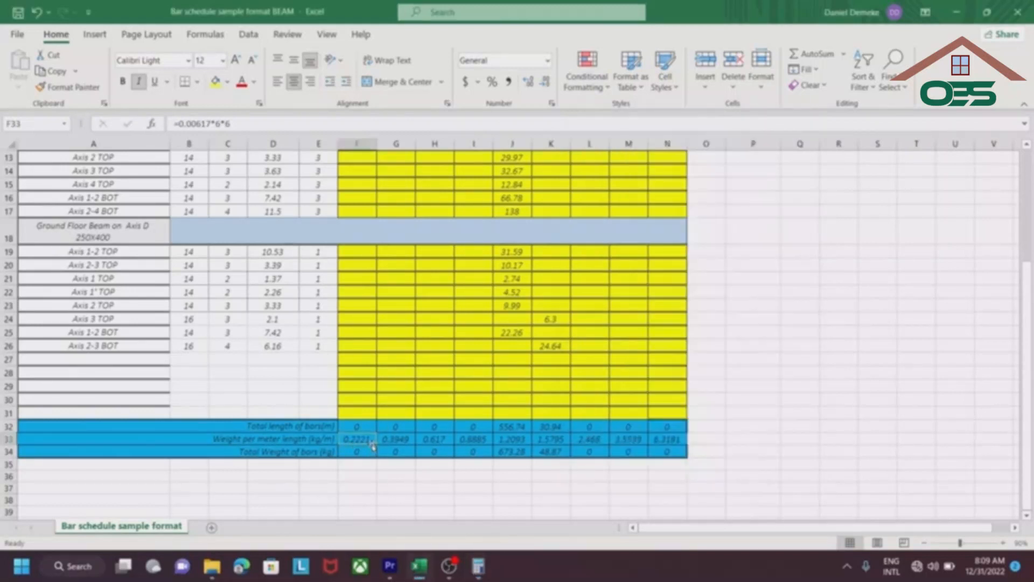
scroll(518, 472, up, 1)
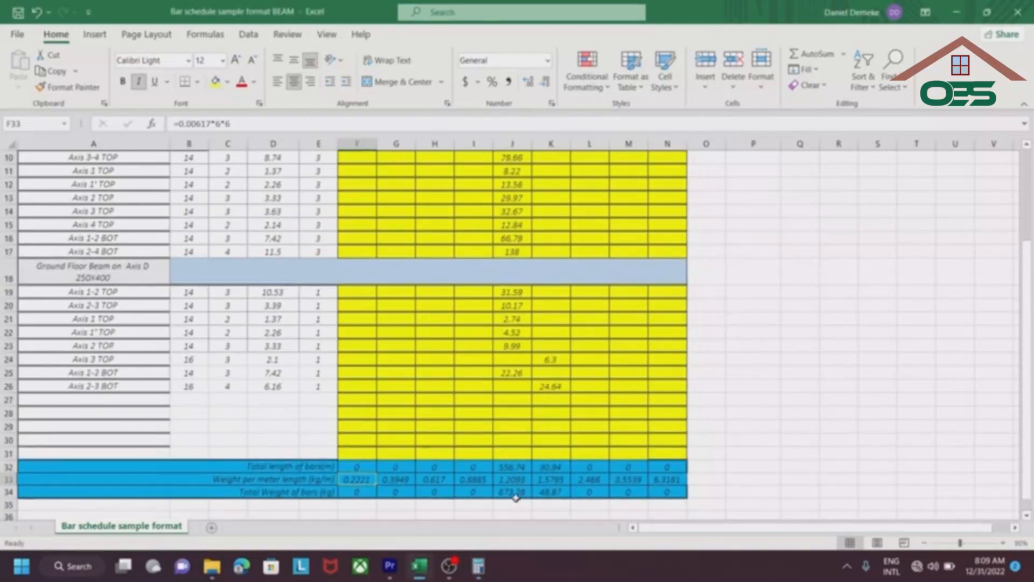
click(513, 493)
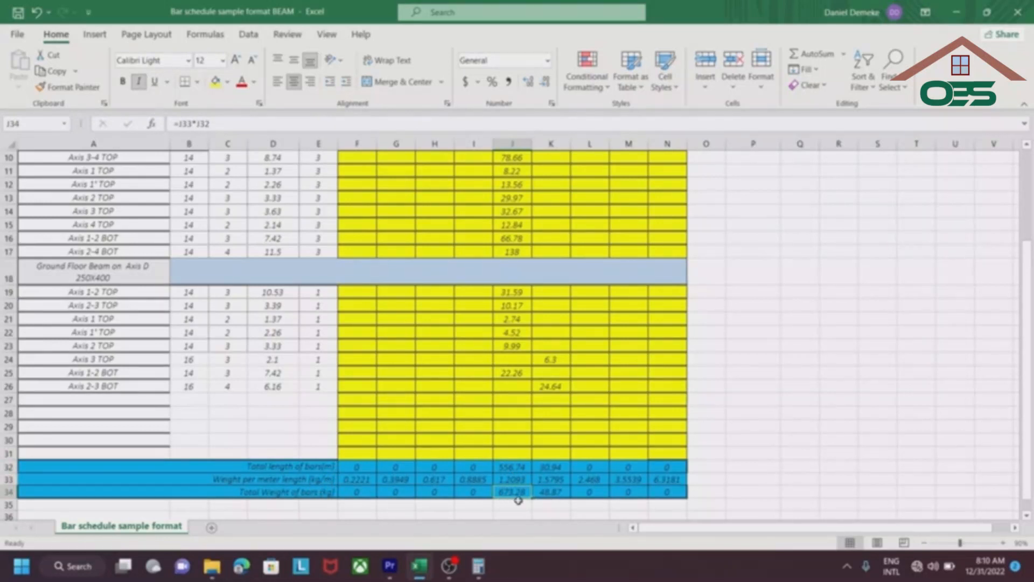
- Review the beam schedule's bar length entries together with the total length, weight per meter and total weight rows
scroll(516, 490, up, 2)
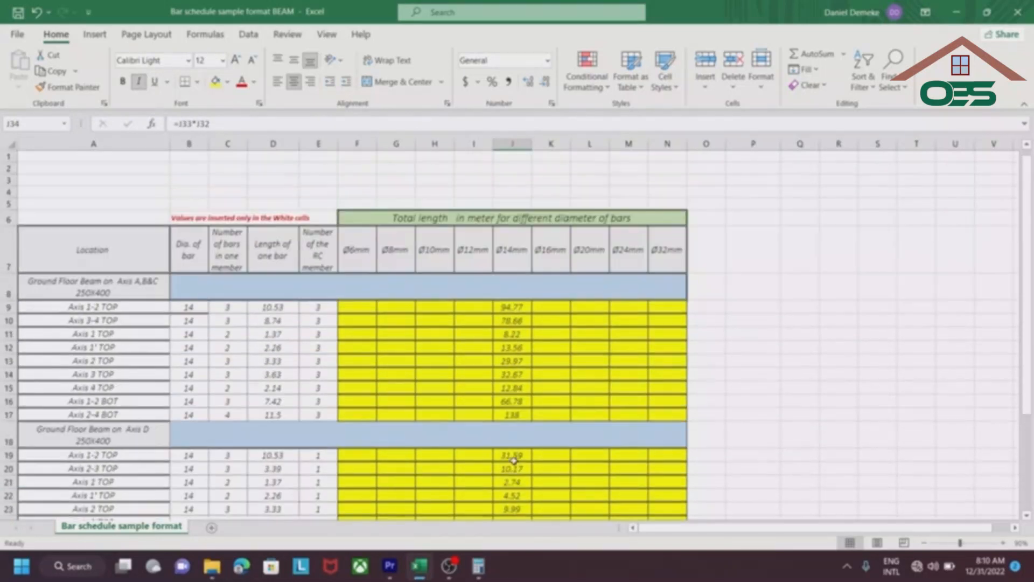
scroll(517, 420, down, 2)
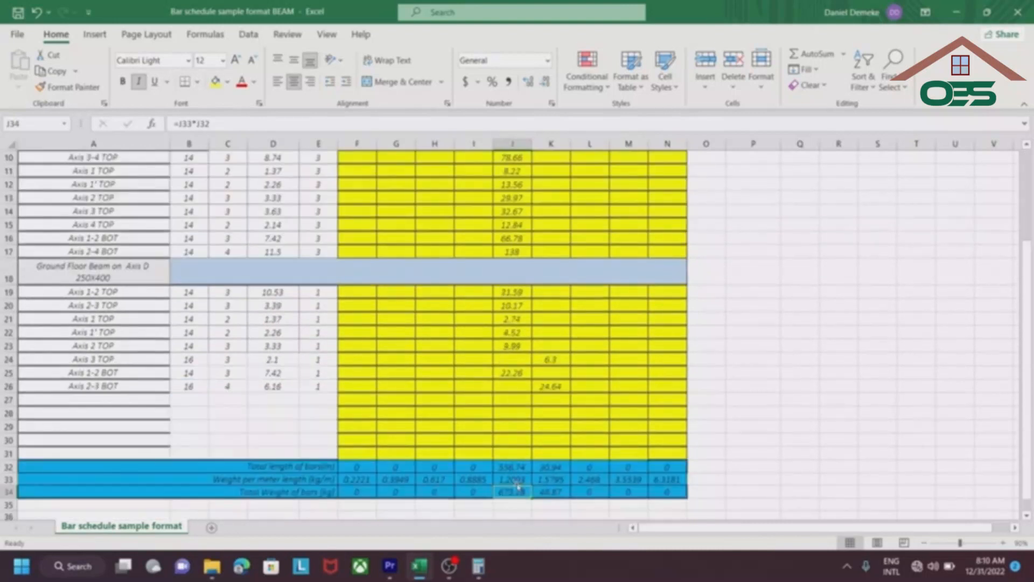
scroll(534, 501, up, 1)
scroll(554, 231, down, 2)
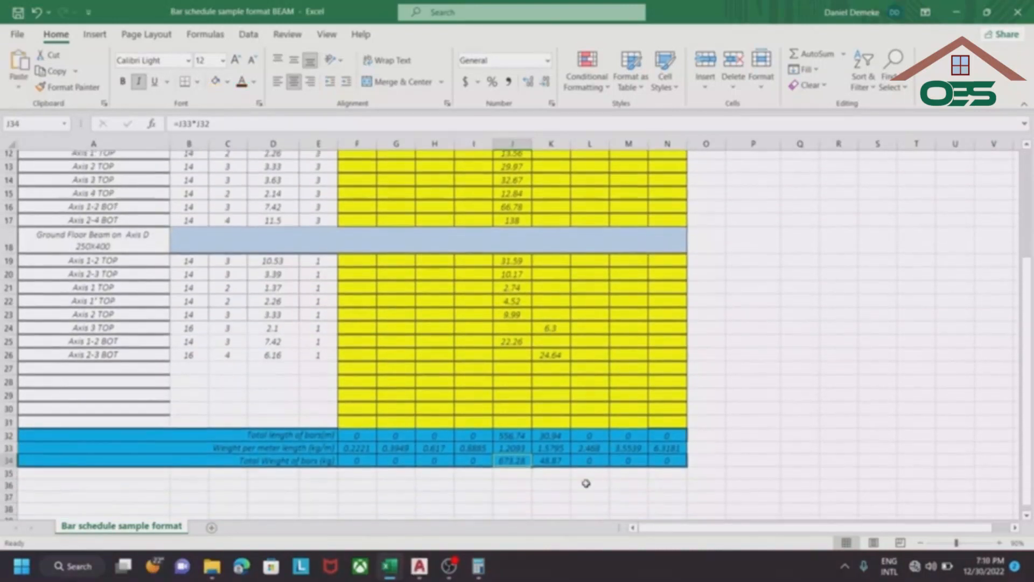
scroll(586, 472, up, 3)
scroll(586, 467, up, 2)
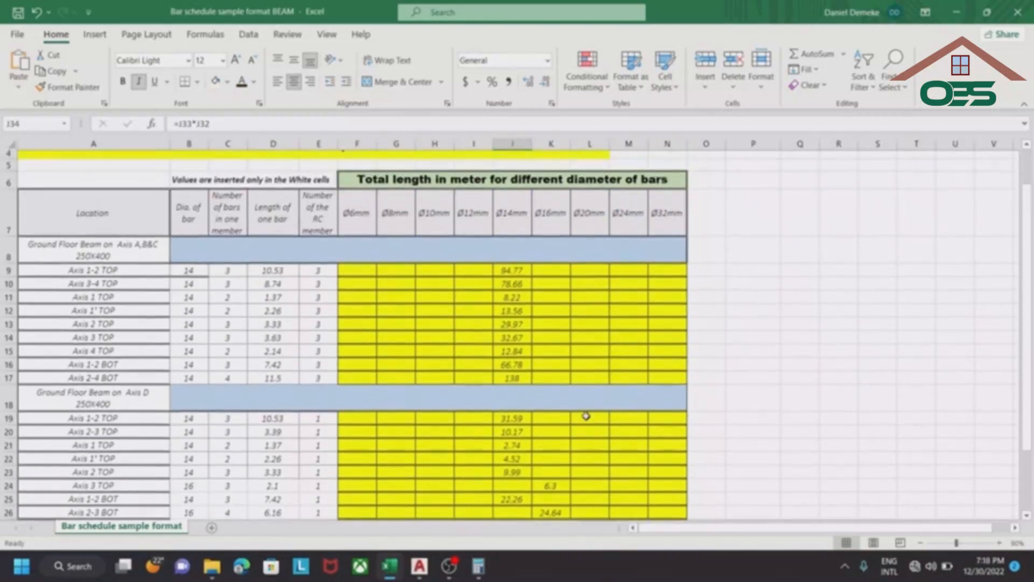